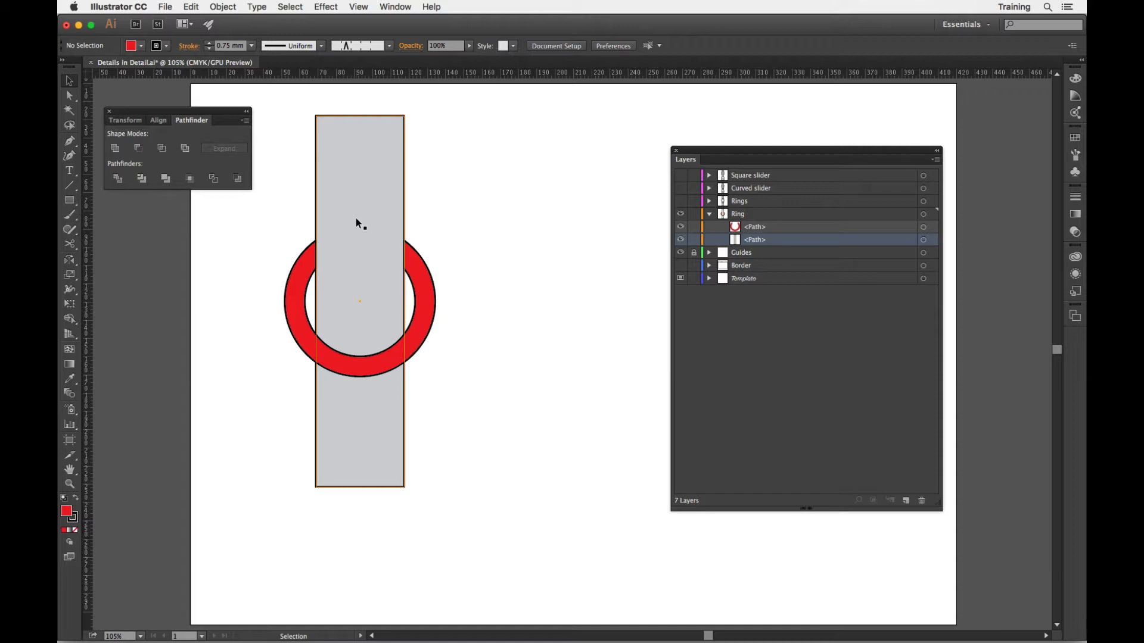
Undo recent edits back to the compound-path ring behind the full-length front strip, and delete that strip from the Ring layer.
left_click(369, 166)
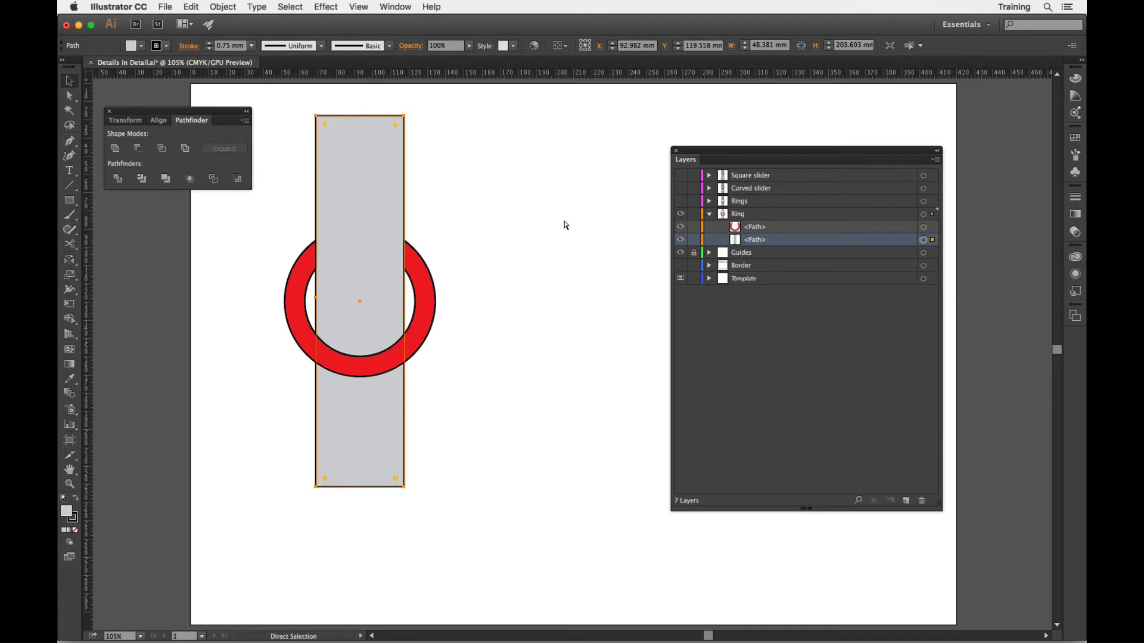
key("super+z")
key("super+z")
key("super+z")
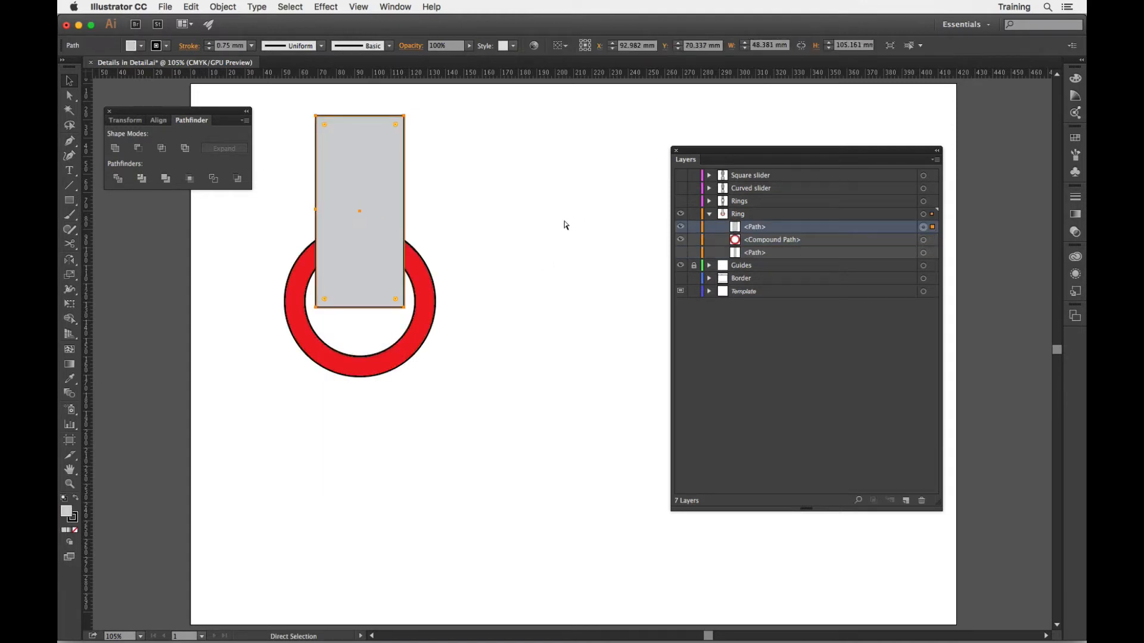
key("shift+super+z")
key("super+z")
key("shift+super+z")
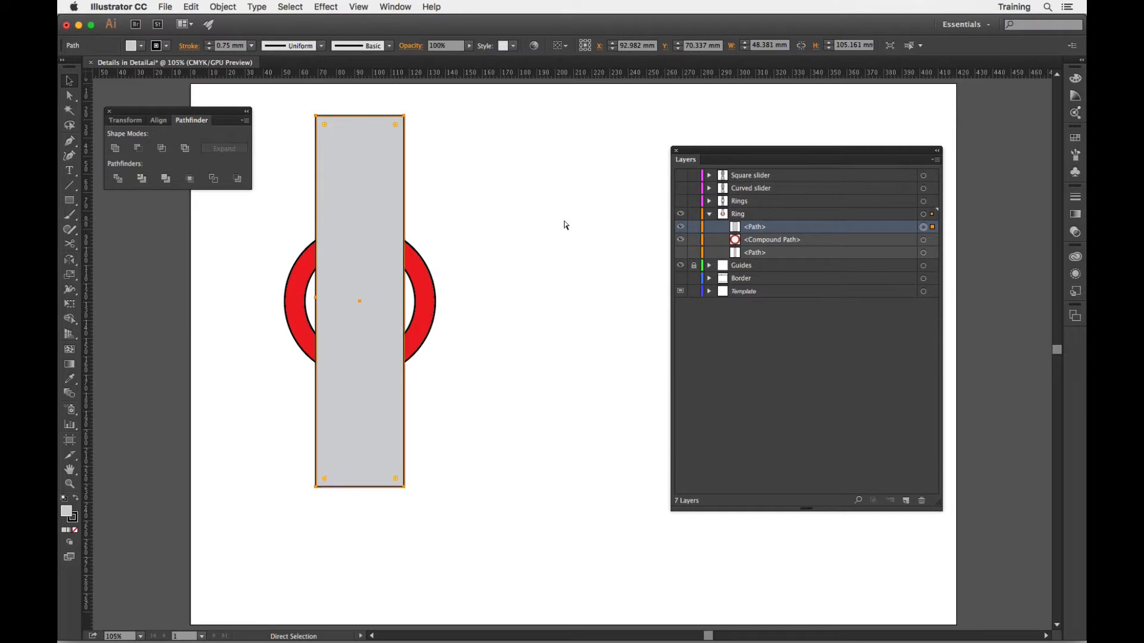
key("v")
left_click(538, 225)
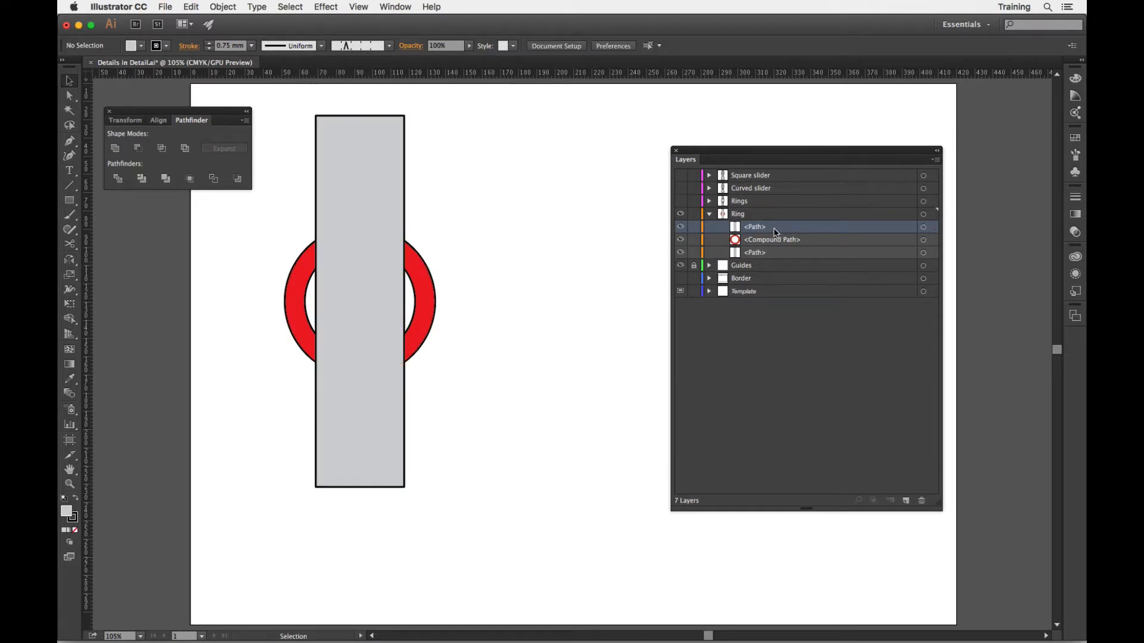
left_click_drag(774, 229, 924, 500)
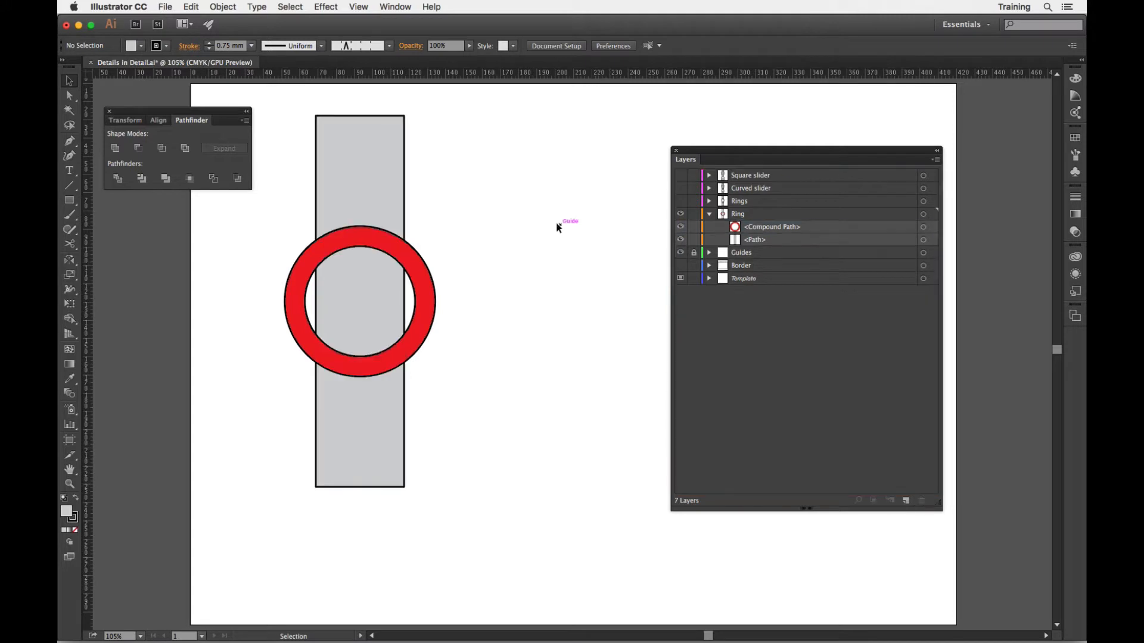
Release the red ring's compound path into two separate circles, hiding the grey strip during the release and showing it again.
left_click(680, 240)
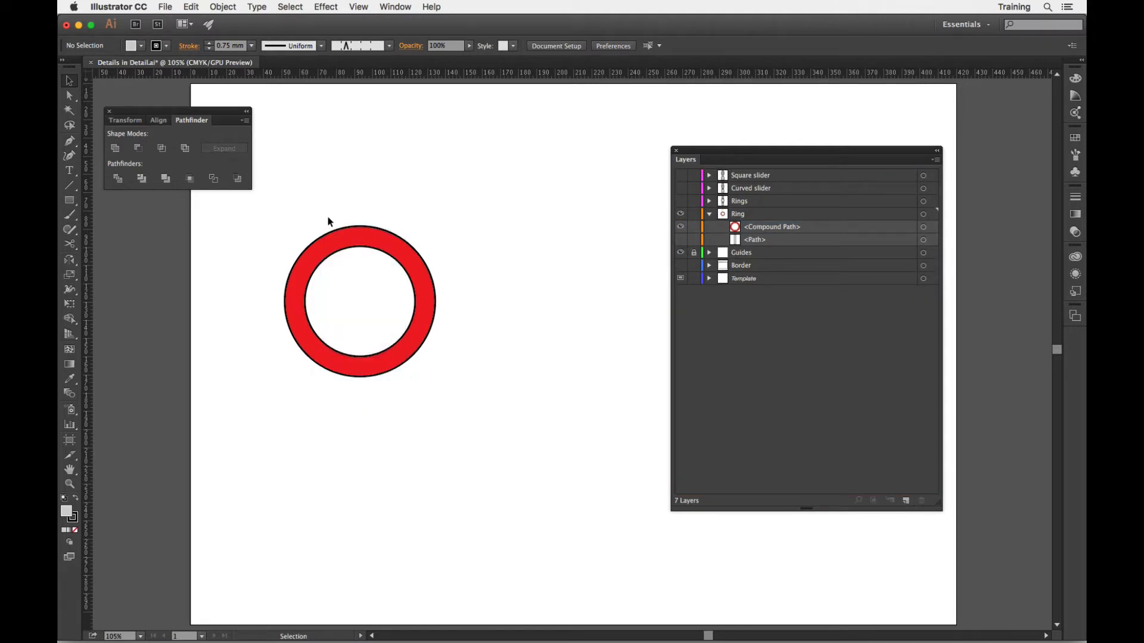
left_click(351, 235)
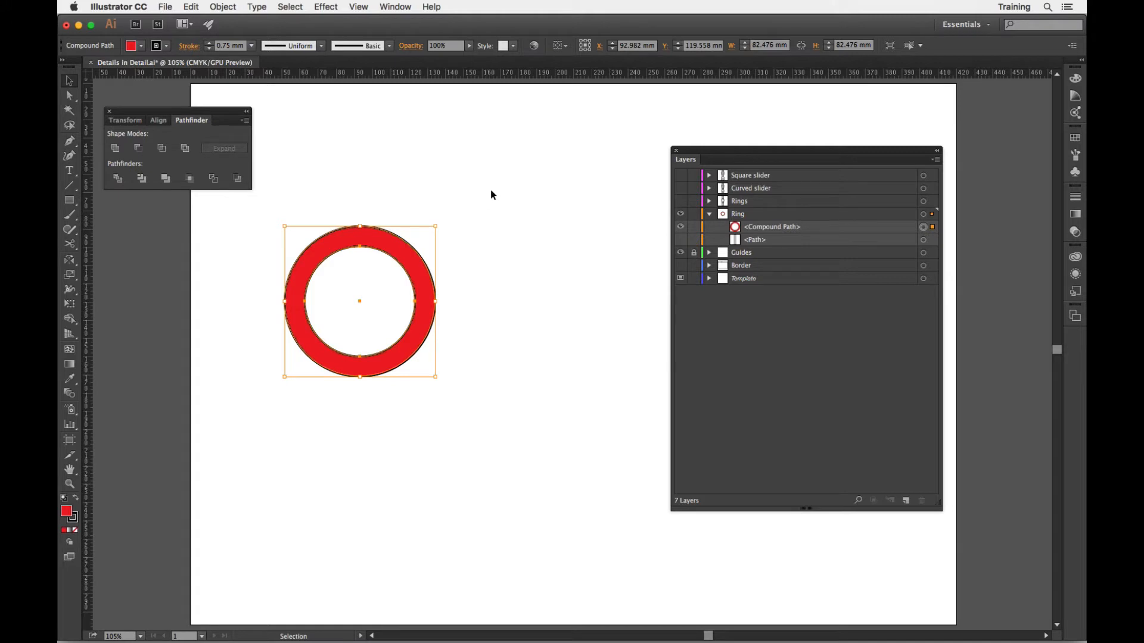
right_click(492, 195)
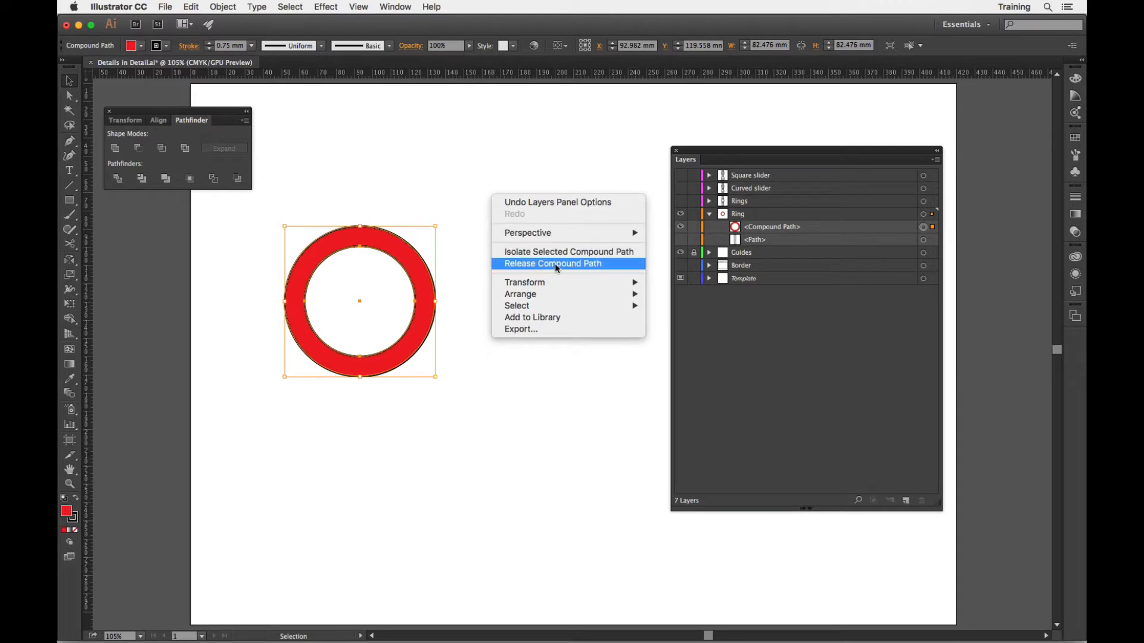
left_click(401, 182)
left_click(225, 6)
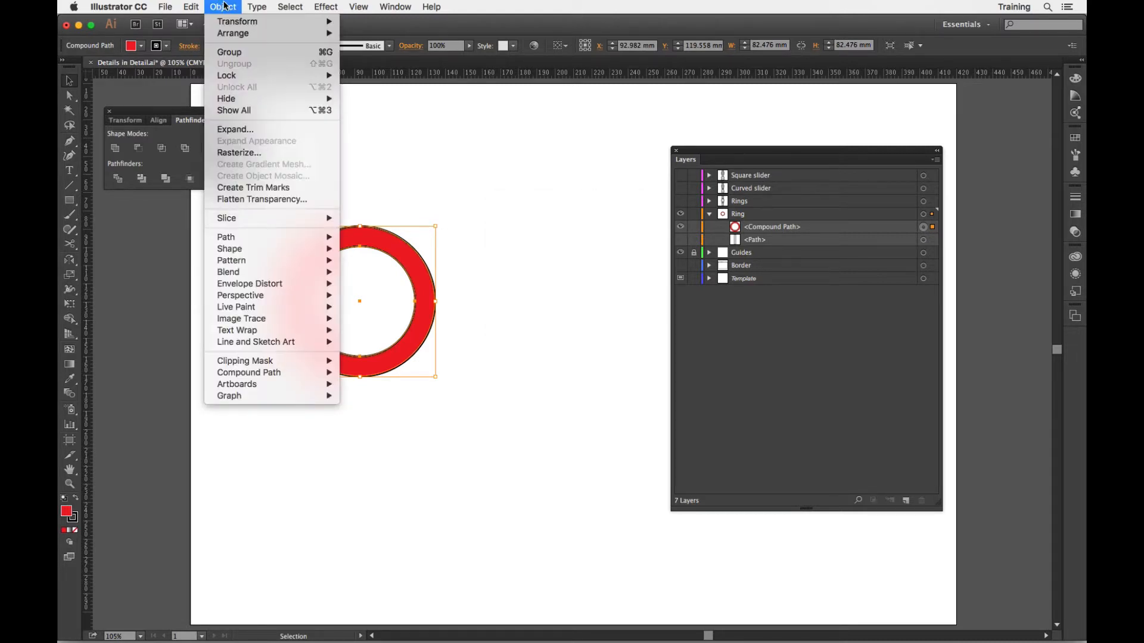
mouse_move(226, 374)
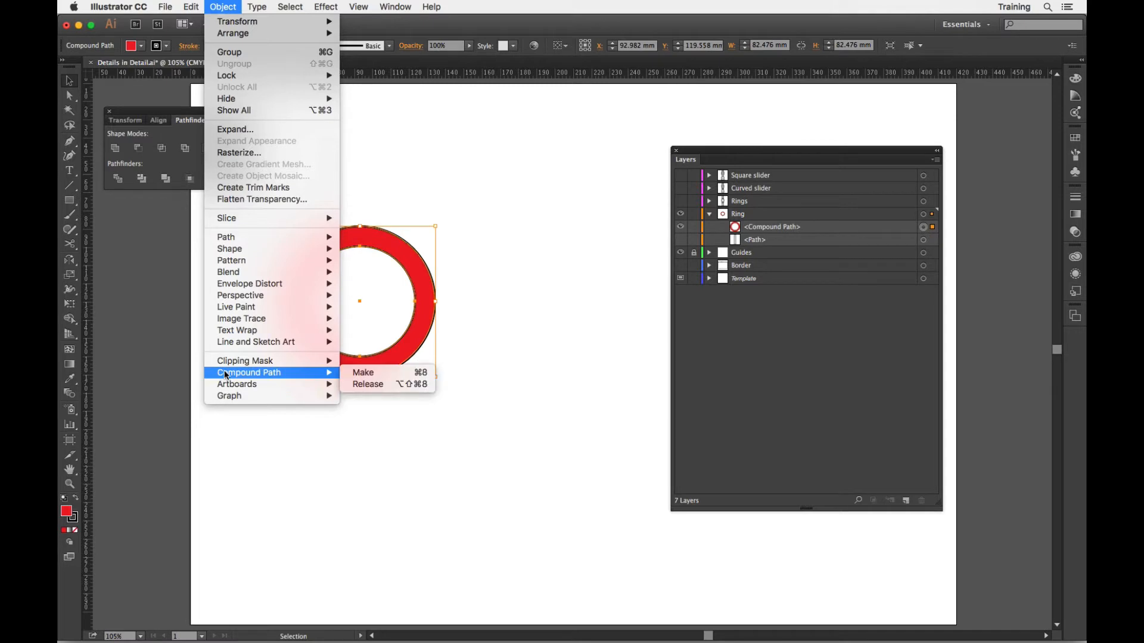
left_click(374, 386)
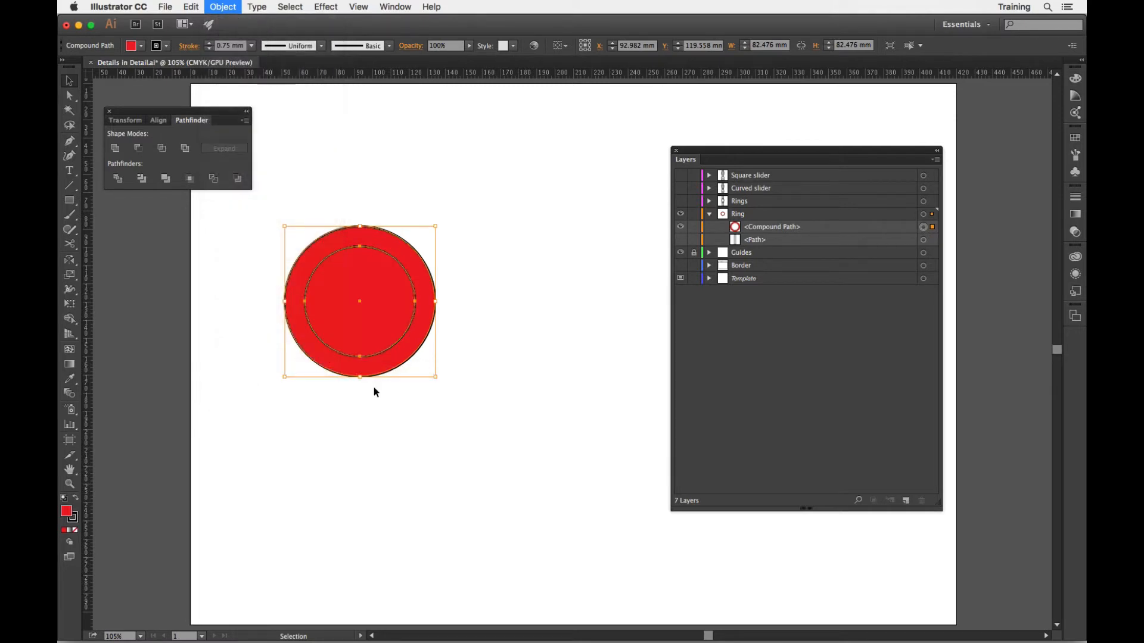
left_click(552, 401)
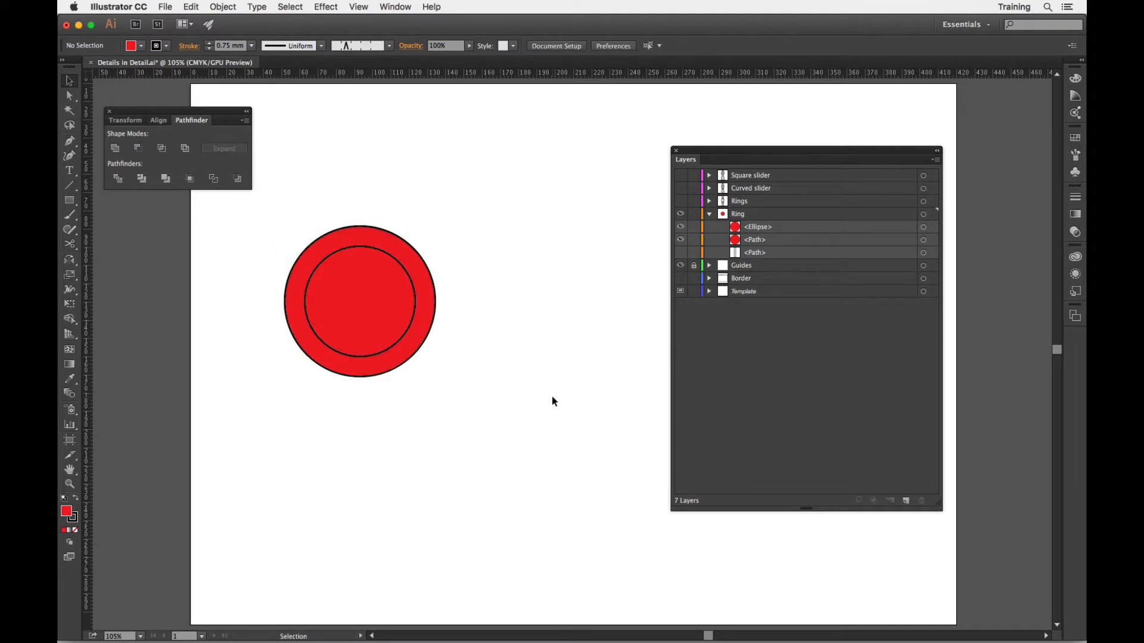
left_click(680, 253)
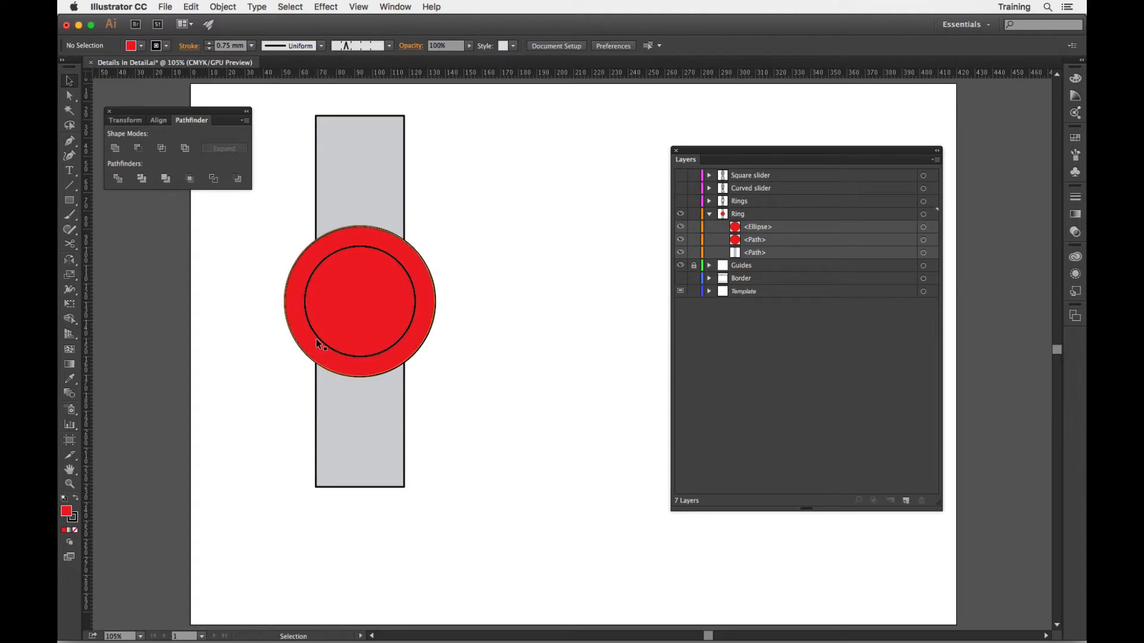
Duplicate the inner red circle in place within the Ring layer.
left_click(377, 302)
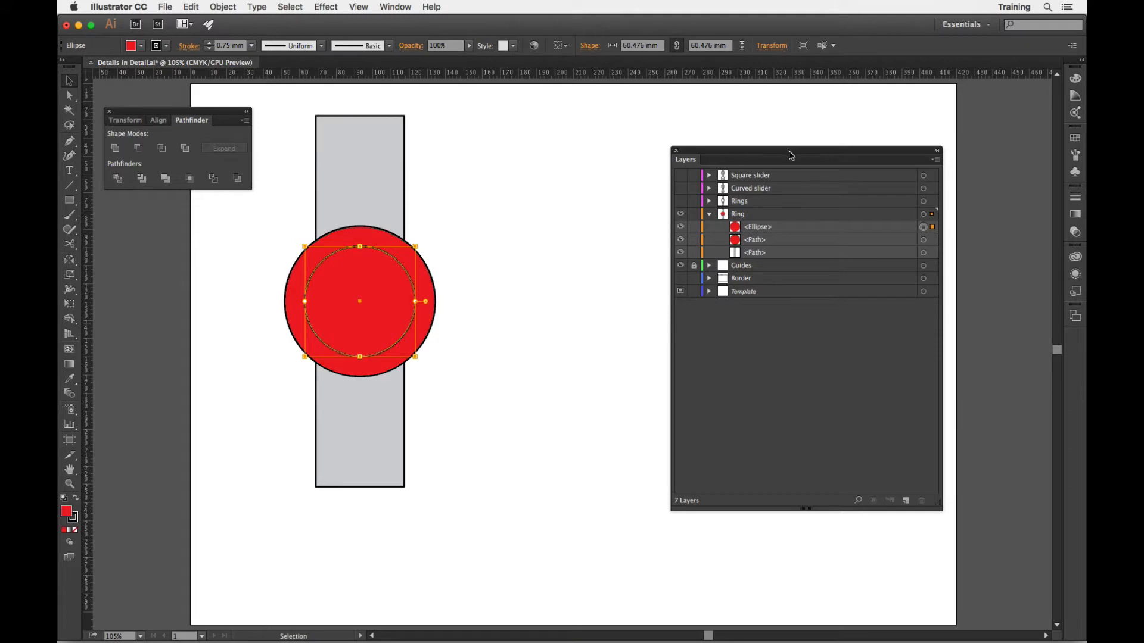
left_click_drag(791, 156, 654, 165)
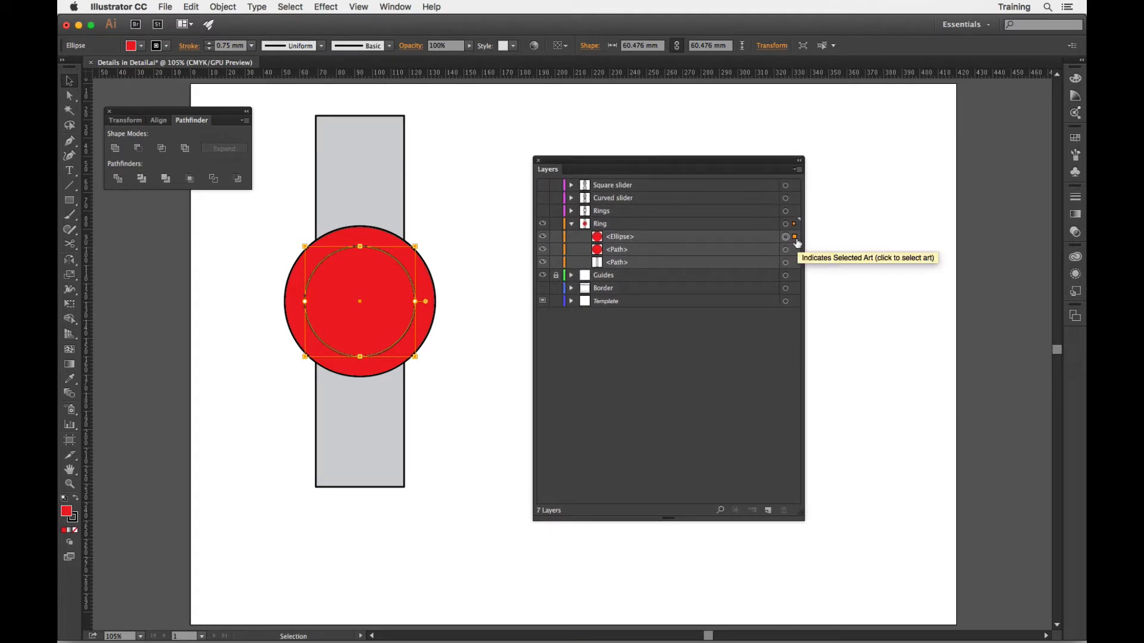
left_click_drag(794, 238, 793, 237)
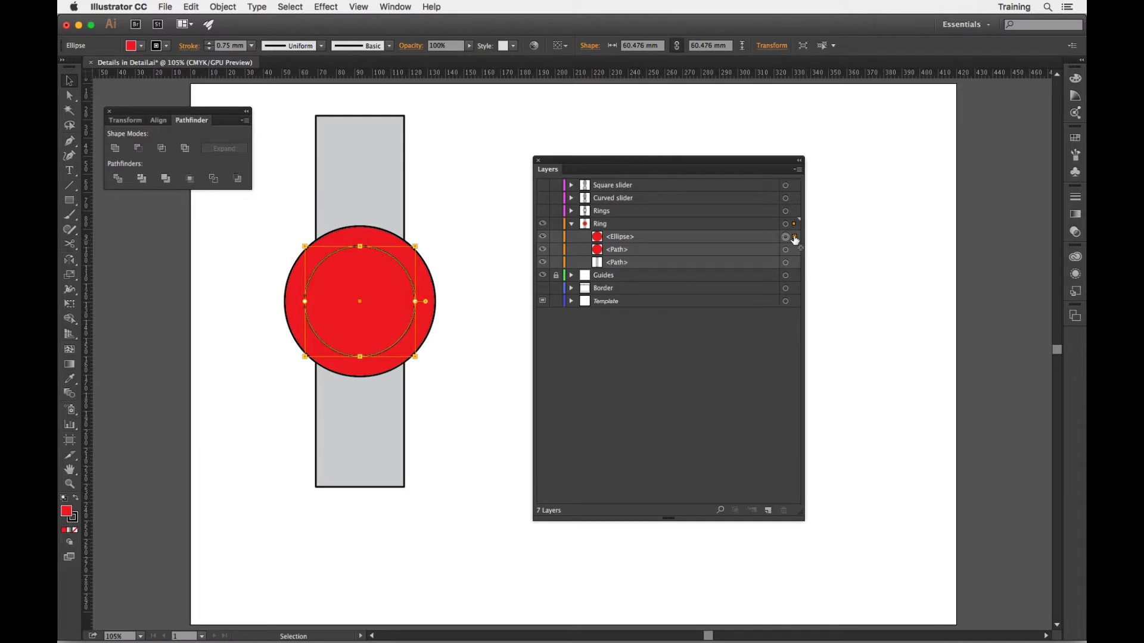
mouse_move(794, 239)
left_mouse_down()
mouse_move(792, 226)
mouse_move(761, 227)
mouse_move(794, 226)
left_mouse_up()
left_click_drag(794, 226, 794, 226)
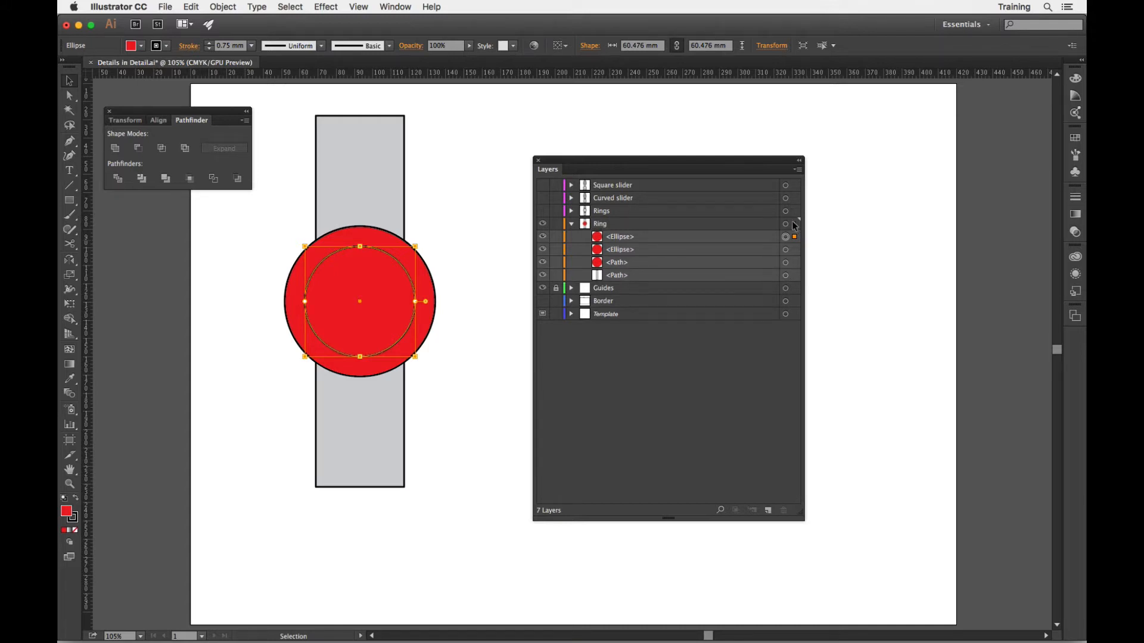
Set the duplicate circle's fill to None and move it beneath the strip in the Ring layer.
left_click(142, 47)
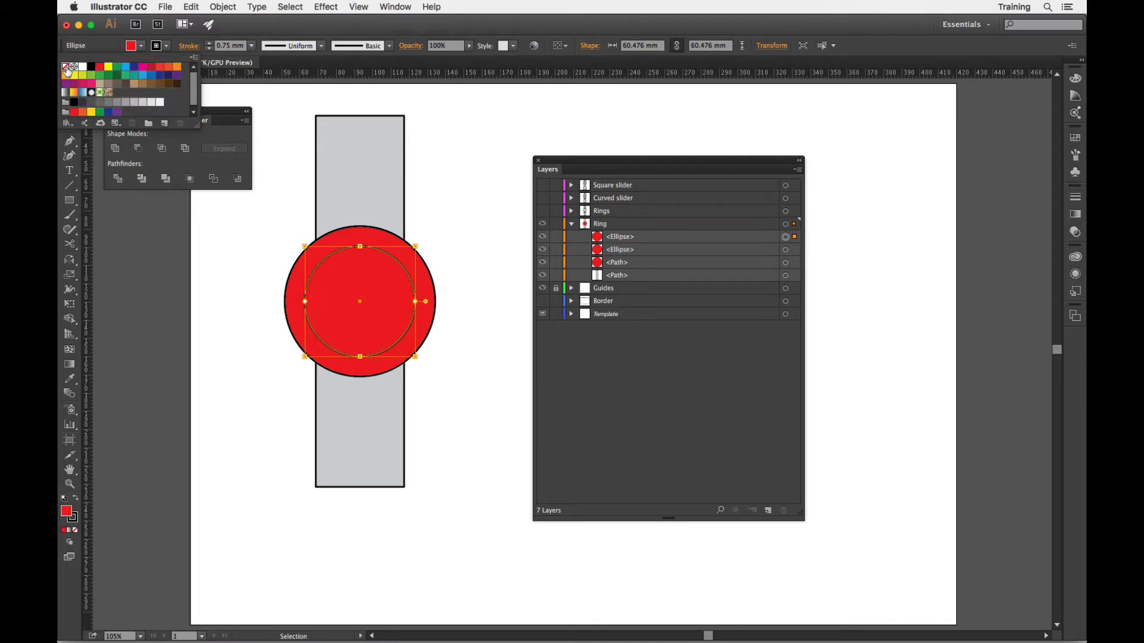
left_click(66, 68)
left_click_drag(650, 240, 646, 283)
left_click_drag(661, 163, 818, 174)
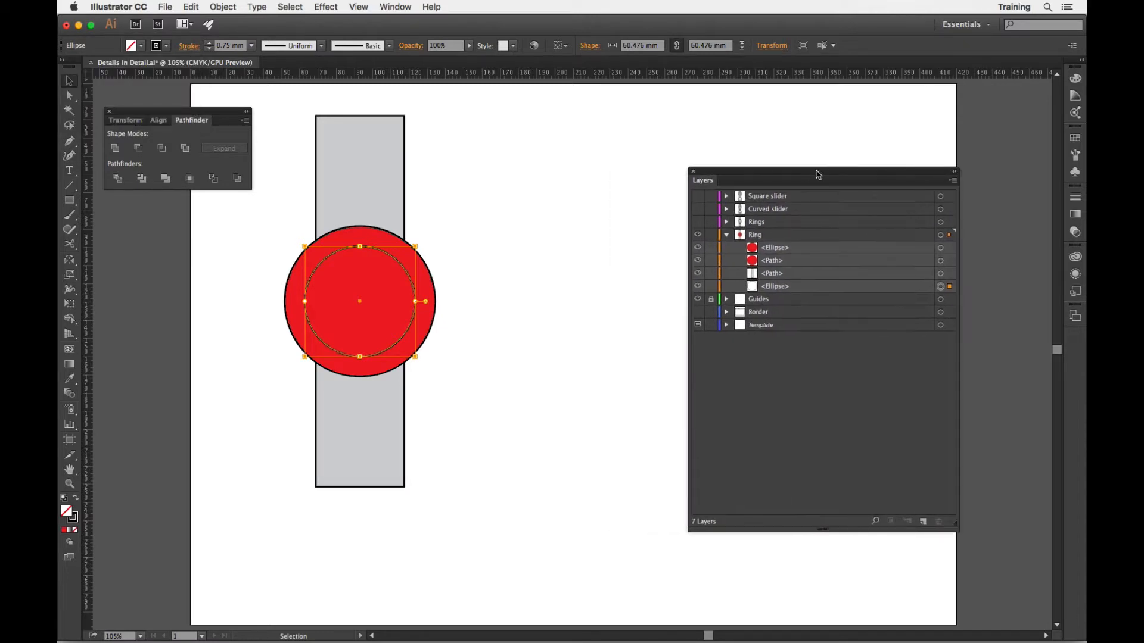
Combine the inner and outer red circles into a compound path to form a ring.
left_click(940, 247)
left_click(940, 263, "shift")
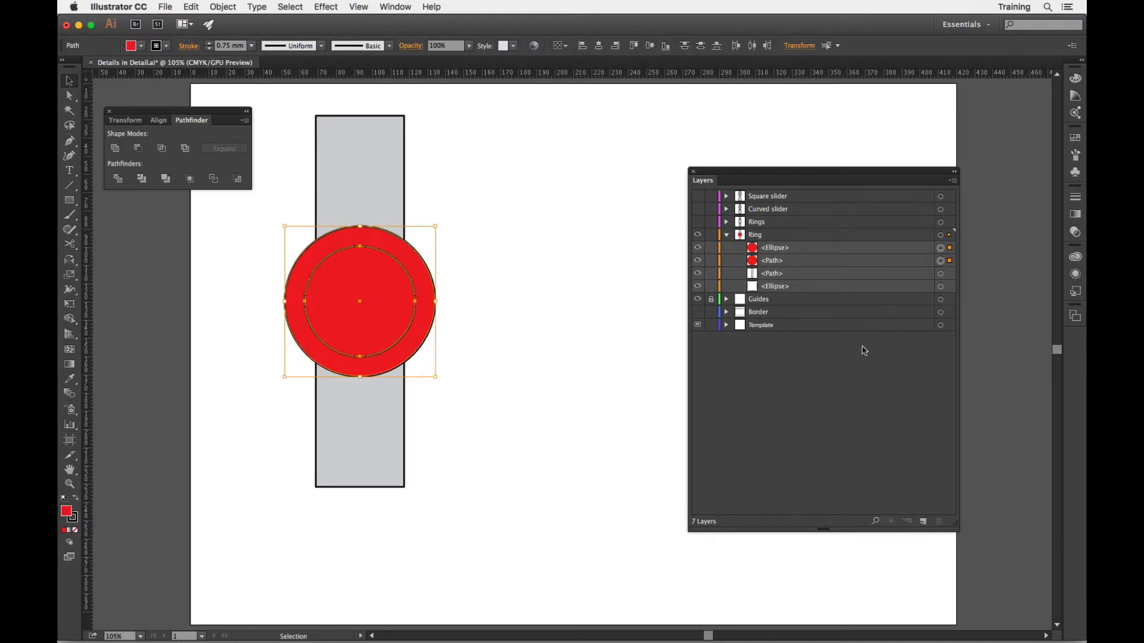
right_click(498, 231)
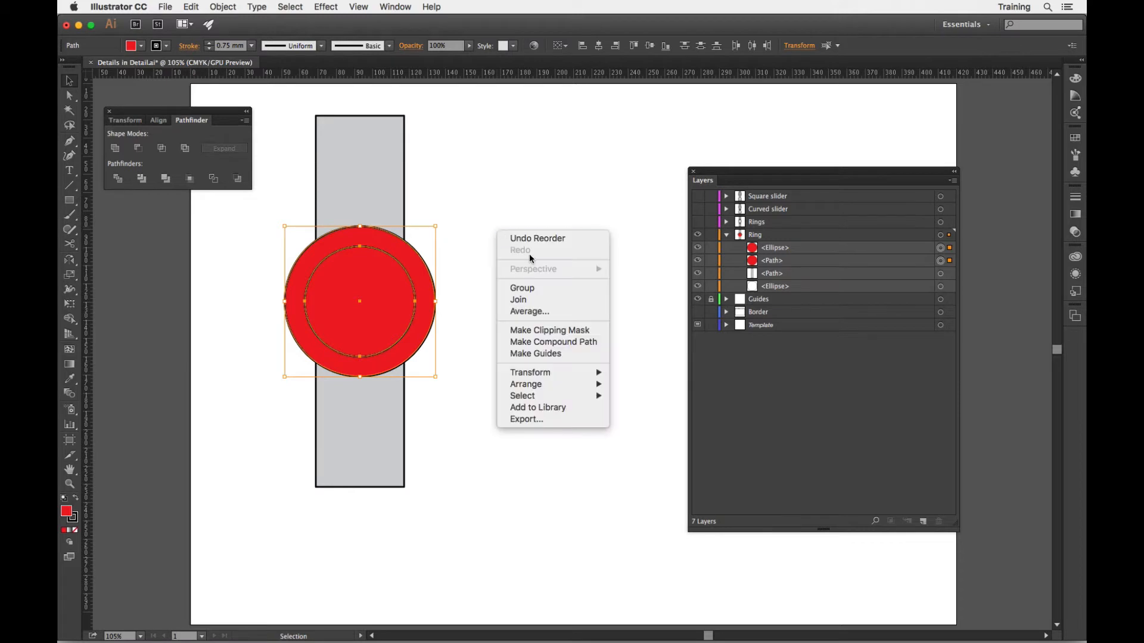
left_click(550, 338)
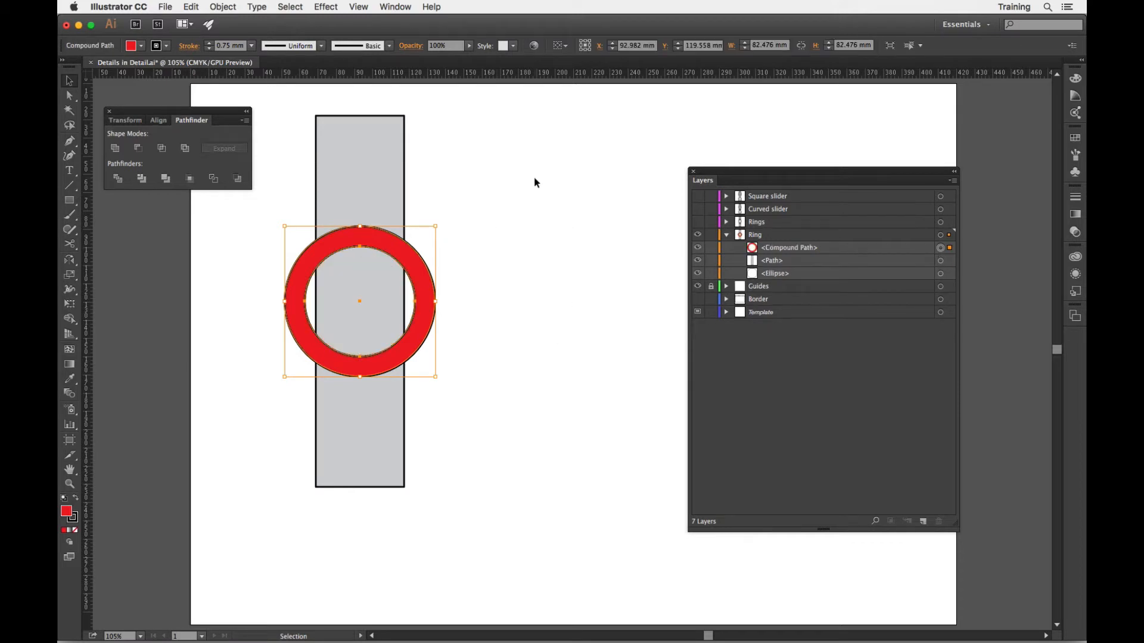
Fill the compound-path ring with a medium grey swatch and deselect it.
left_click(141, 46)
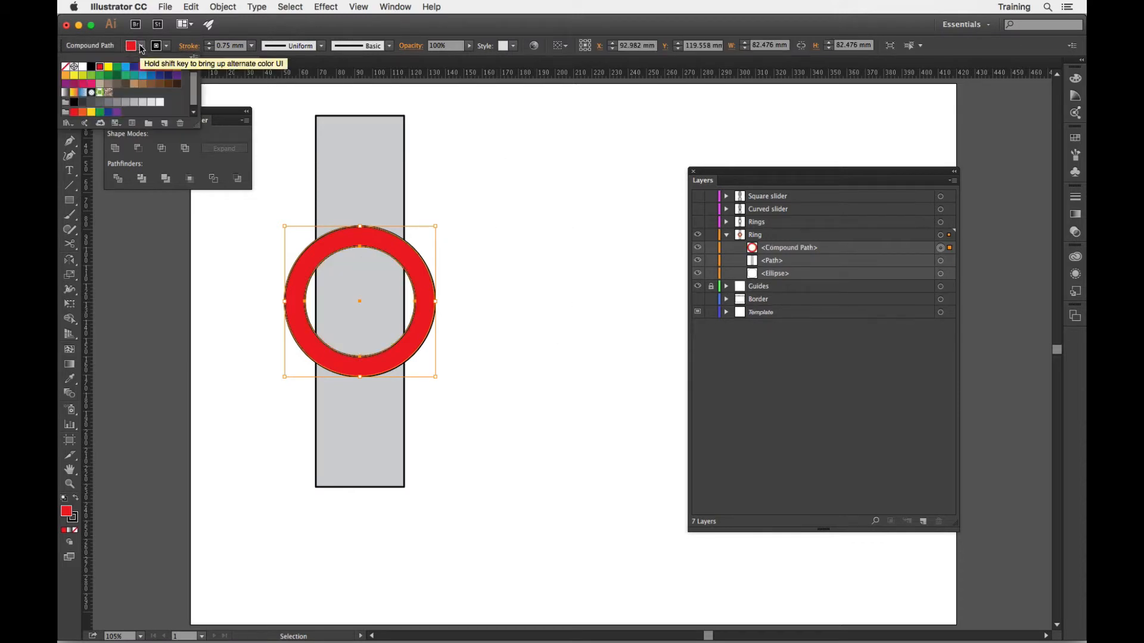
left_click(126, 102)
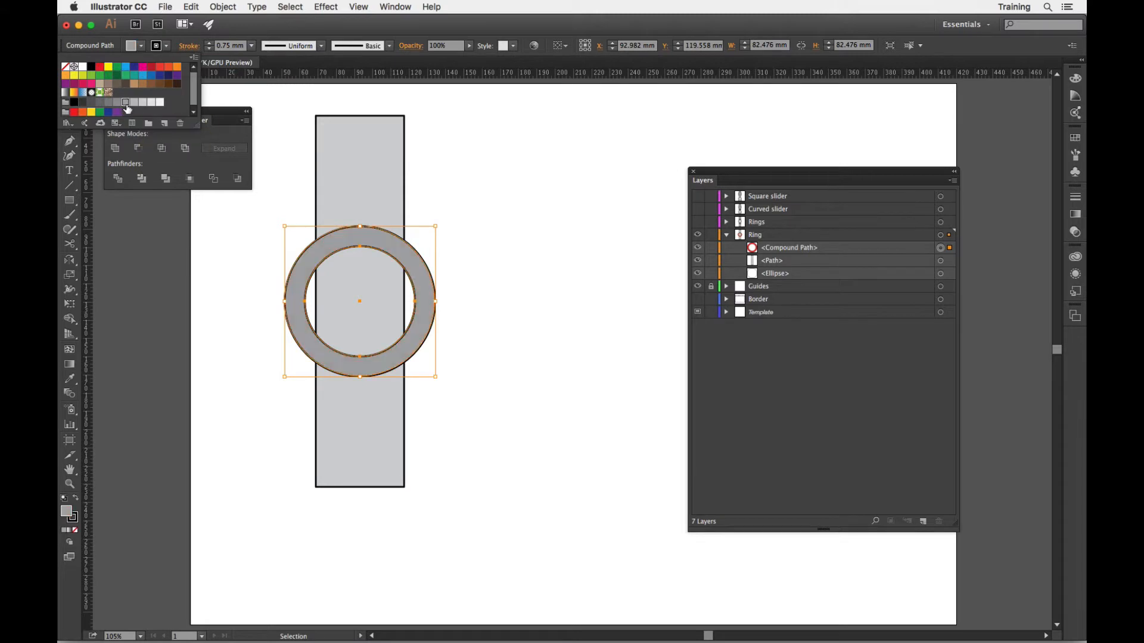
left_click(574, 243)
left_click(561, 241)
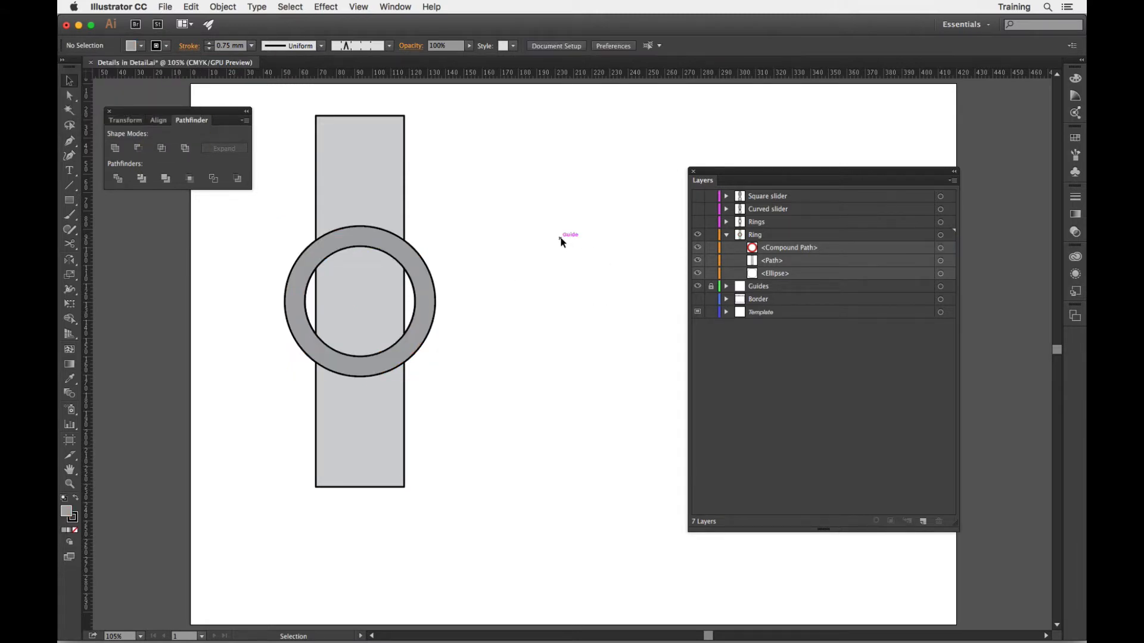
Hide the compound-path ring and move the unfilled circle above the strip in the Ring layer.
left_click(370, 150)
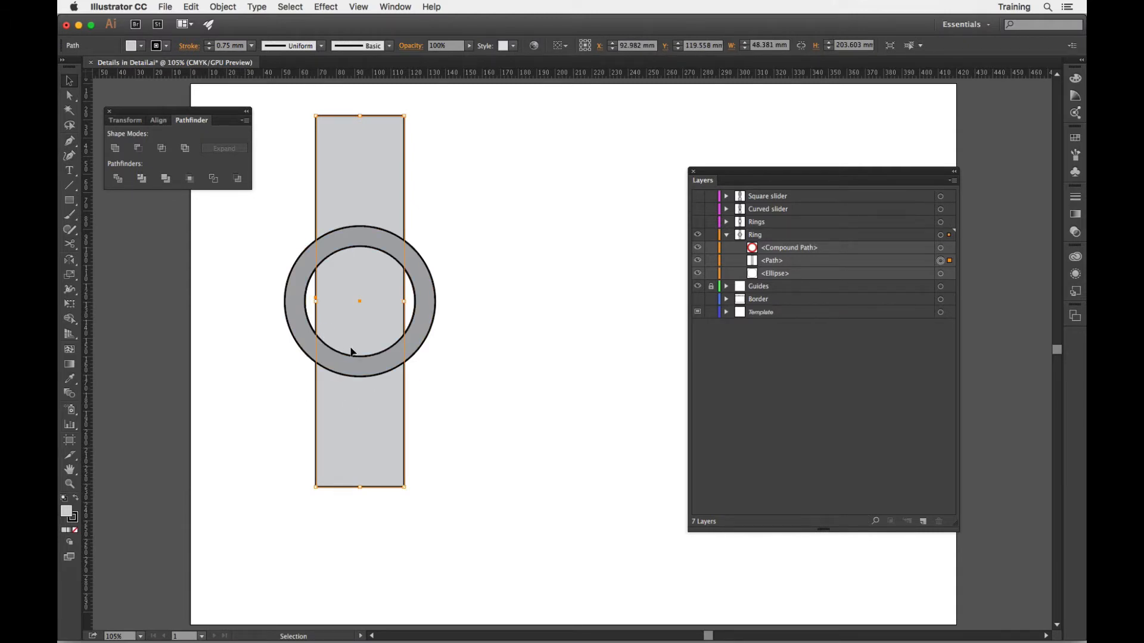
left_click(426, 303)
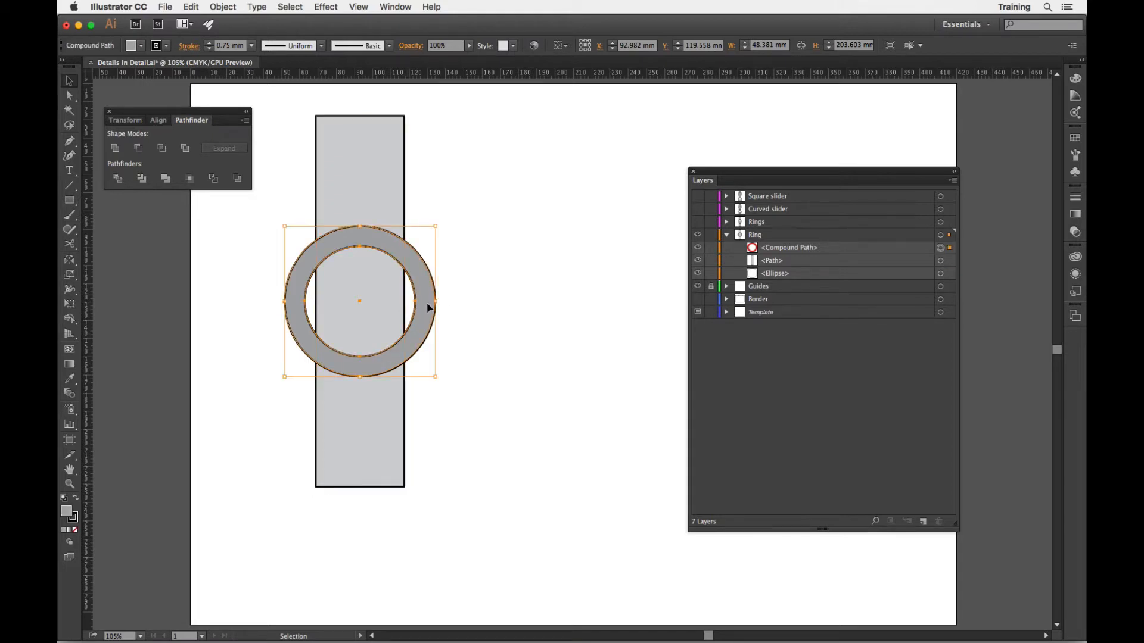
left_click(699, 249)
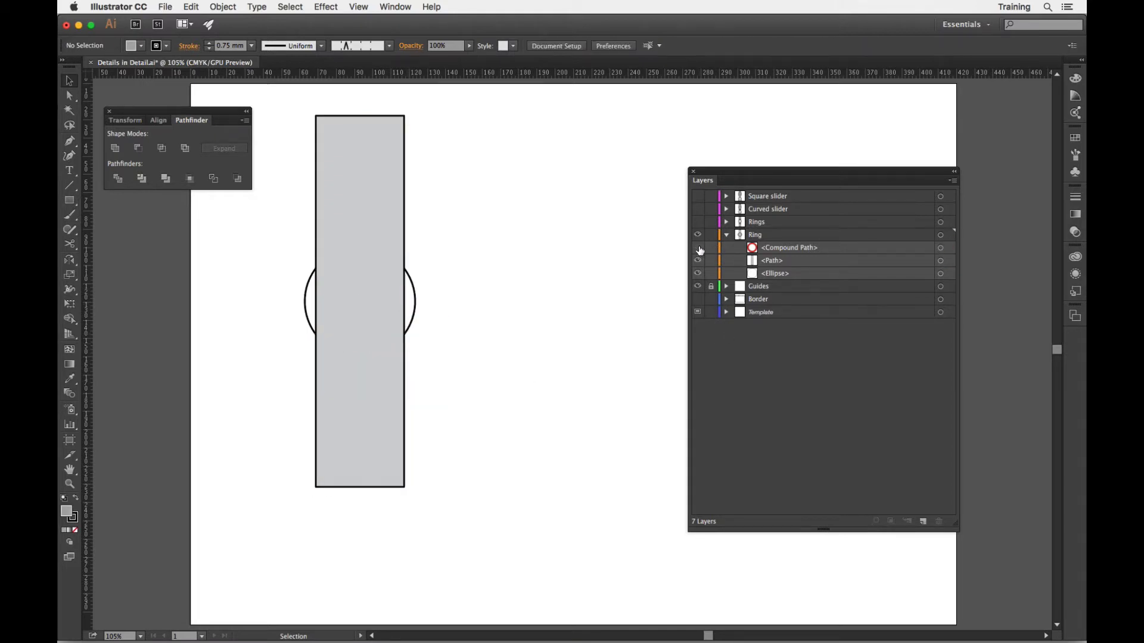
left_click(416, 314)
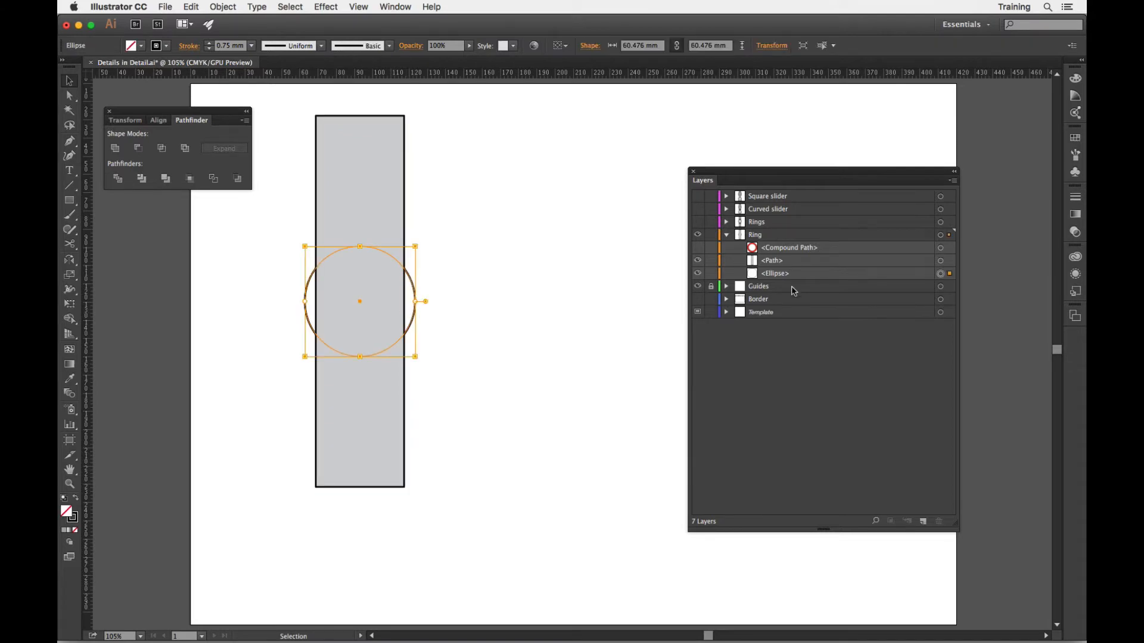
left_click_drag(811, 279, 812, 259)
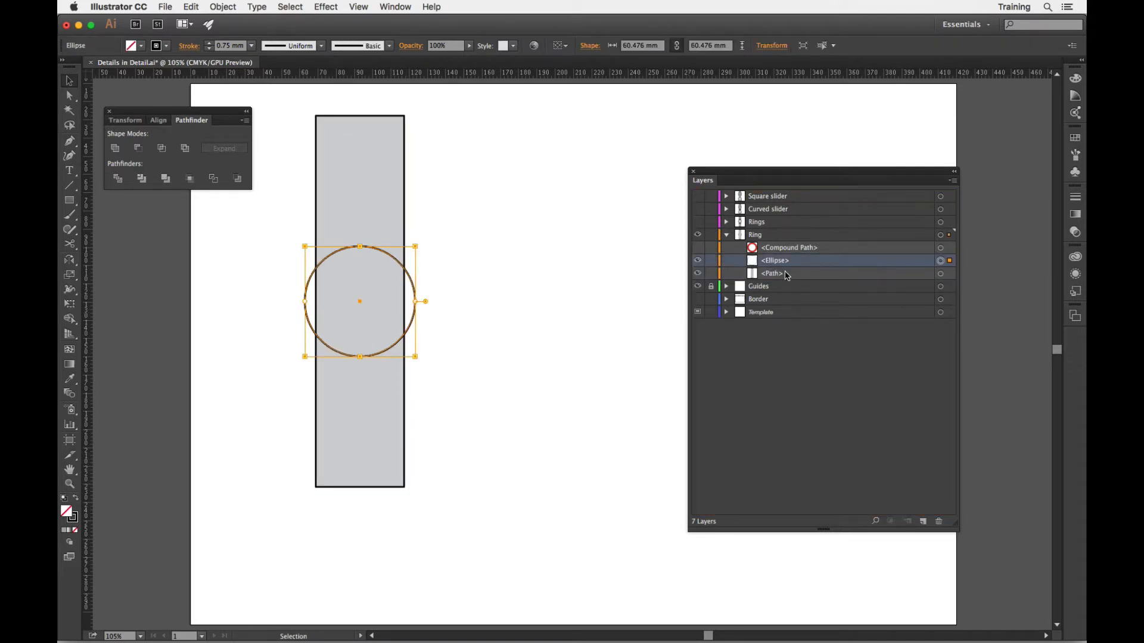
left_click(573, 356)
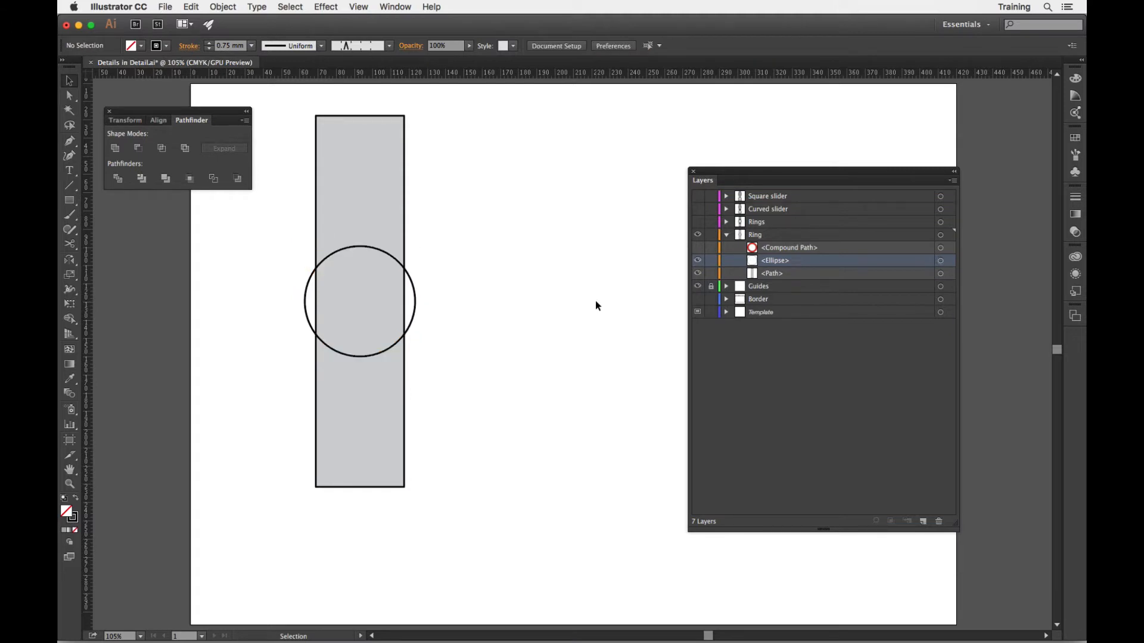
Shorten the grey strip from its upper edge to about 99 mm high, ending just below the circle's centre.
left_click(333, 159)
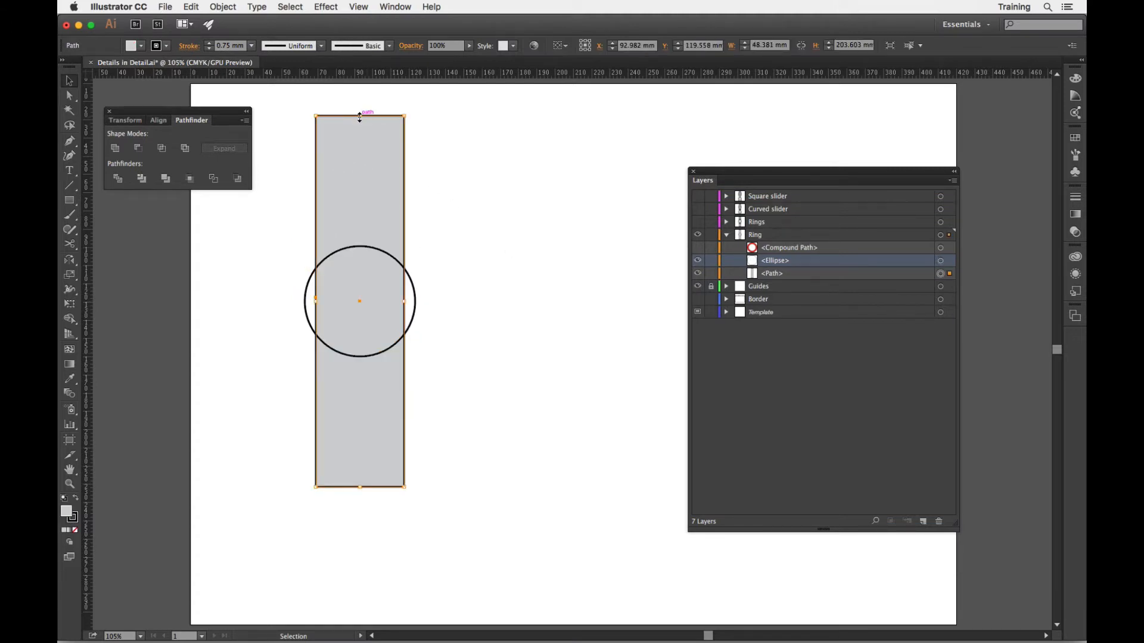
left_click_drag(359, 117, 362, 307)
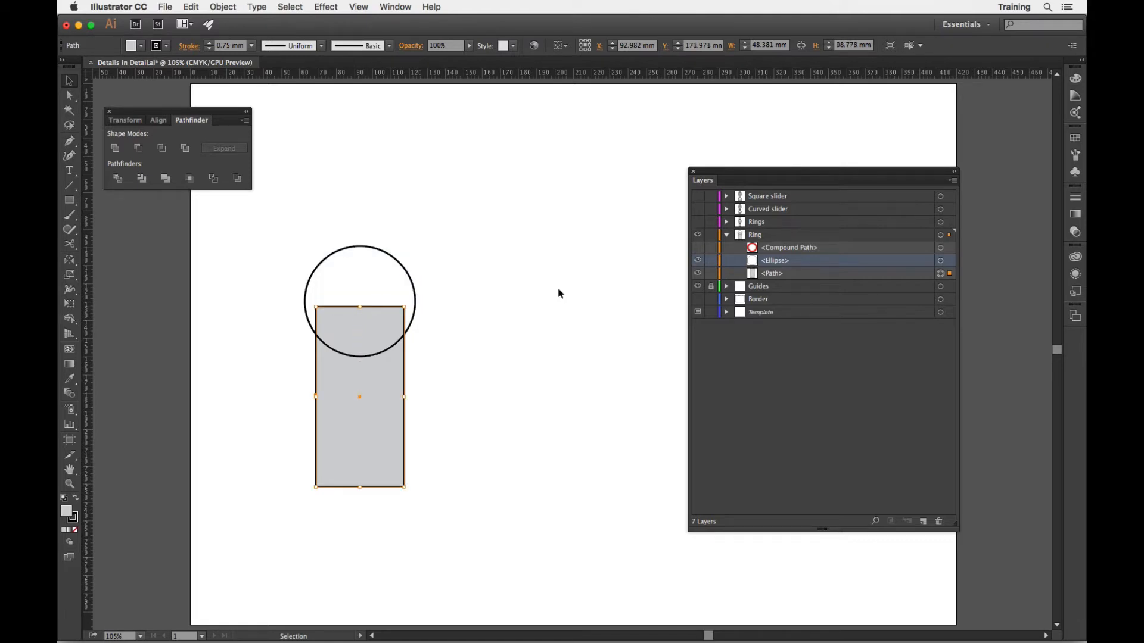
left_click(504, 279)
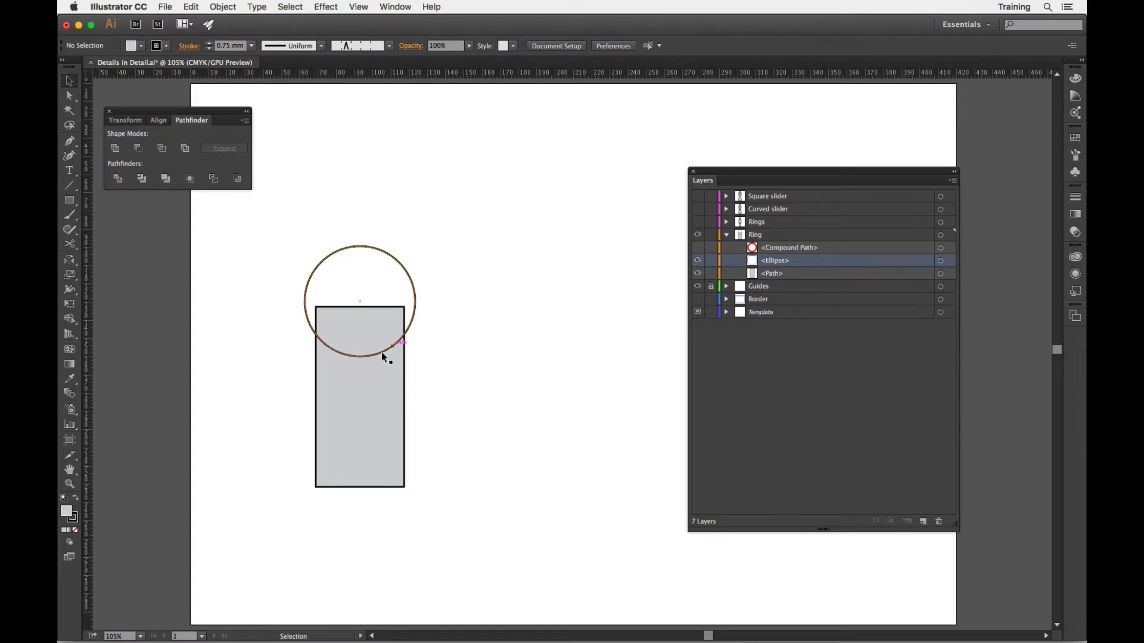
mouse_move(381, 353)
left_mouse_down()
mouse_move(316, 342)
mouse_move(386, 352)
left_mouse_up()
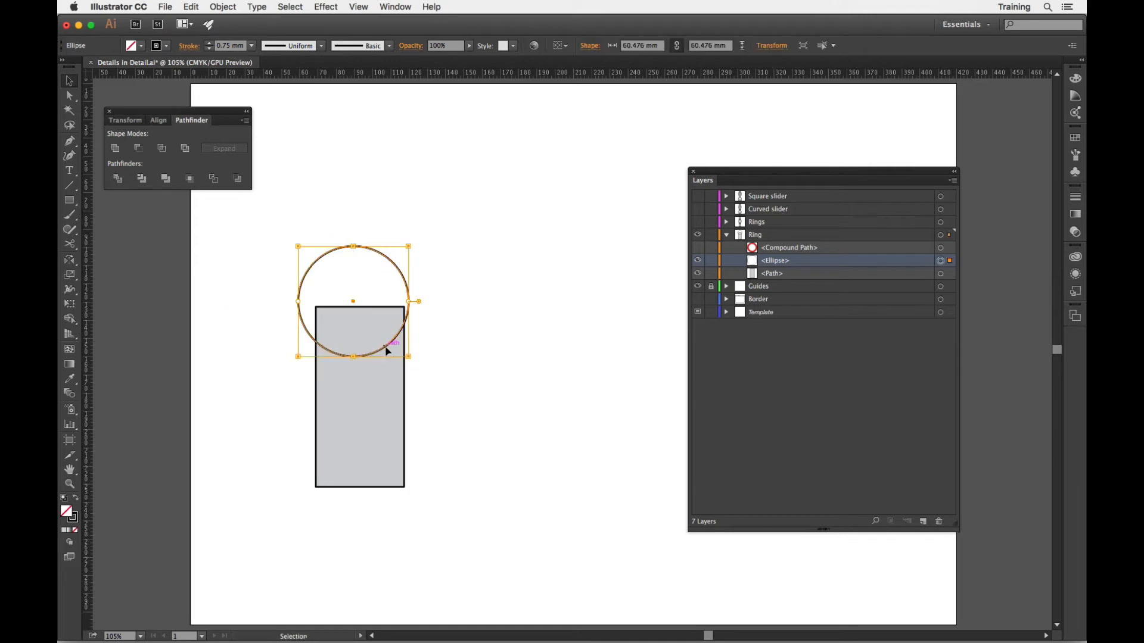
key("super+z")
left_click(507, 272)
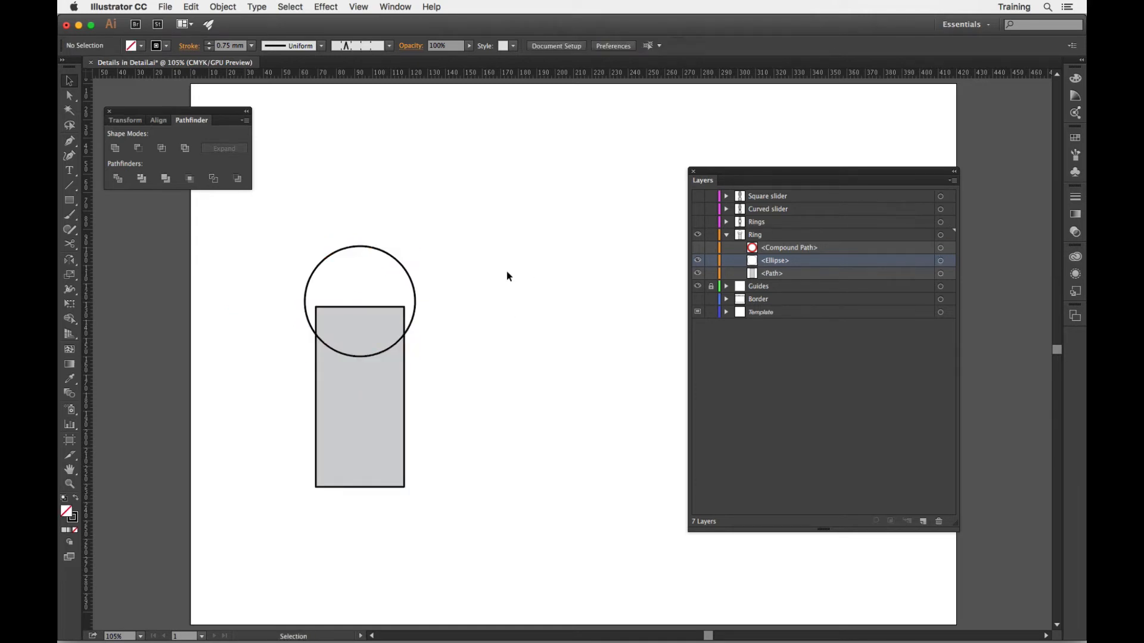
Cut the grey strip along the unfilled circle's outline with Divide Objects Below.
left_click(366, 251)
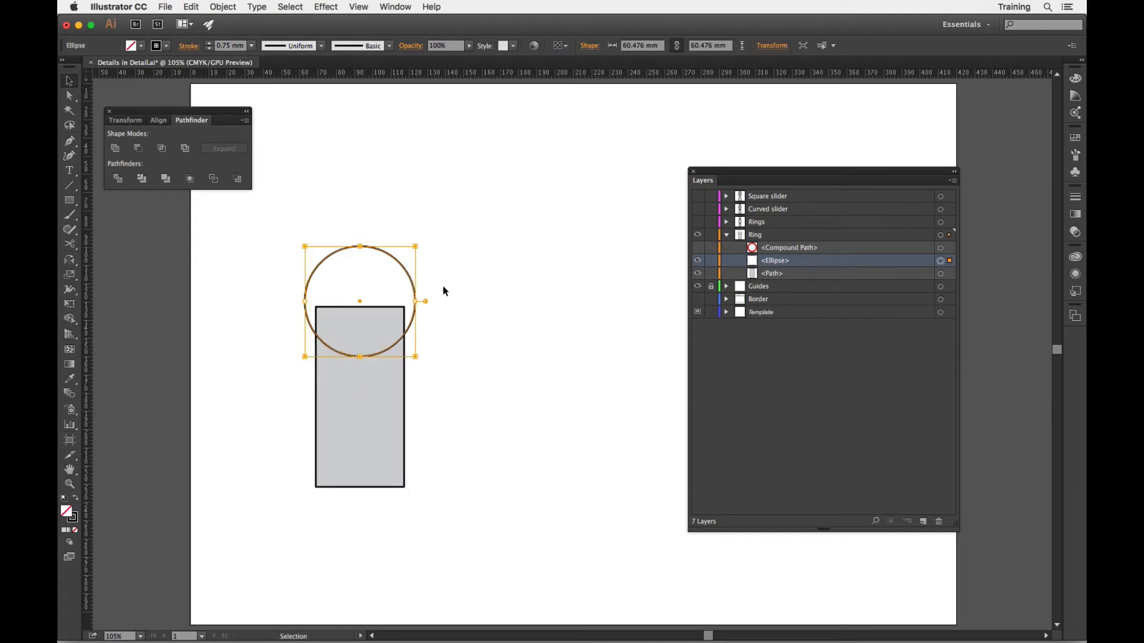
left_click(221, 7)
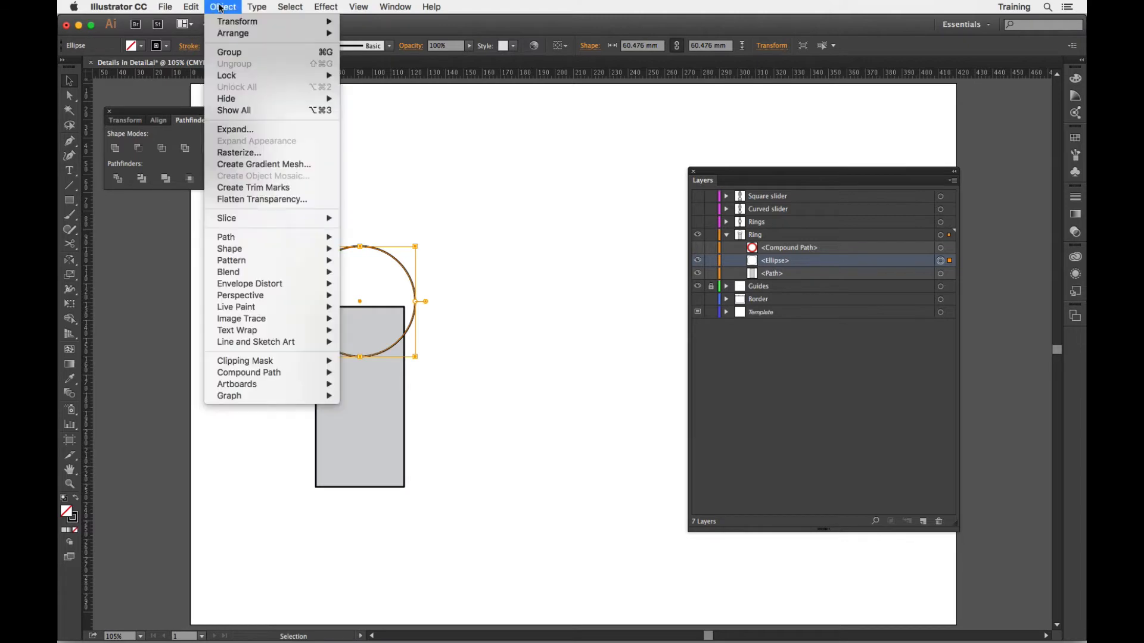
key("ctrl+Up")
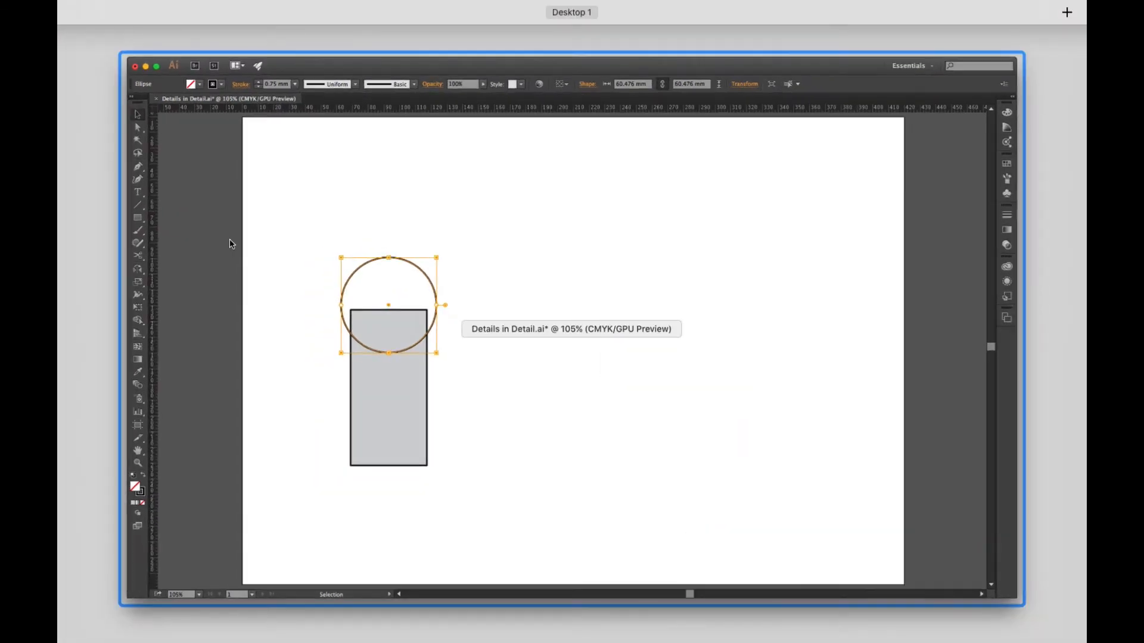
left_click(344, 257)
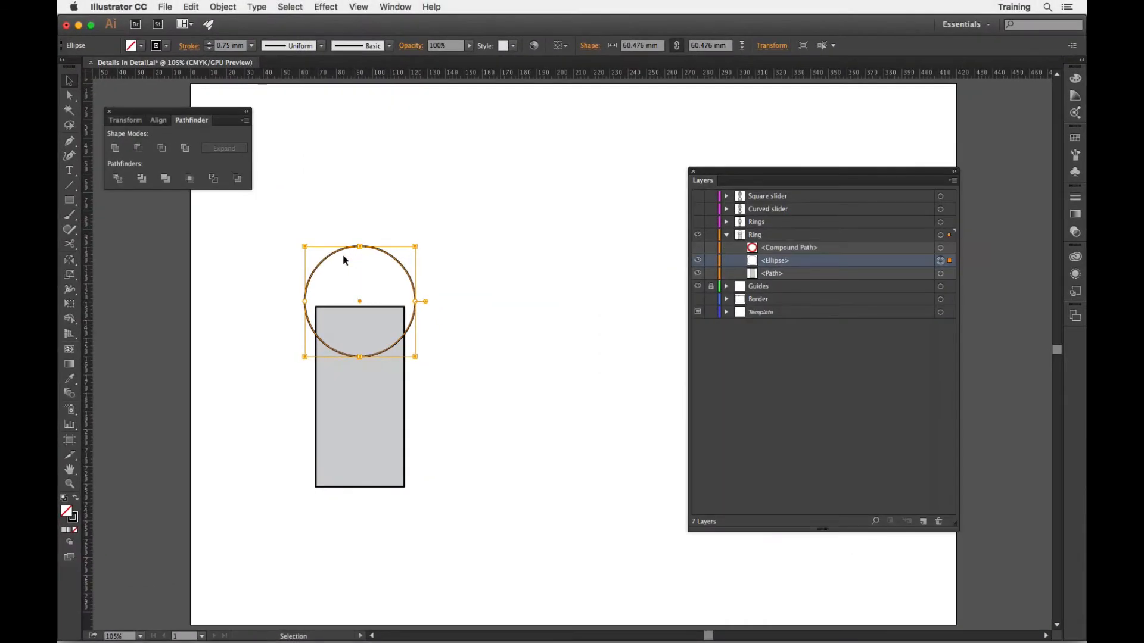
left_click(221, 7)
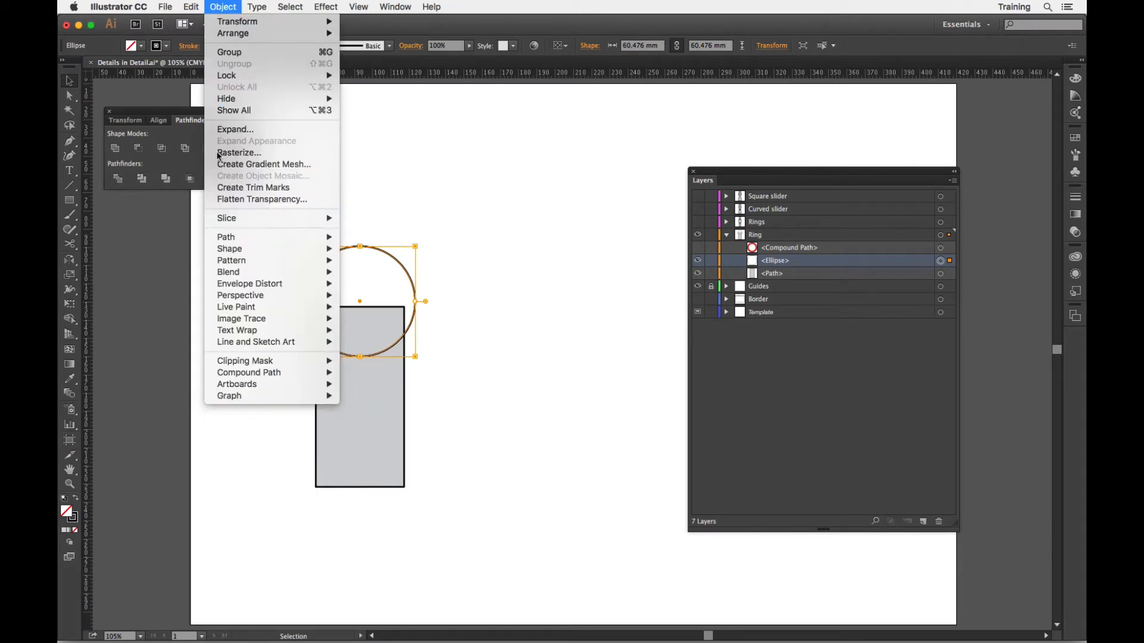
mouse_move(230, 237)
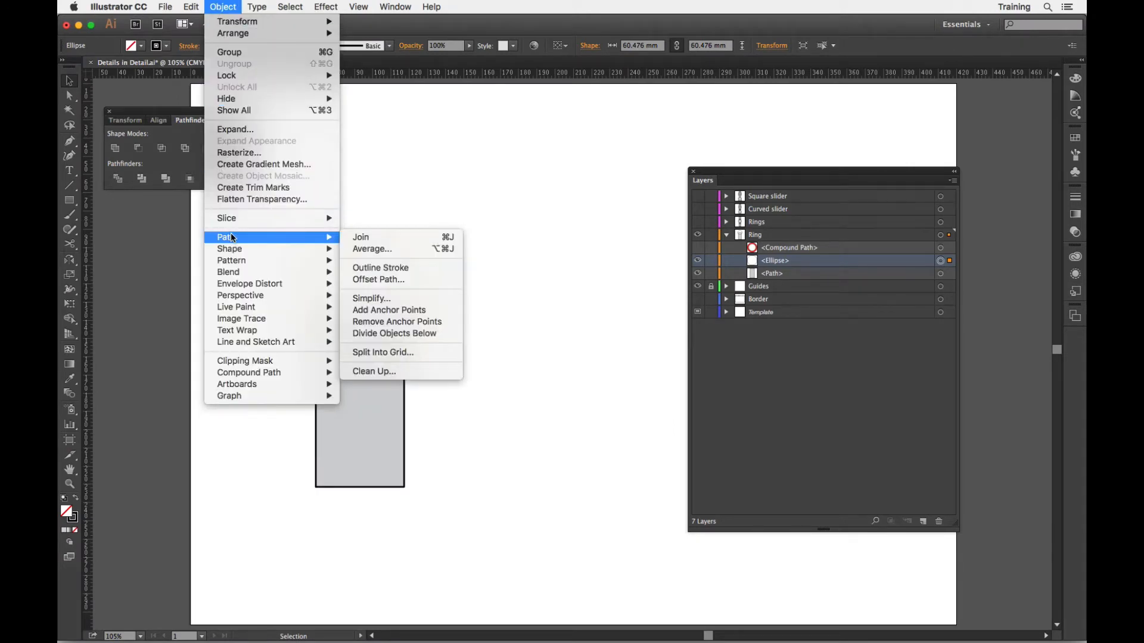
left_click(398, 338)
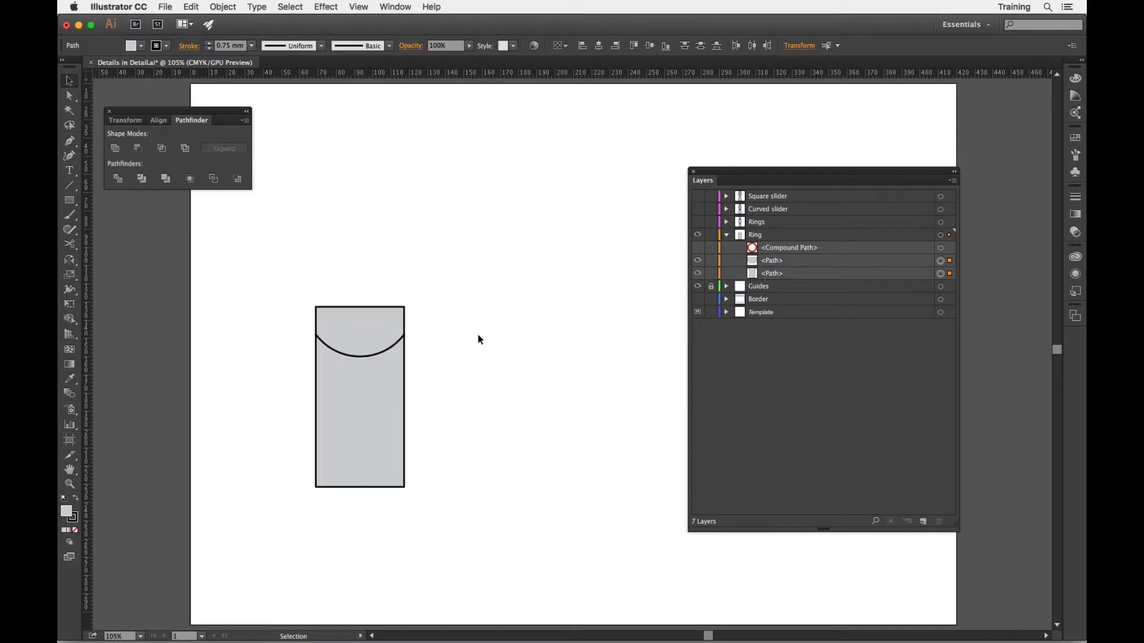
Pull the cut-off upper piece away from the strip and delete it.
left_click(357, 326)
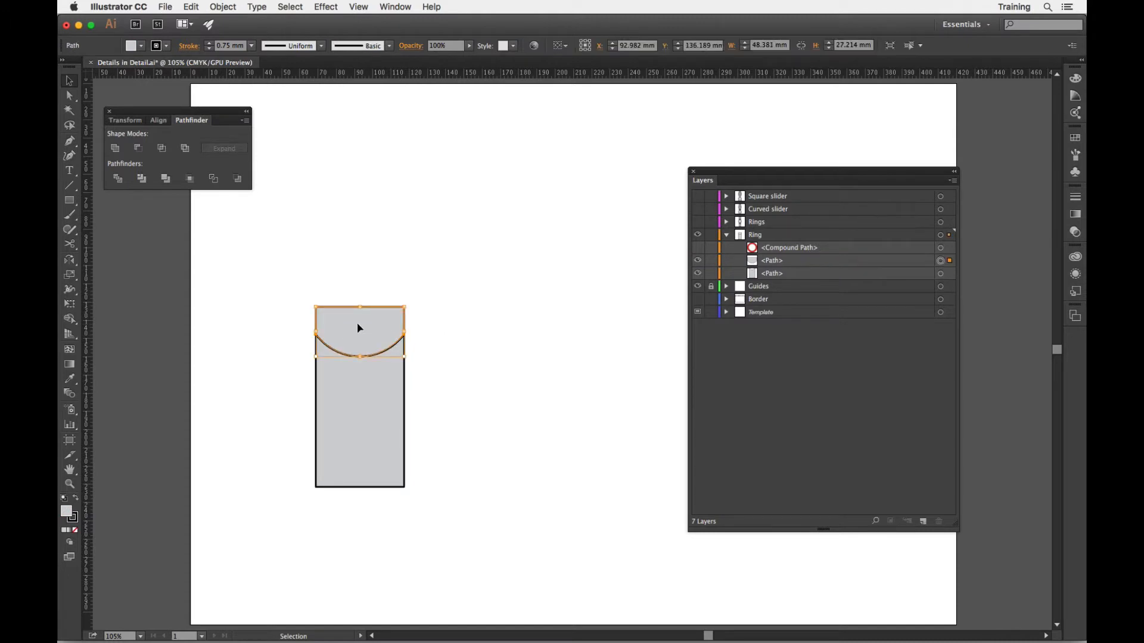
left_click_drag(358, 327, 370, 261)
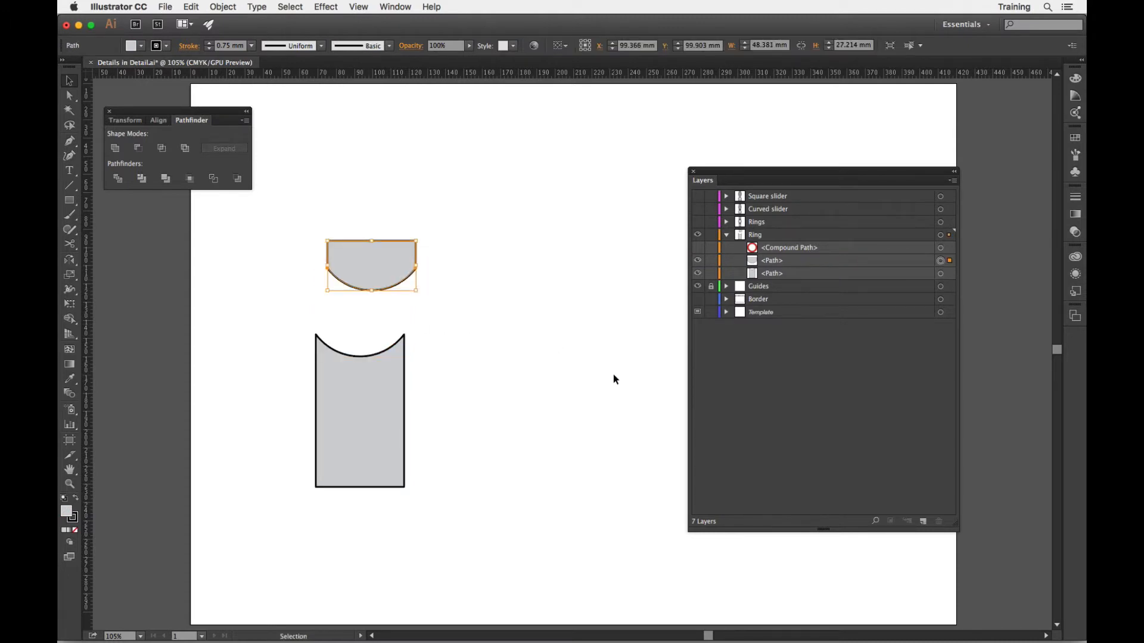
key("Delete")
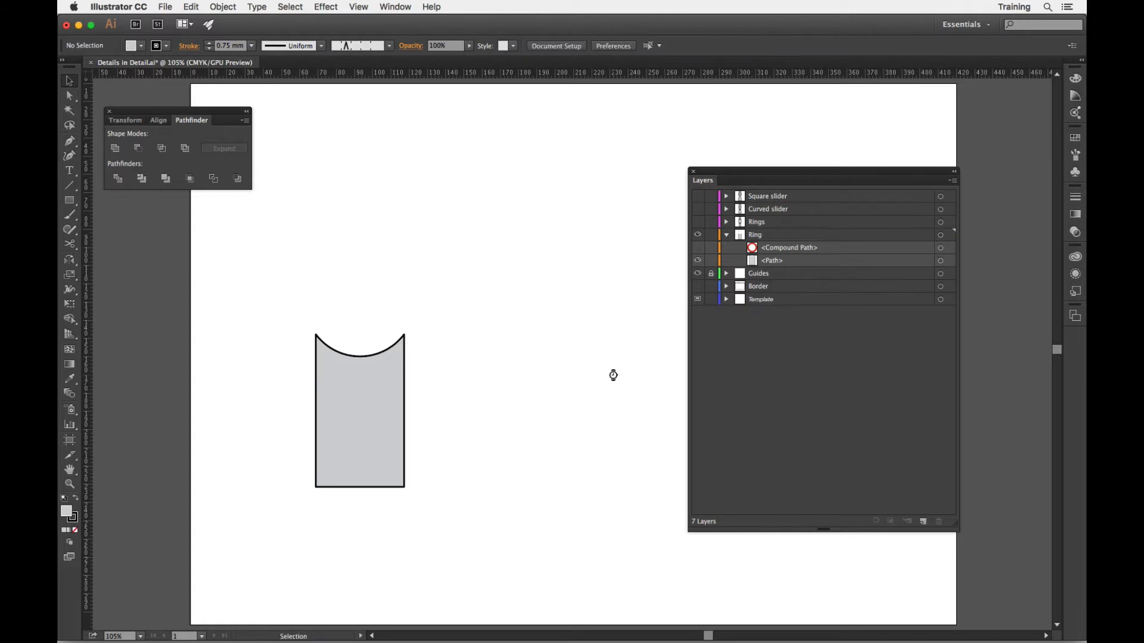
Show the compound-path ring and move the strip's path above it in the Ring layer.
left_click(697, 247)
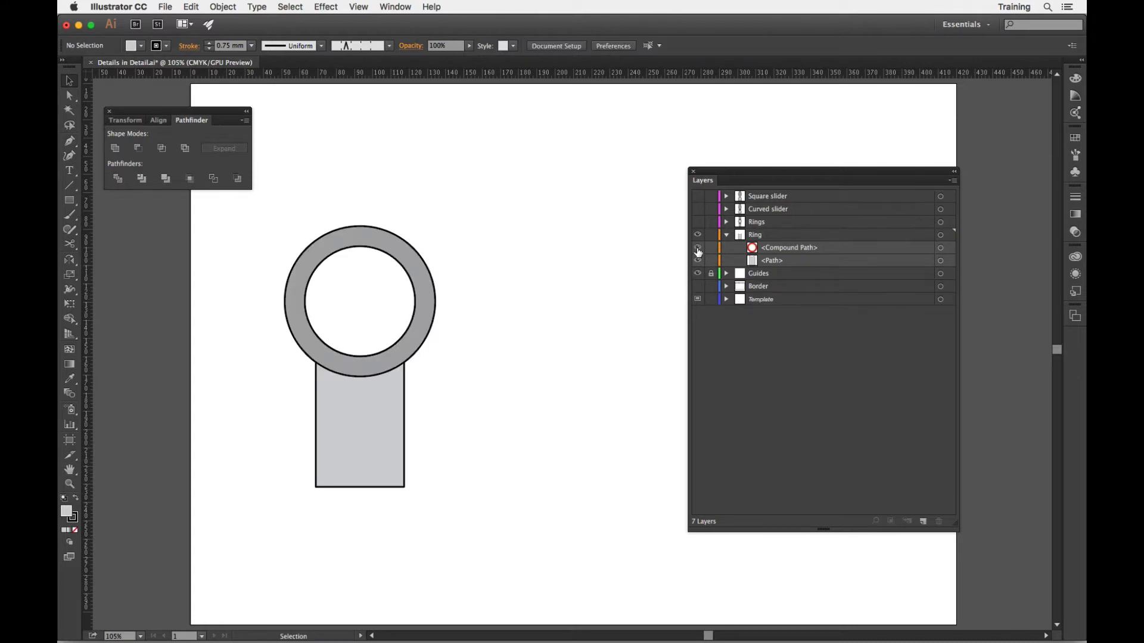
left_click_drag(781, 261, 778, 241)
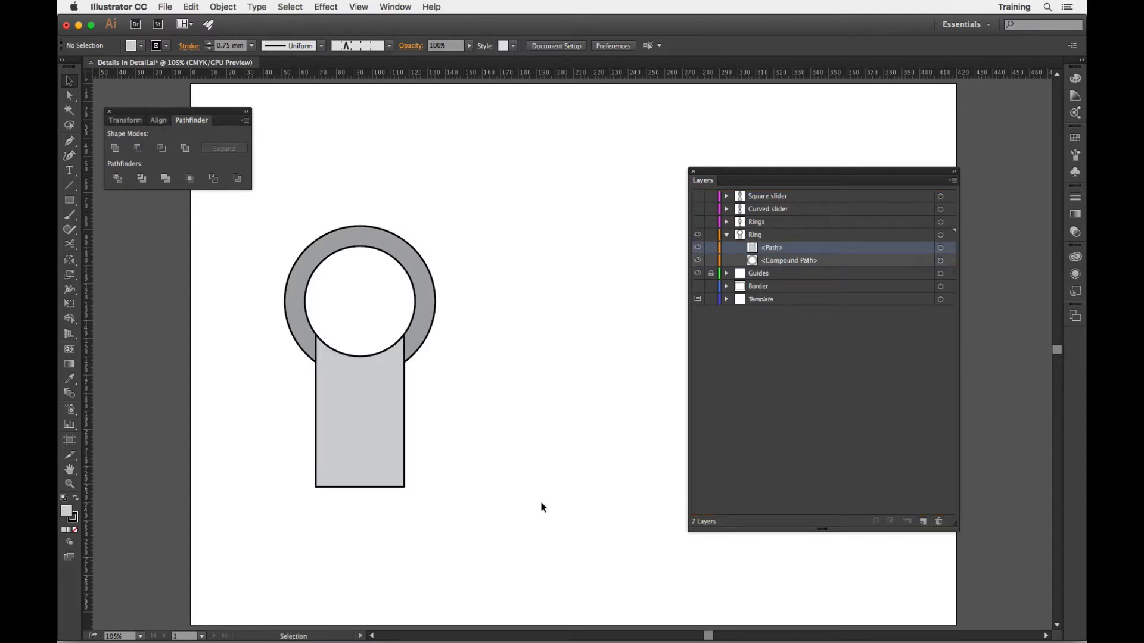
Nudge the strip upward to about Y 178.12 mm so its curved edge covers the ring's inner outline.
scroll(541, 502, "right", 1)
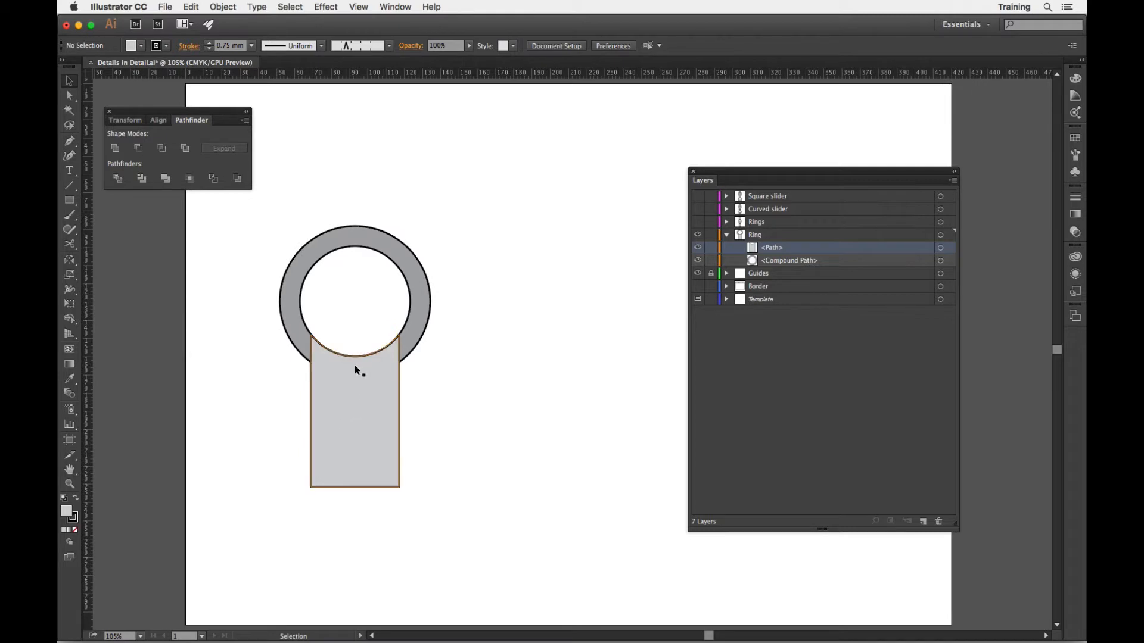
key("super+equal")
key("super+equal")
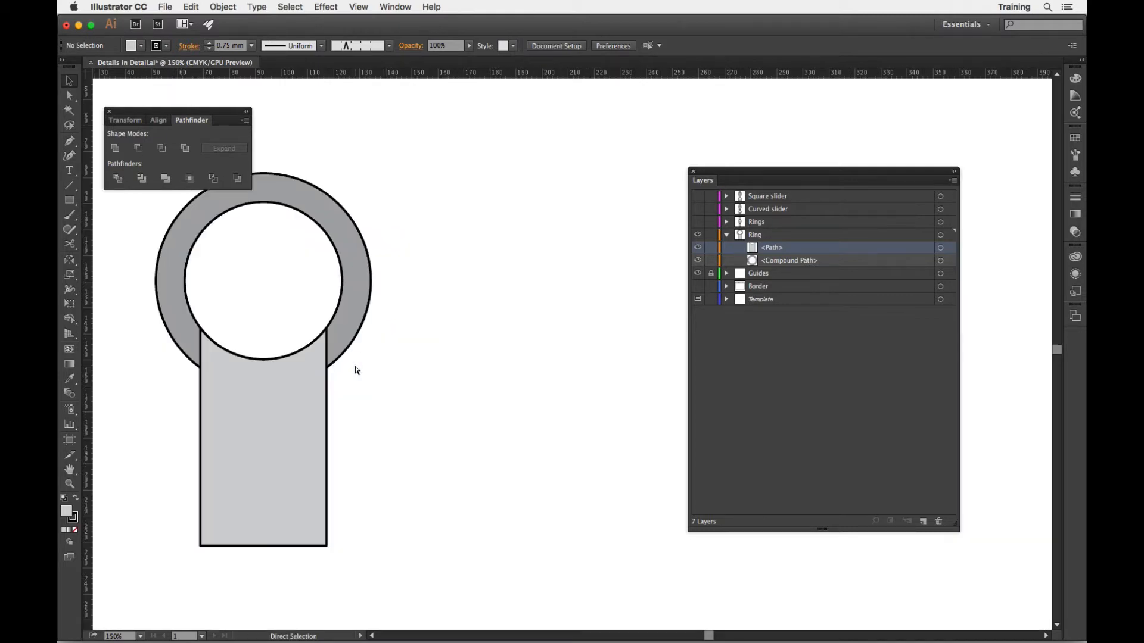
left_click_drag(355, 370, 584, 396)
key("super+equal")
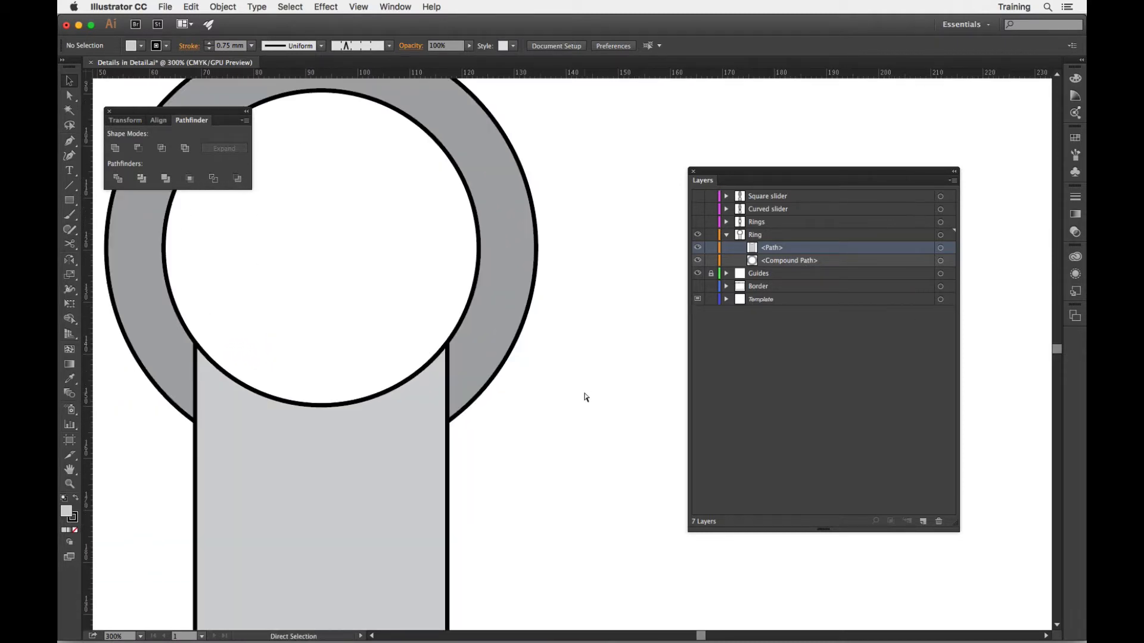
left_click_drag(368, 475, 438, 449)
key("super+equal")
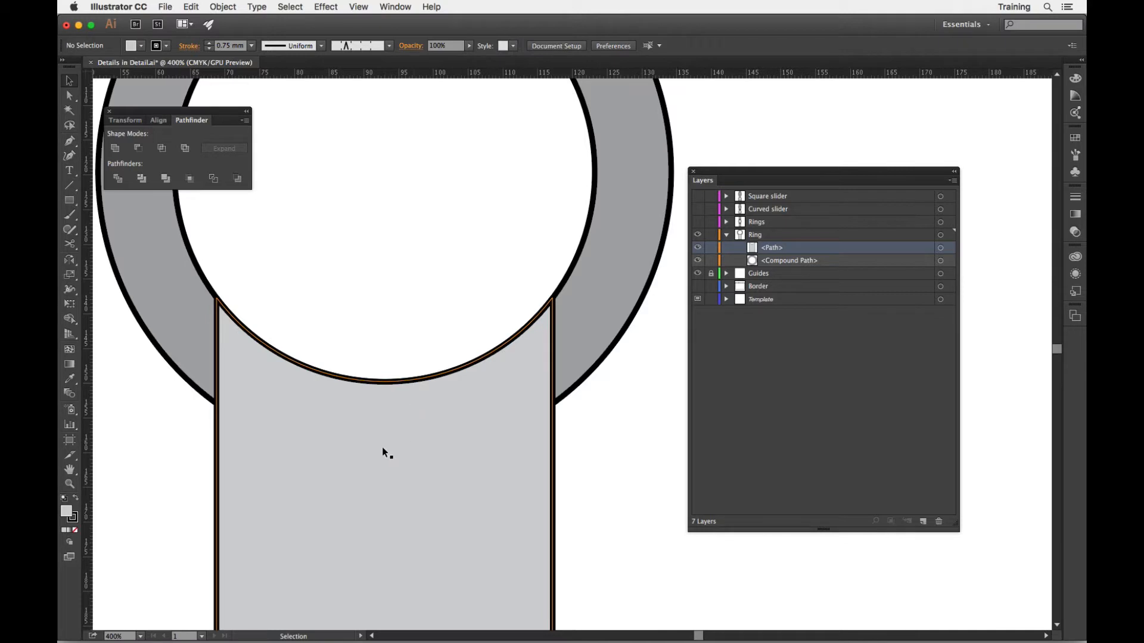
left_click(395, 522)
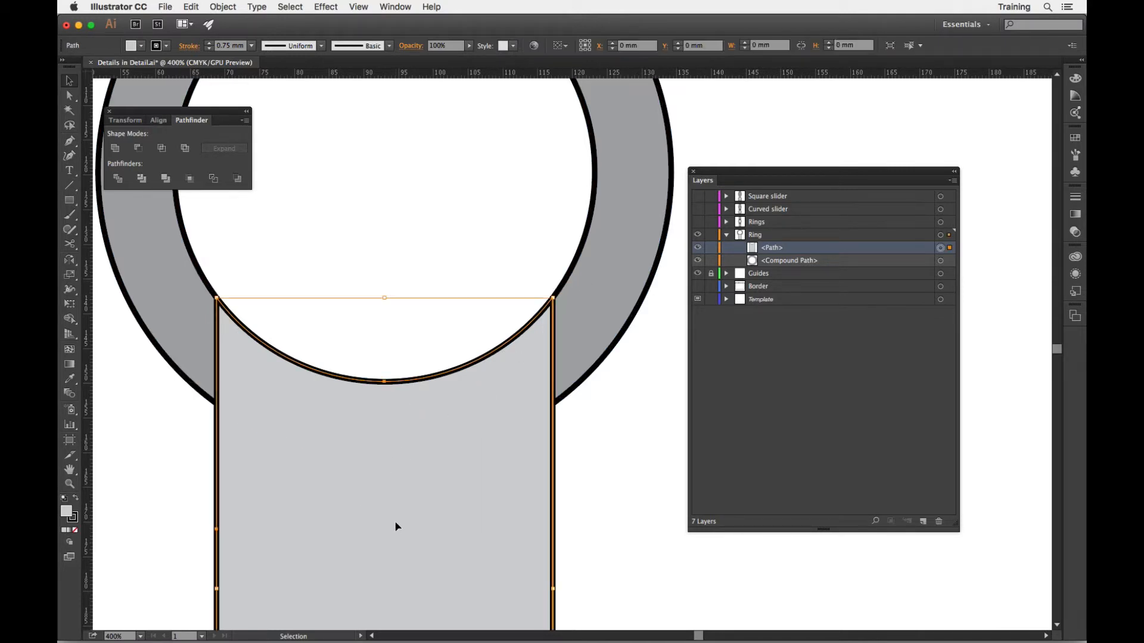
key("Up")
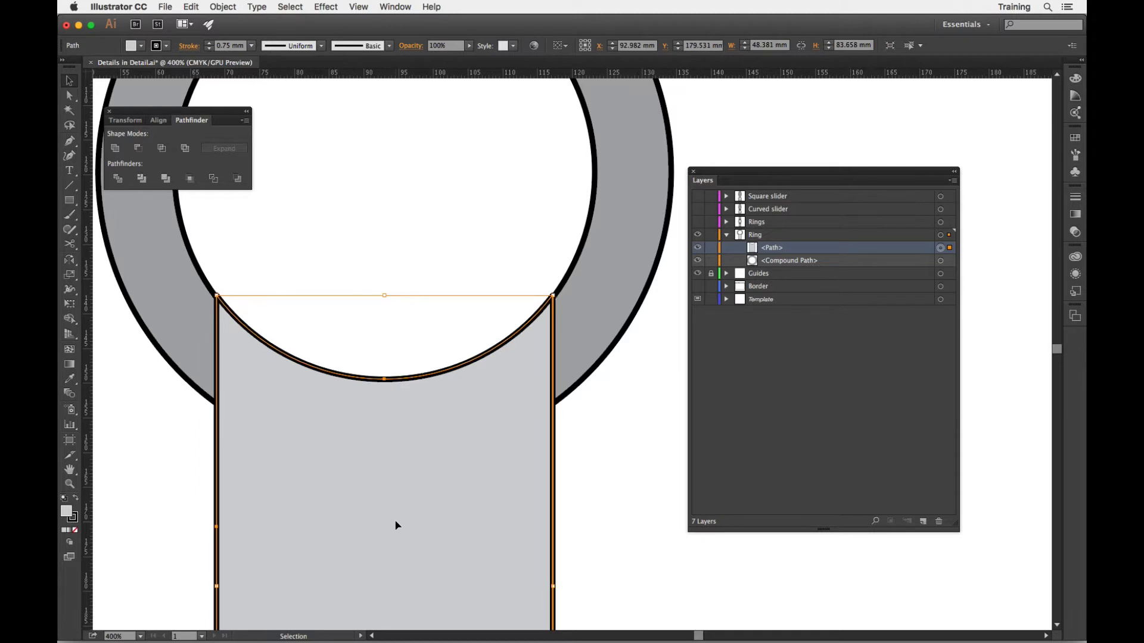
key("Up")
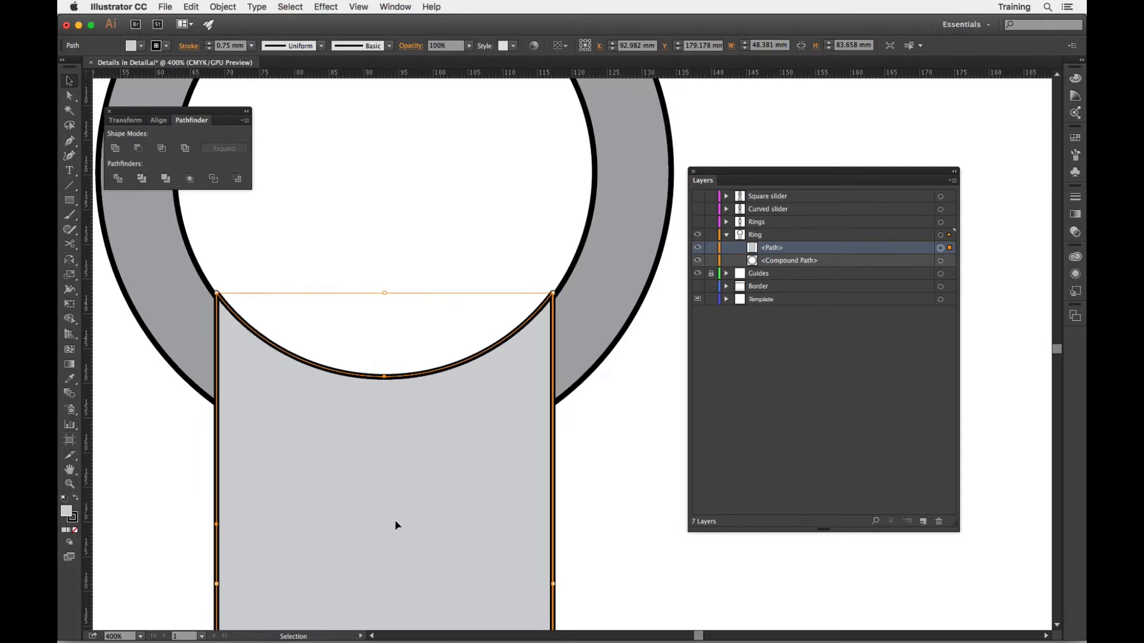
key("Up")
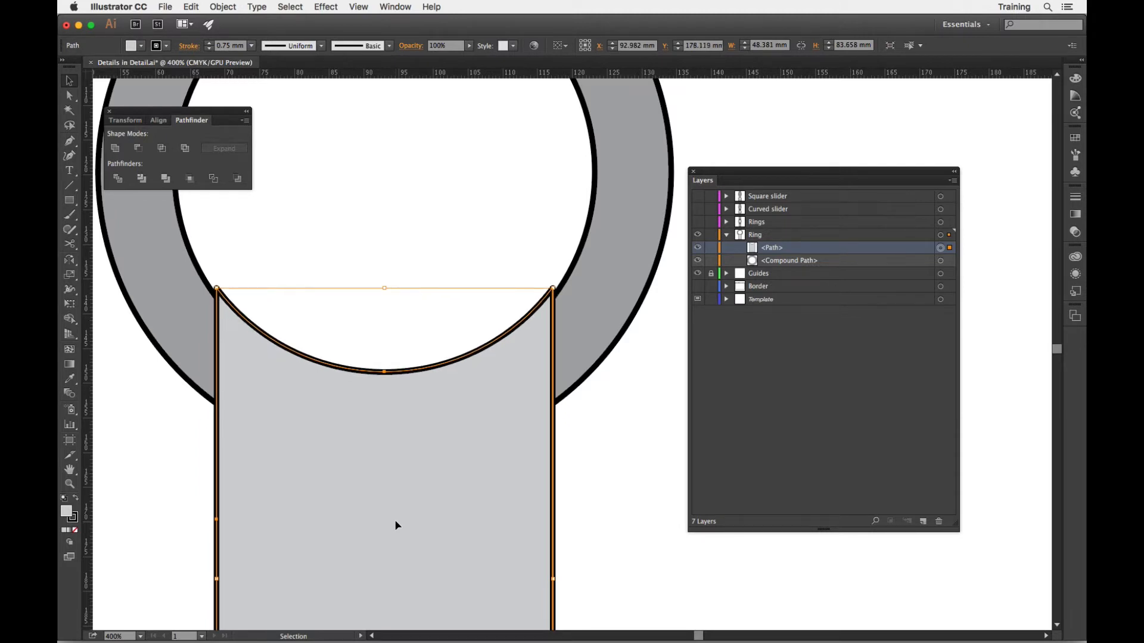
left_click(612, 536)
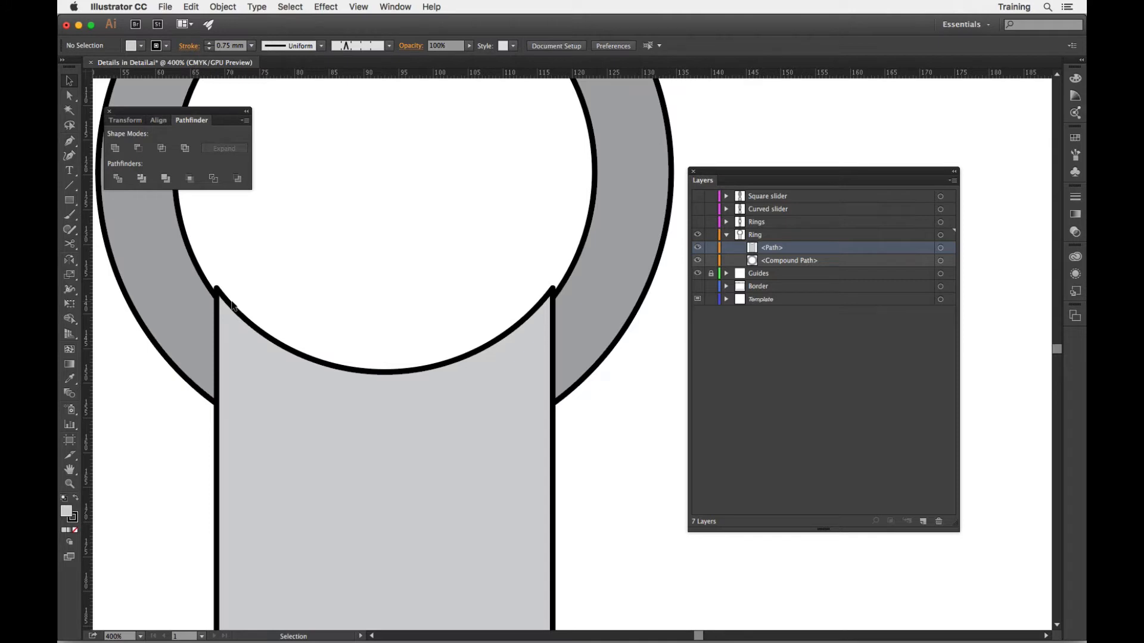
Round both pointed upper corners of the strip to a radius of about 0.71 mm.
left_click(69, 97)
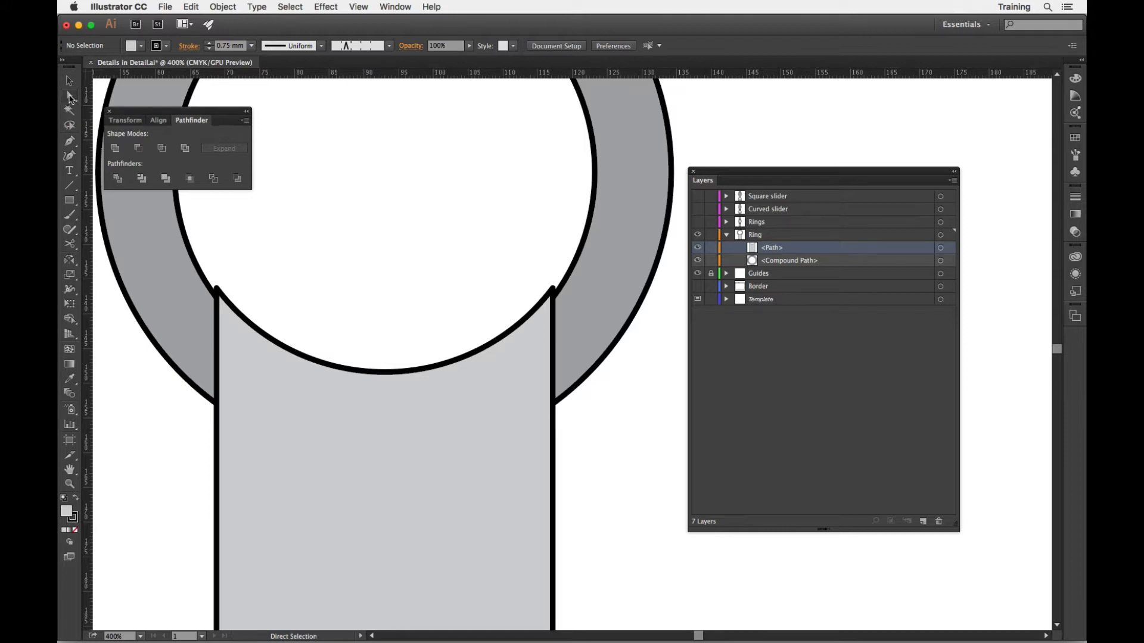
left_click(218, 291)
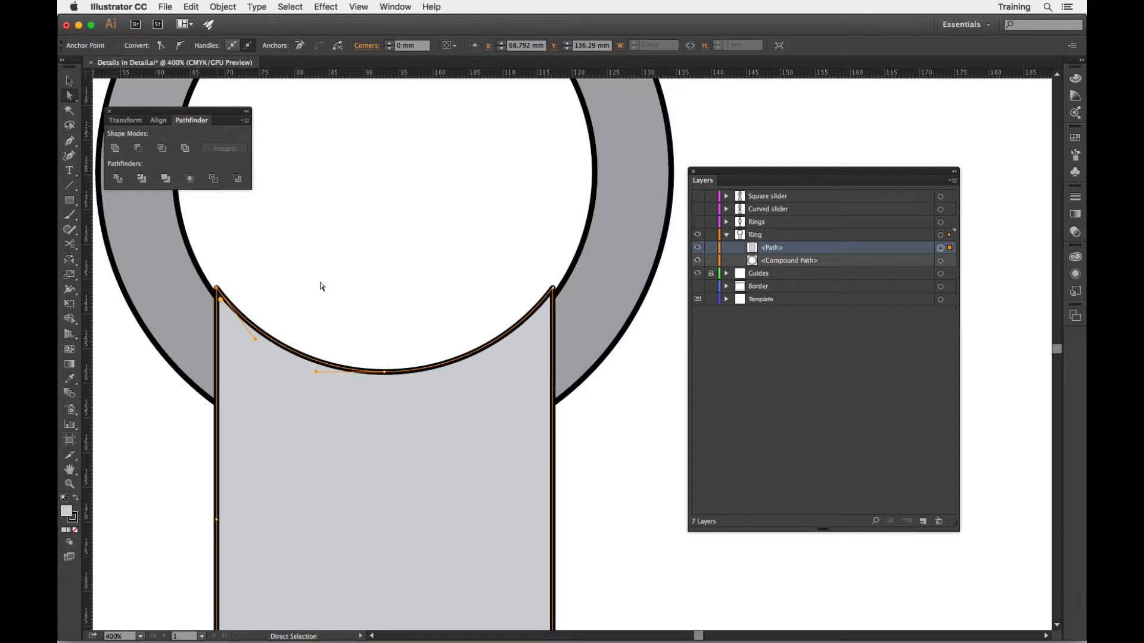
left_click(552, 288, "shift")
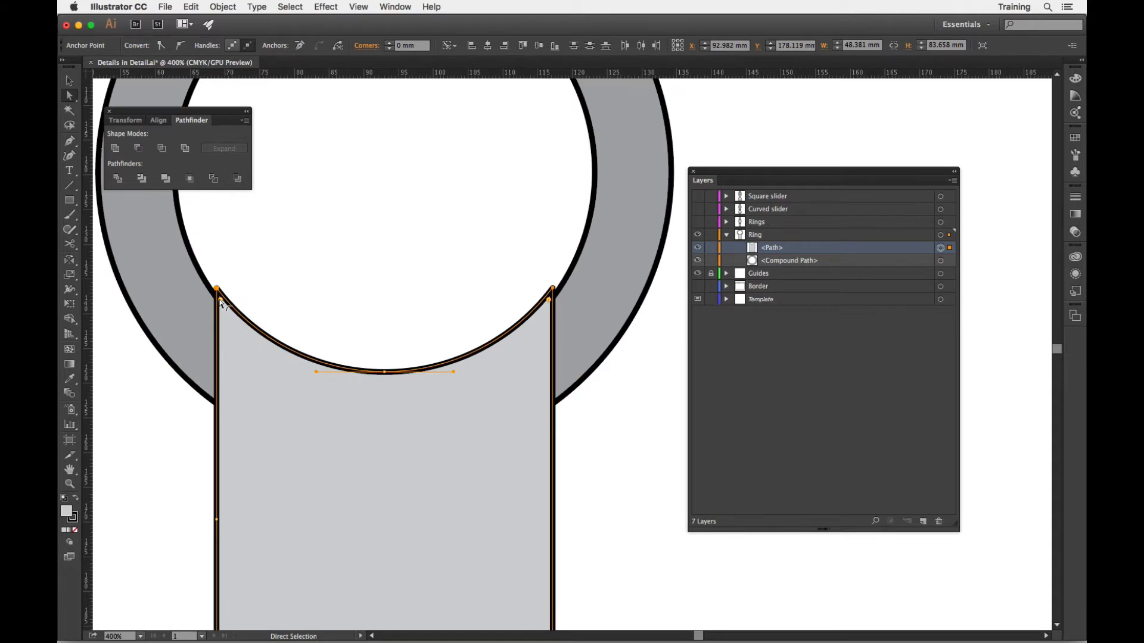
left_click_drag(220, 302, 221, 304)
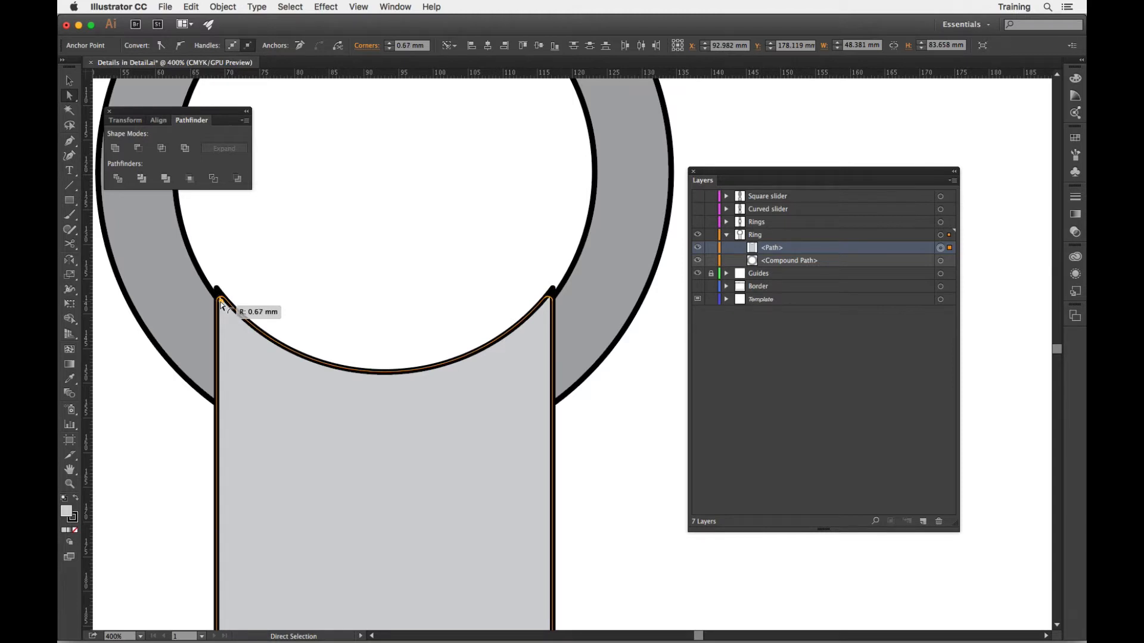
left_click_drag(221, 305, 226, 308)
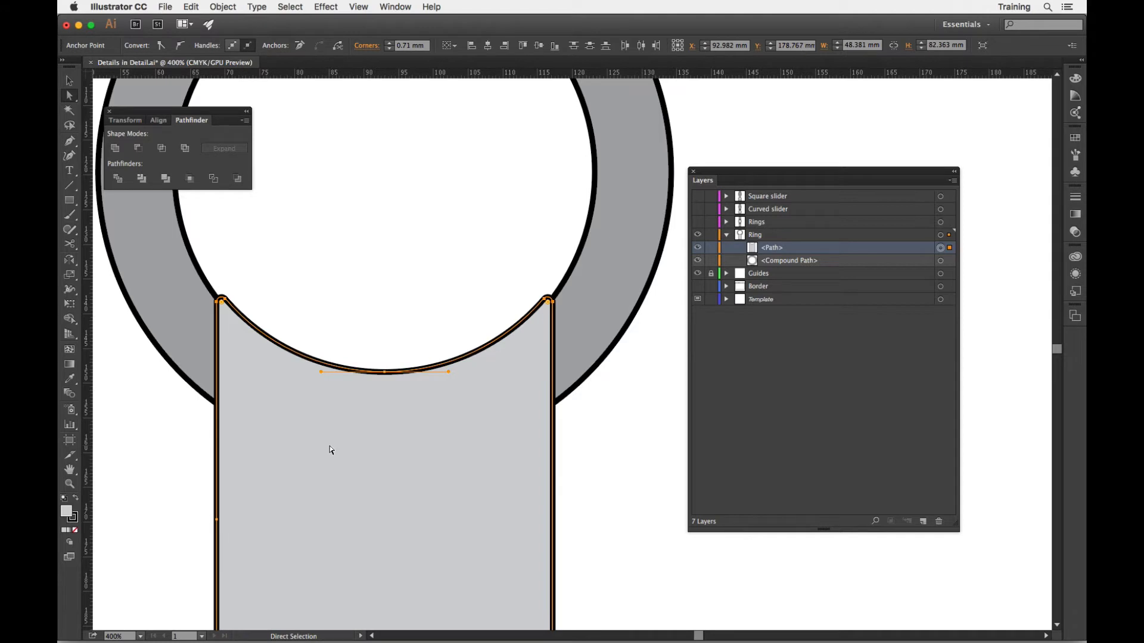
left_click(428, 279)
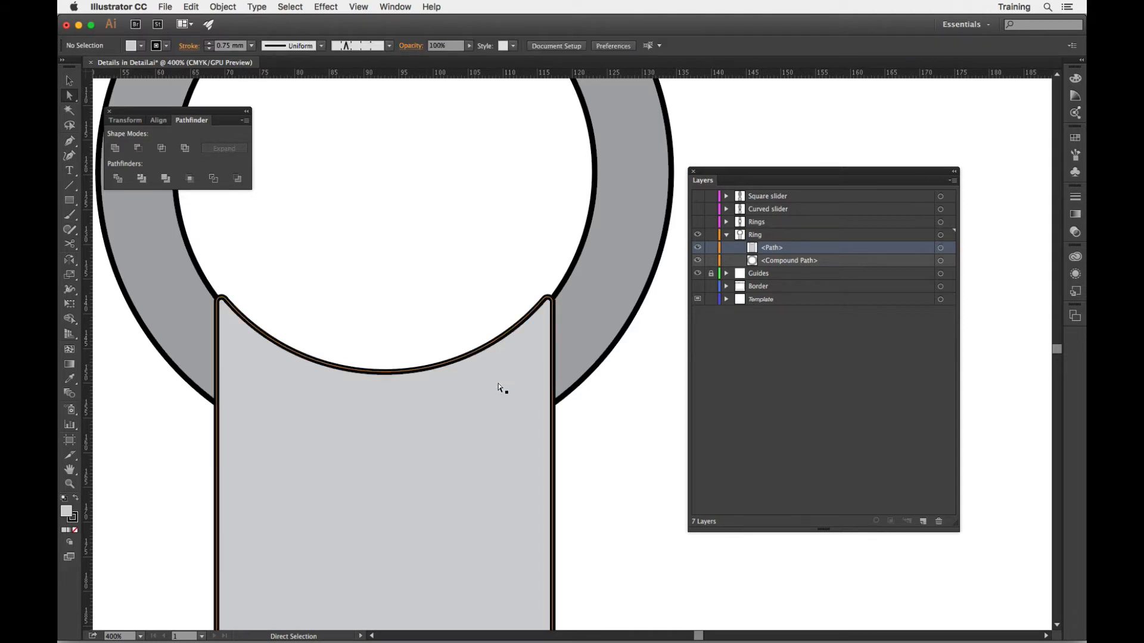
Nudge the rounded strip upward to about Y 178.06 mm, hide the selection edges and deselect it.
left_click(69, 80)
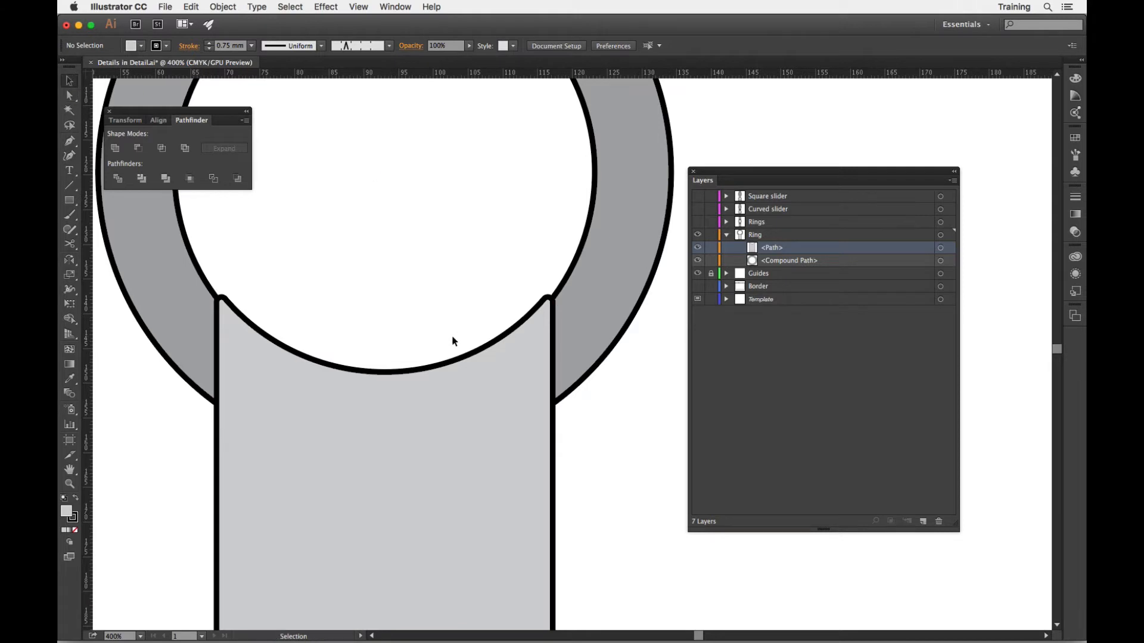
left_click(439, 378)
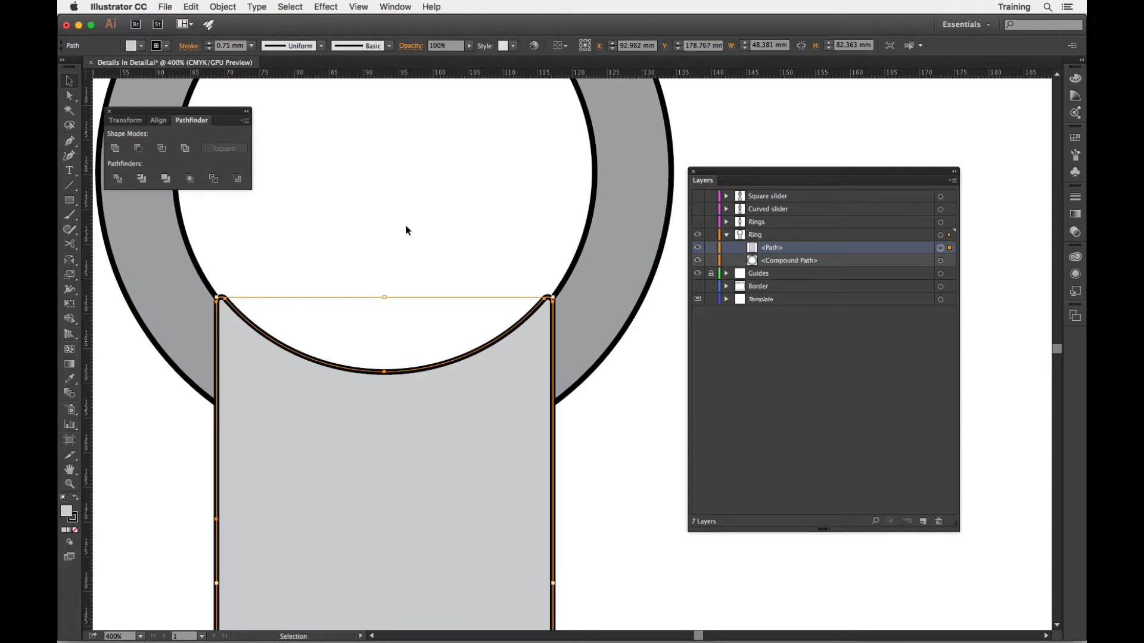
key("Up")
key("Up")
key("super+h")
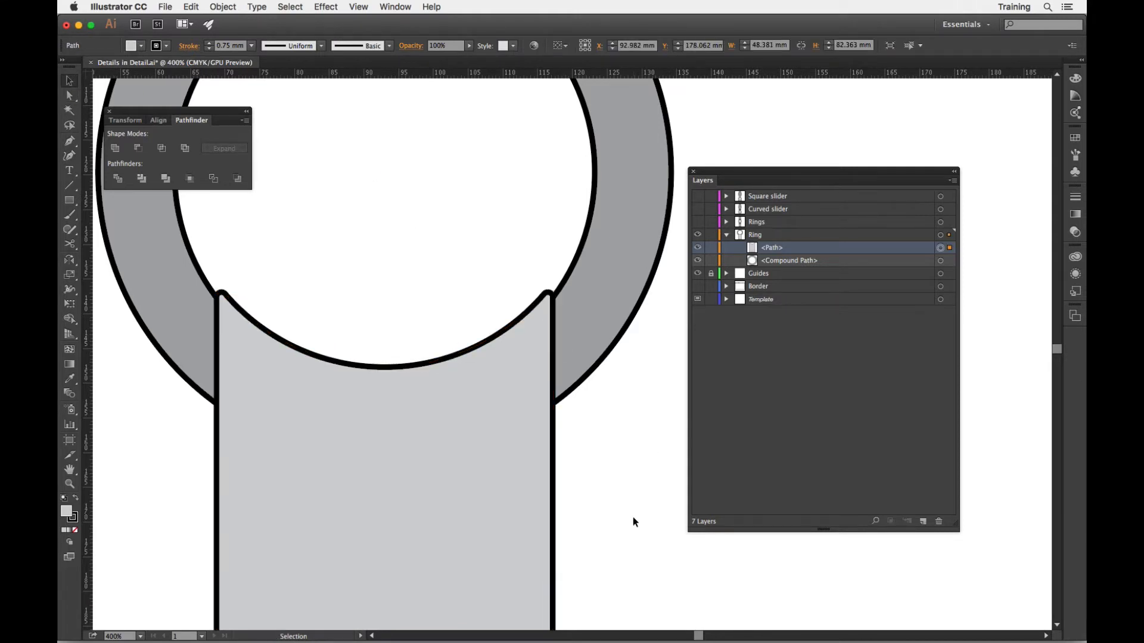
left_click(633, 522)
Reselect the strip and nudge it slightly further upward to about Y 177.71 mm.
key("a")
key("super+minus")
key("super+minus")
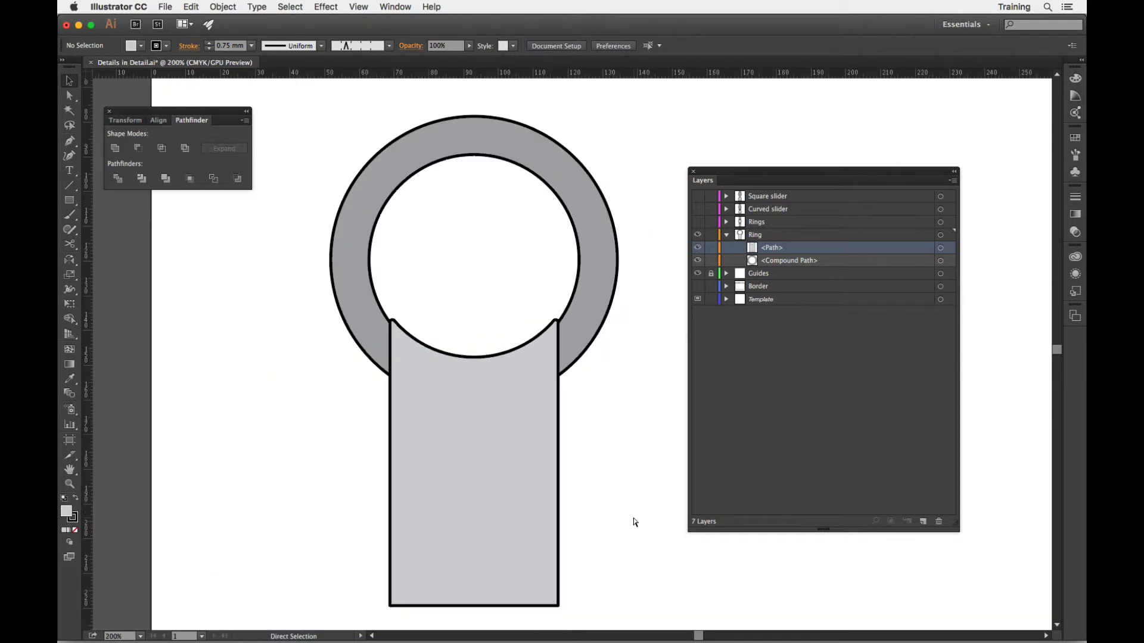
key("v")
scroll(476, 417, "right", 5)
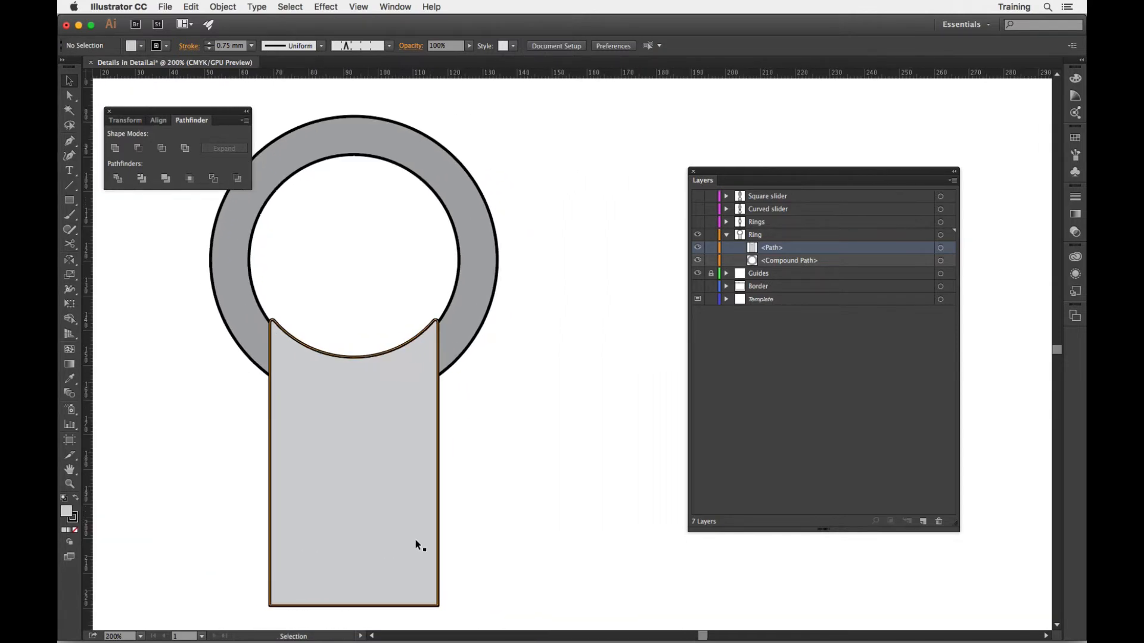
left_click(409, 546)
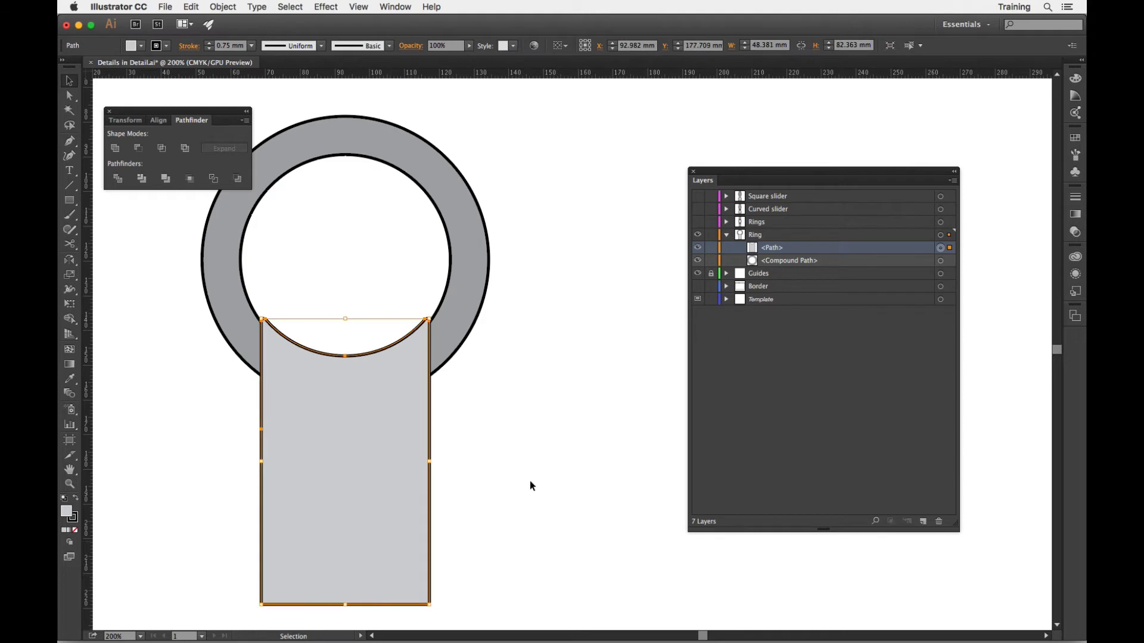
Deselect the strip and examine how its curved edge and rounded corners meet the ring.
left_click(523, 500)
scroll(517, 516, "left", 2)
scroll(517, 515, "left", 3)
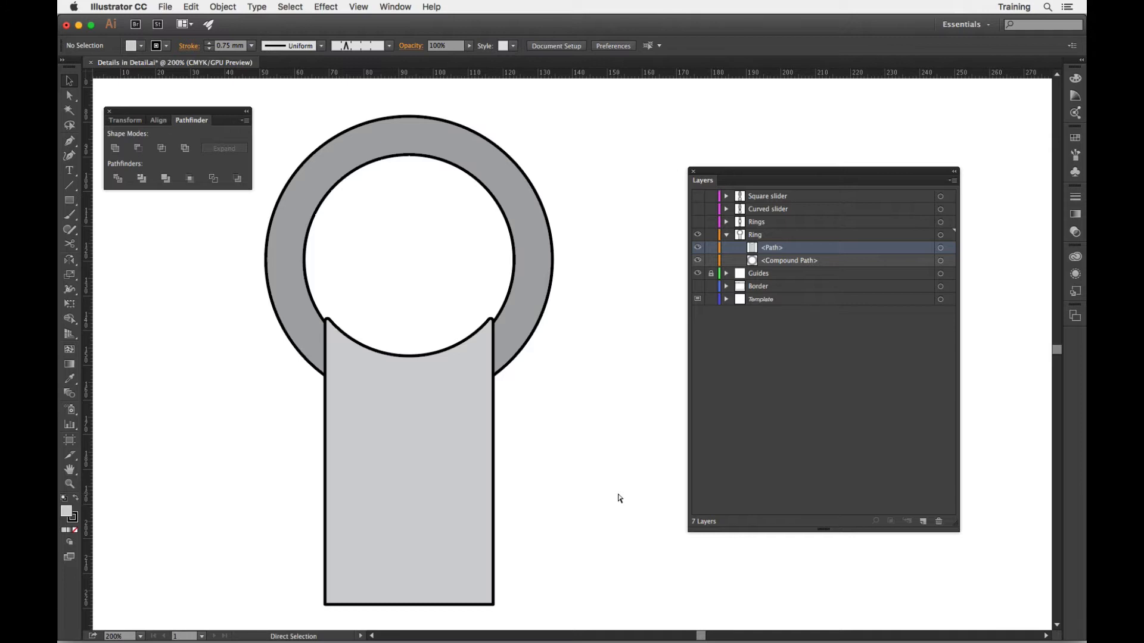
key("super+minus")
scroll(617, 498, "up", 1)
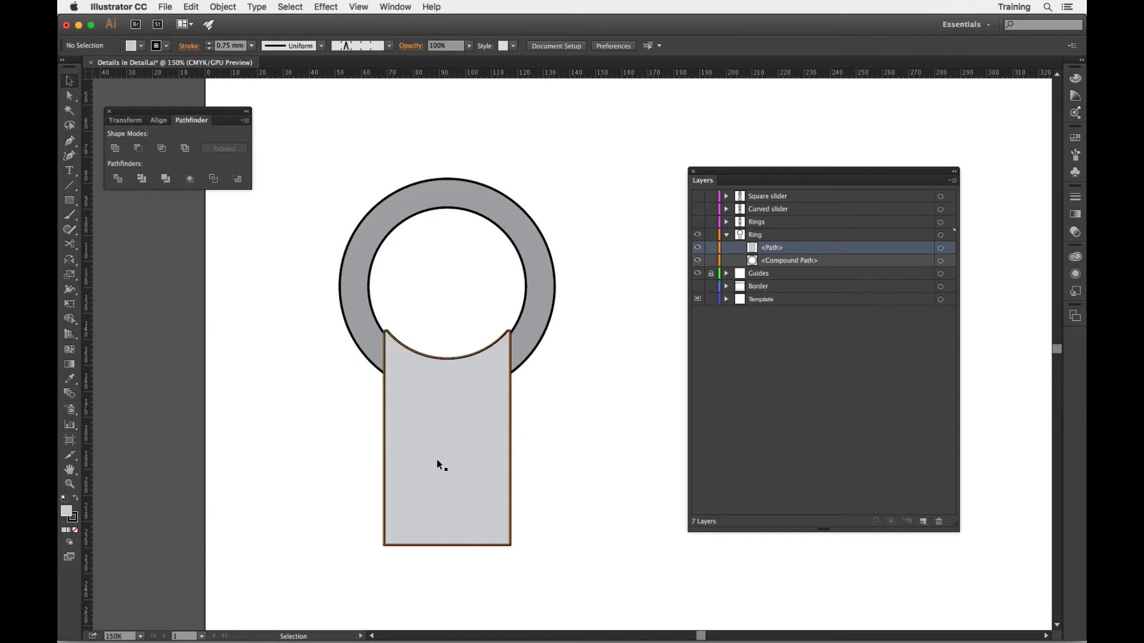
key("super+equal")
key("super+equal")
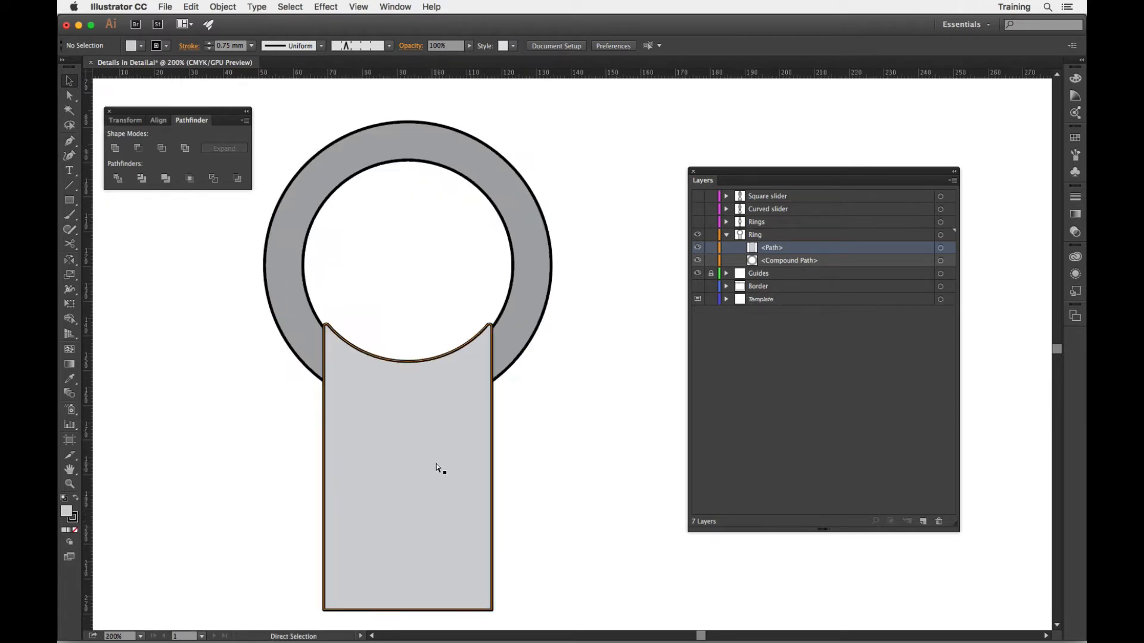
left_click_drag(386, 490, 488, 373)
key("super+minus")
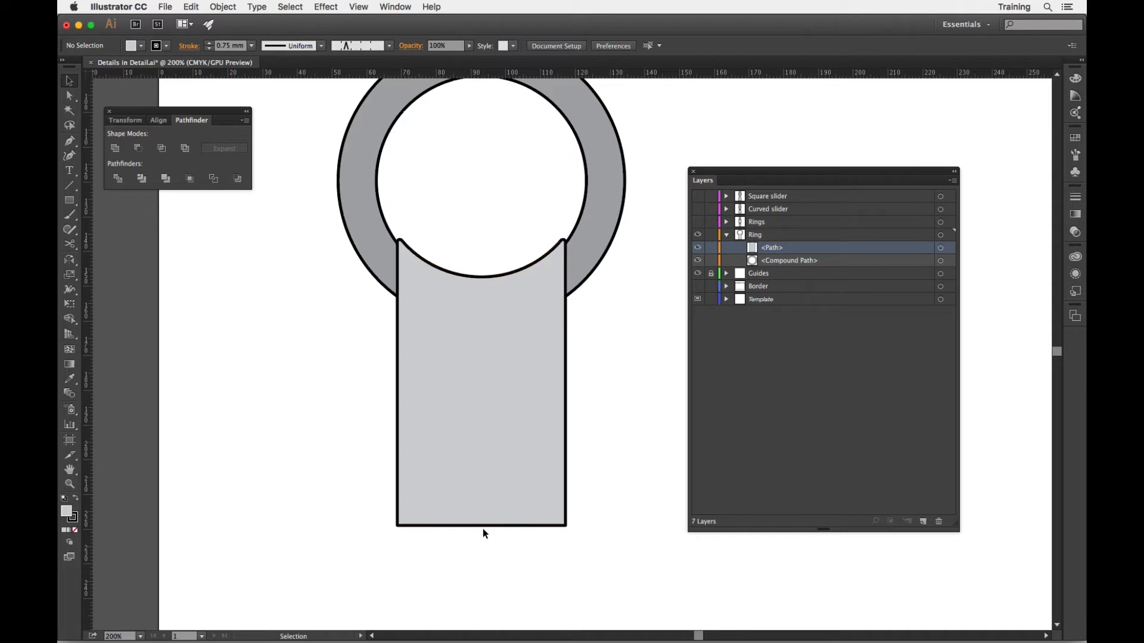
Copy the strip, paste the duplicate directly in front of it, and deselect.
left_click(485, 396)
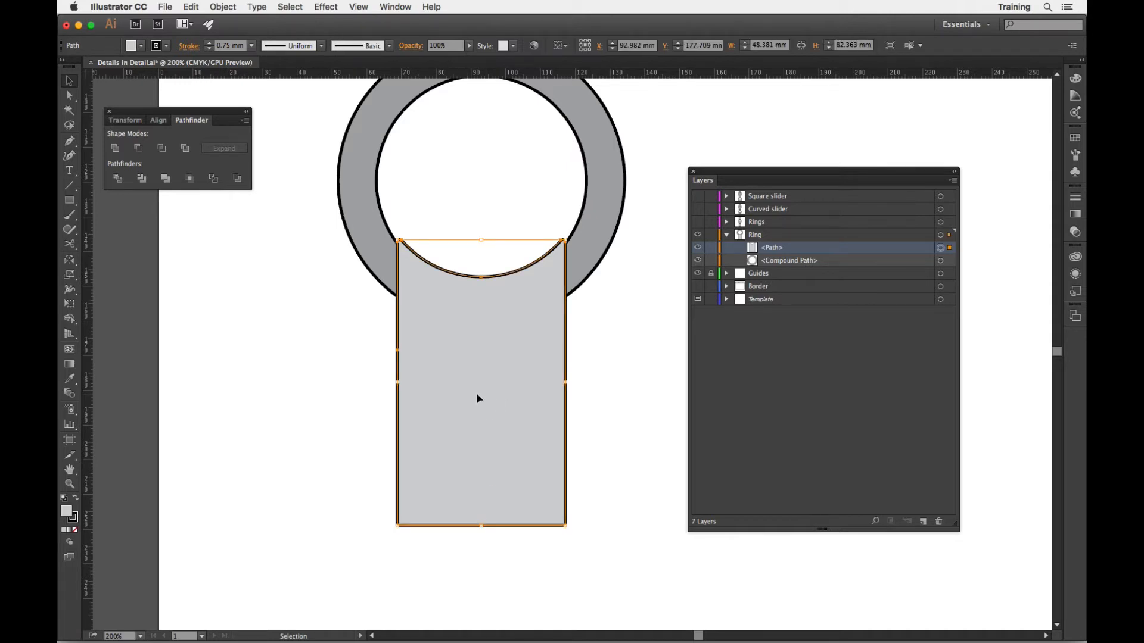
left_click(190, 6)
left_click(209, 67)
left_click(191, 6)
left_click(215, 88)
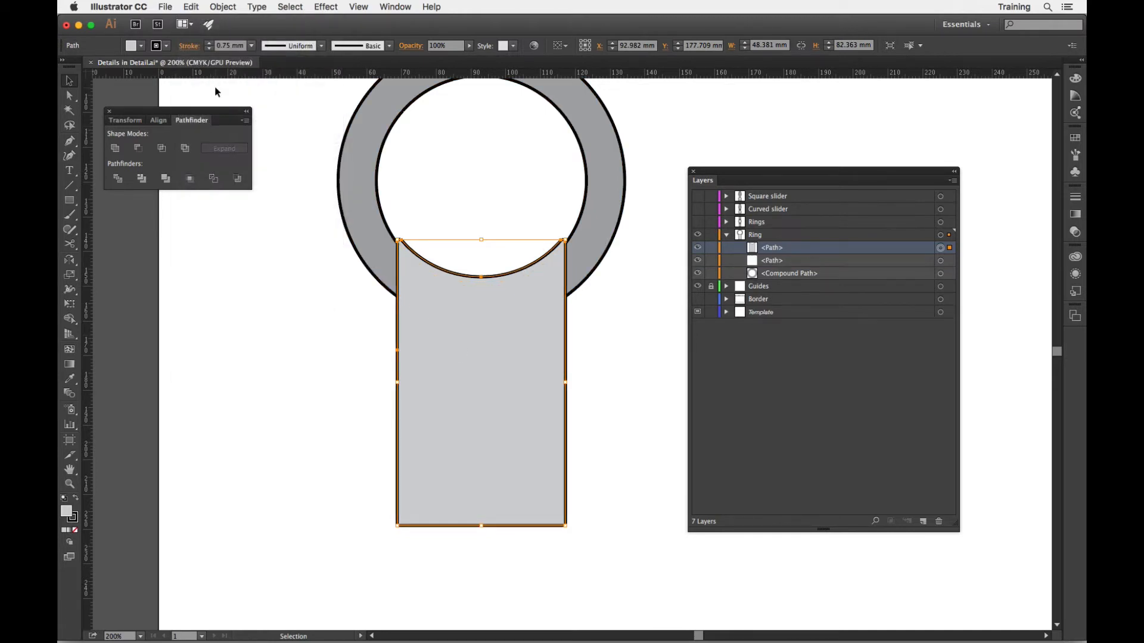
left_click(351, 305)
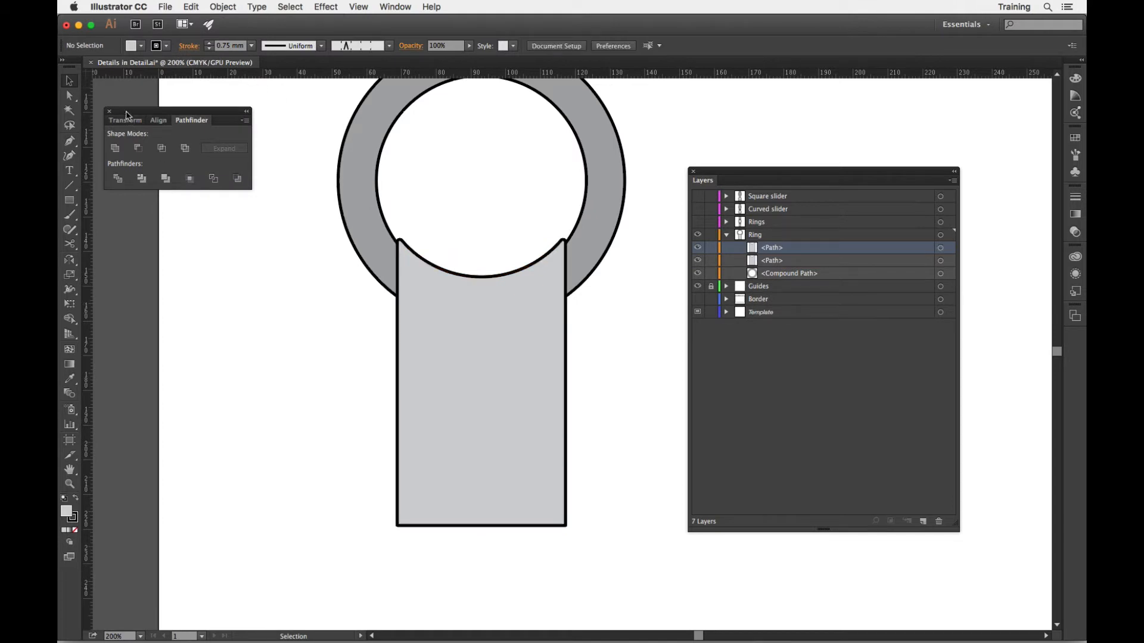
Raise only the bottom edge of the front strip copy so the copy is about 53.27 mm tall, then deselect it.
left_click(70, 96)
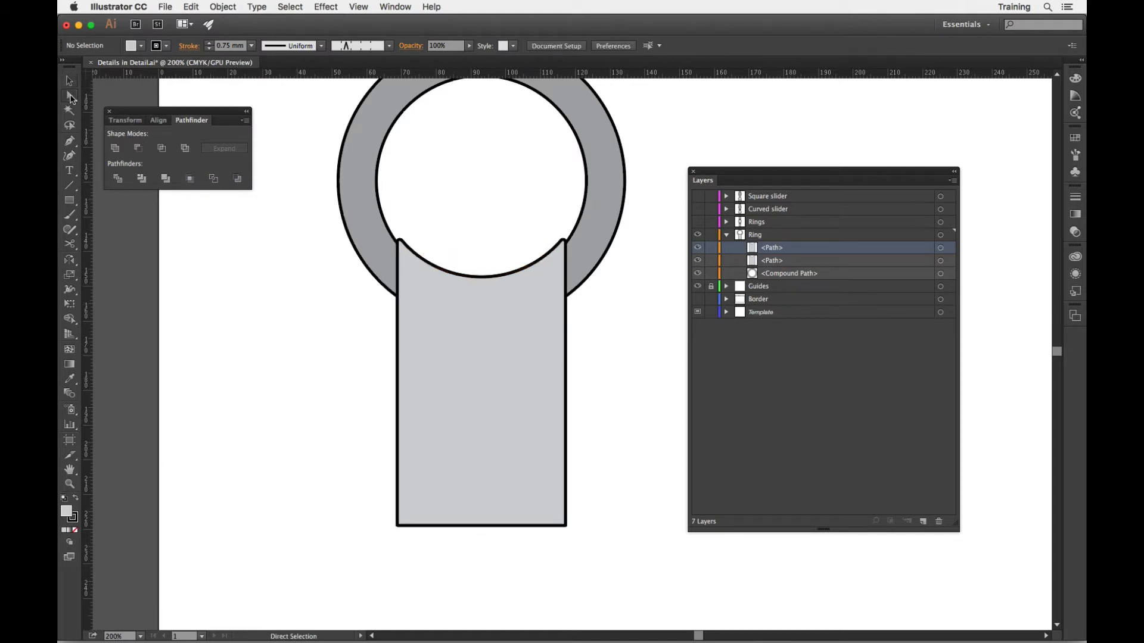
left_click(481, 526)
left_click_drag(482, 529, 484, 424)
scroll(654, 458, "up", 2)
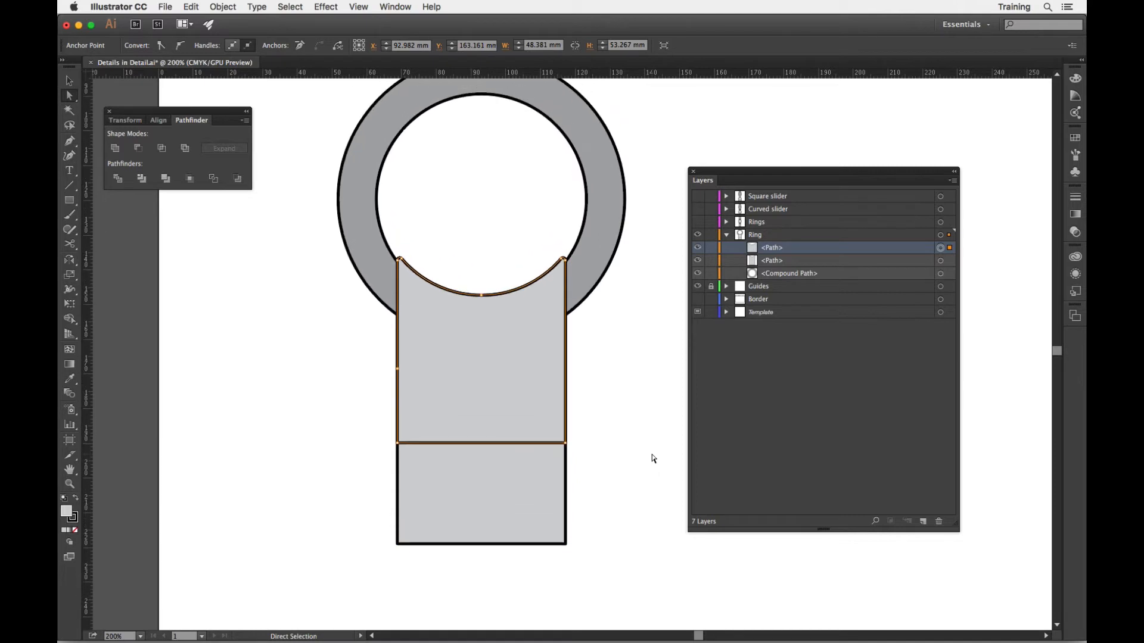
left_click(634, 419)
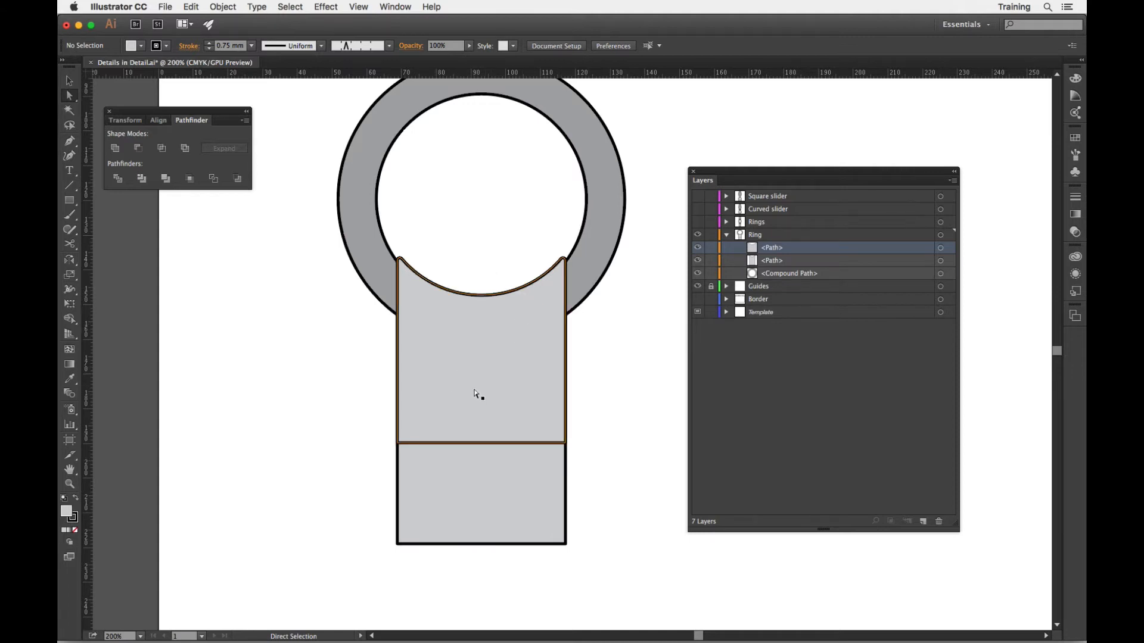
scroll(477, 394, "up", 1)
key("v")
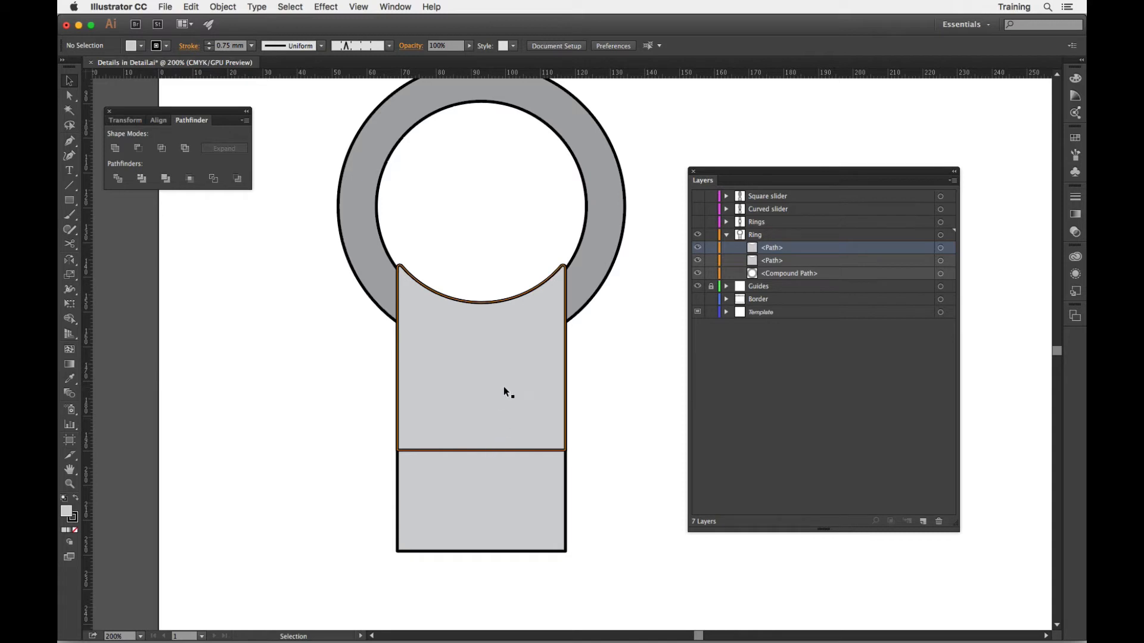
left_click_drag(498, 374, 371, 365)
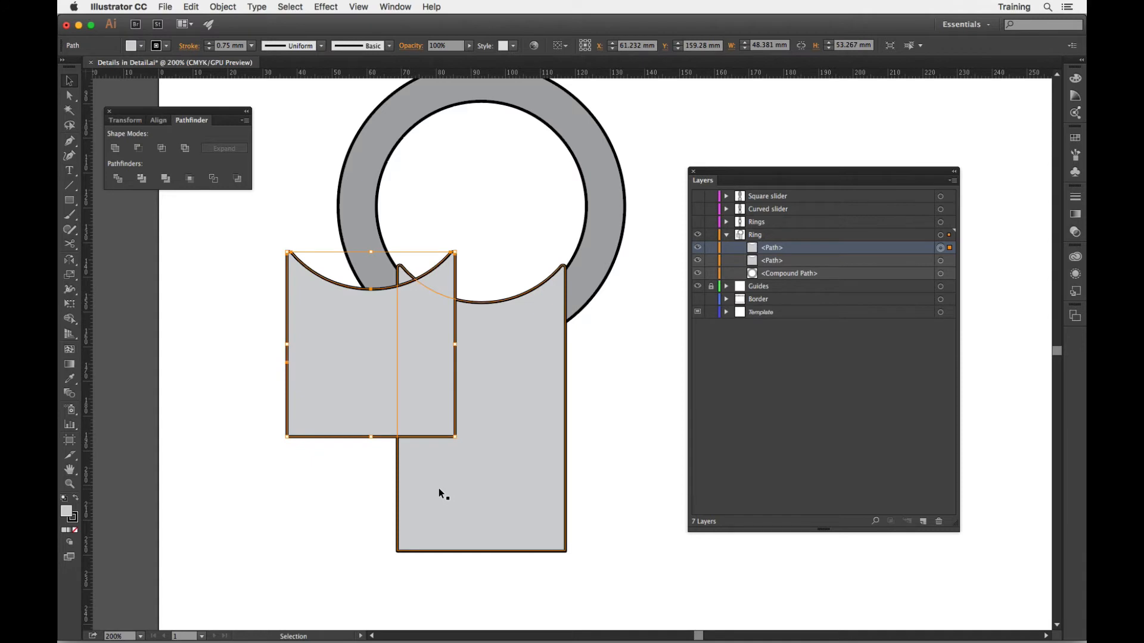
key("super+z")
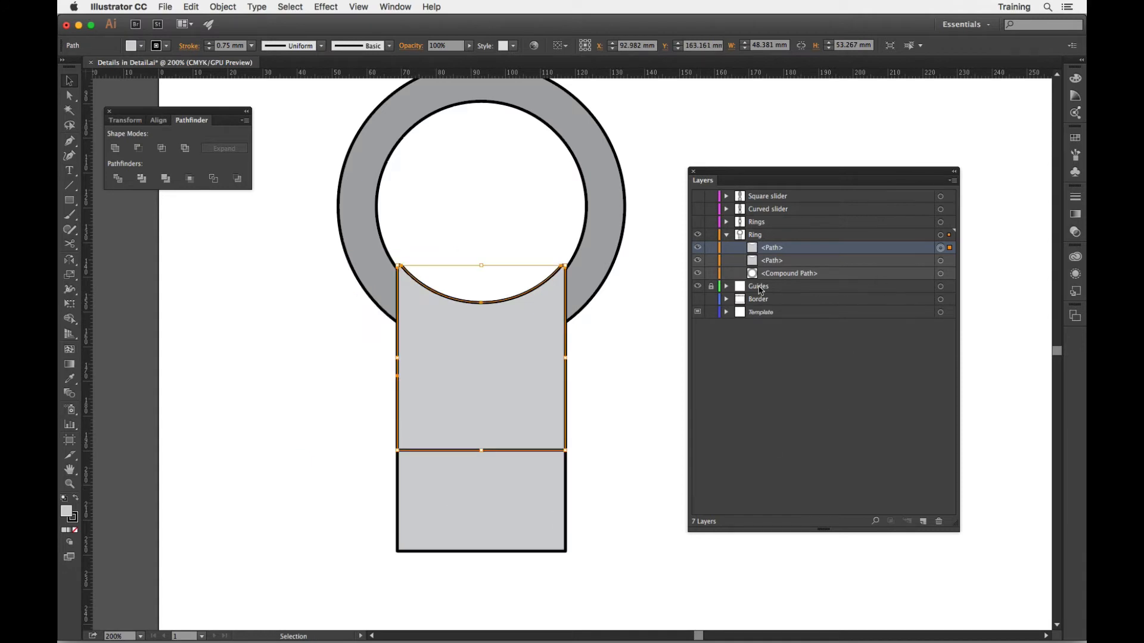
Hide the full-length strip behind the shortened one, keeping the ring visible, and clear the selection.
left_click(698, 273)
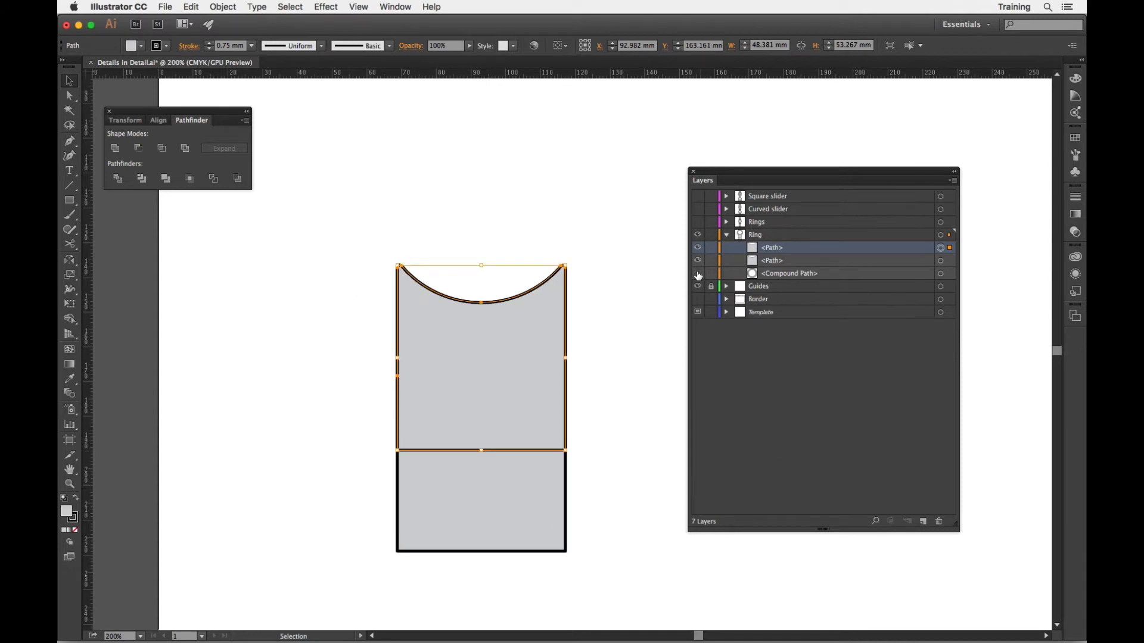
left_click(697, 274)
left_click(698, 260)
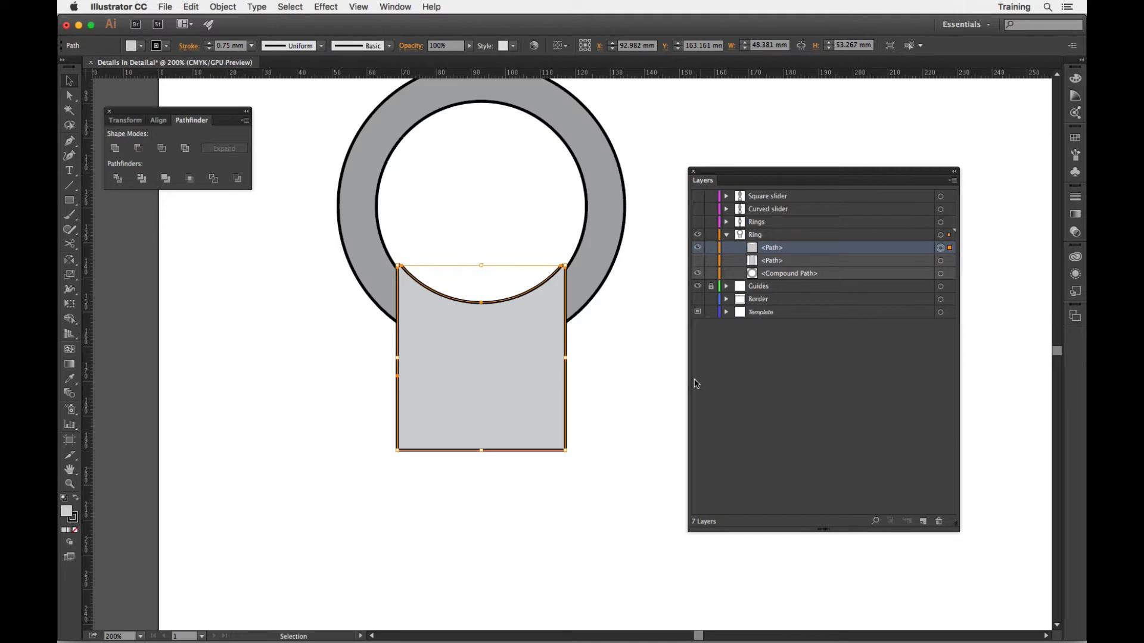
left_click(625, 375)
Paste a copy of the short strip in front of it and scale the copy about its centre to about 39.91 by 43.95 mm.
left_click(485, 368)
left_click(191, 6)
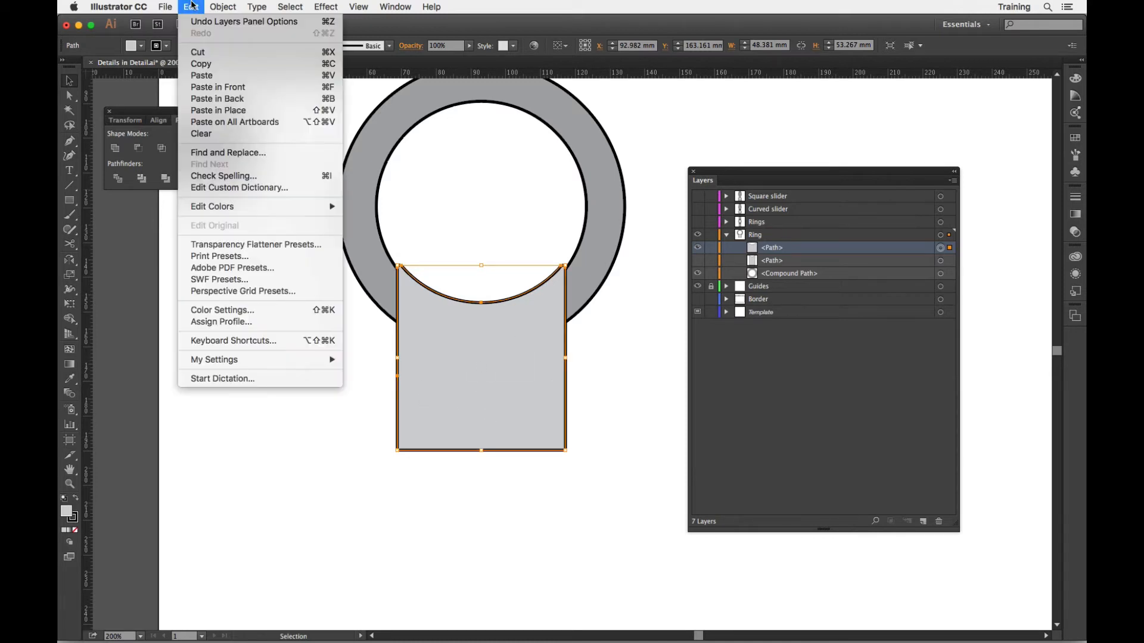
left_click(201, 64)
left_click(192, 6)
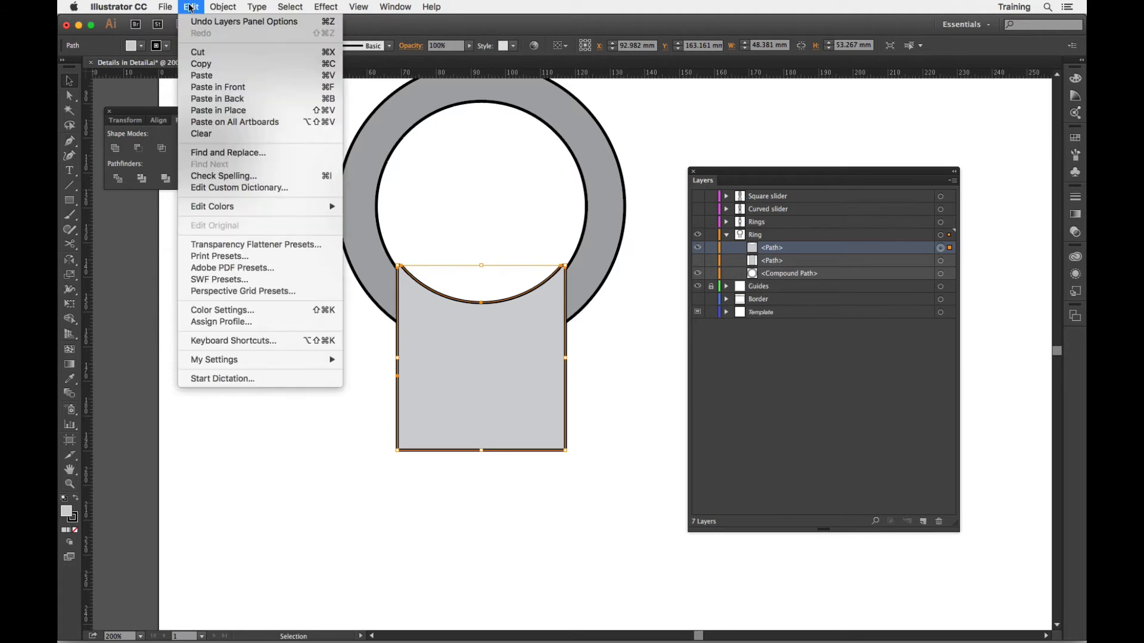
left_click(219, 87)
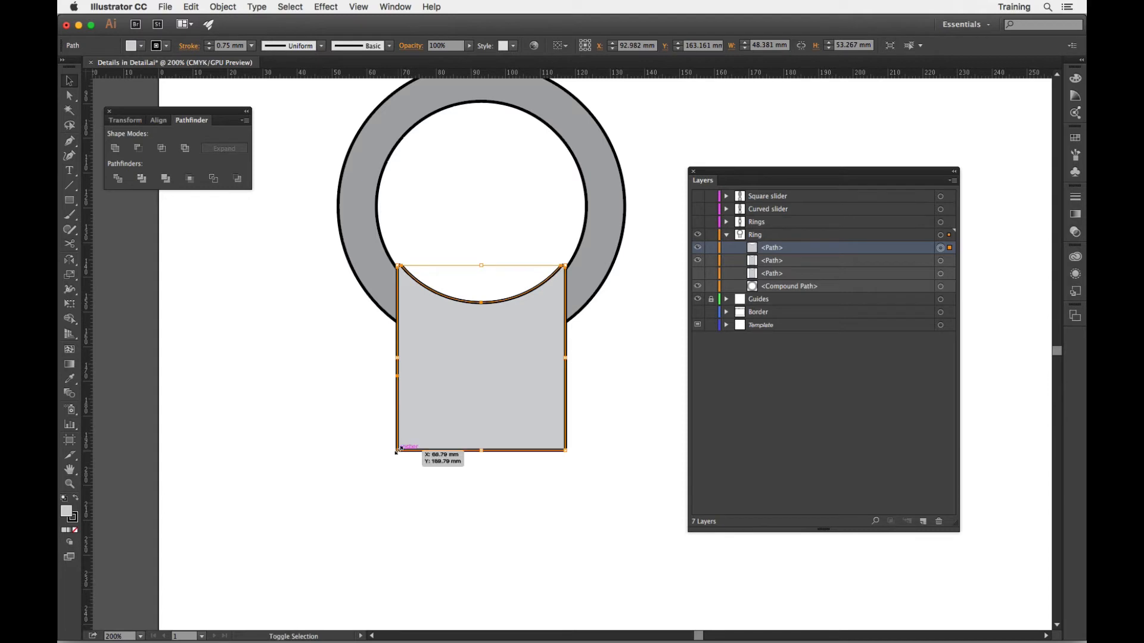
left_click_drag(398, 451, 414, 436)
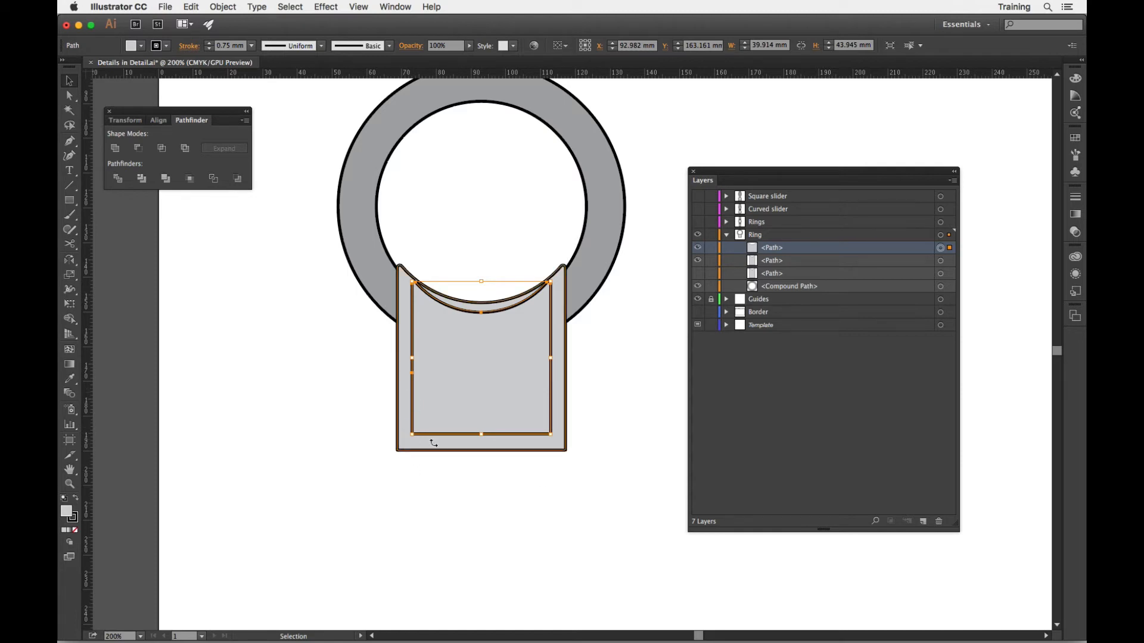
left_click(629, 416)
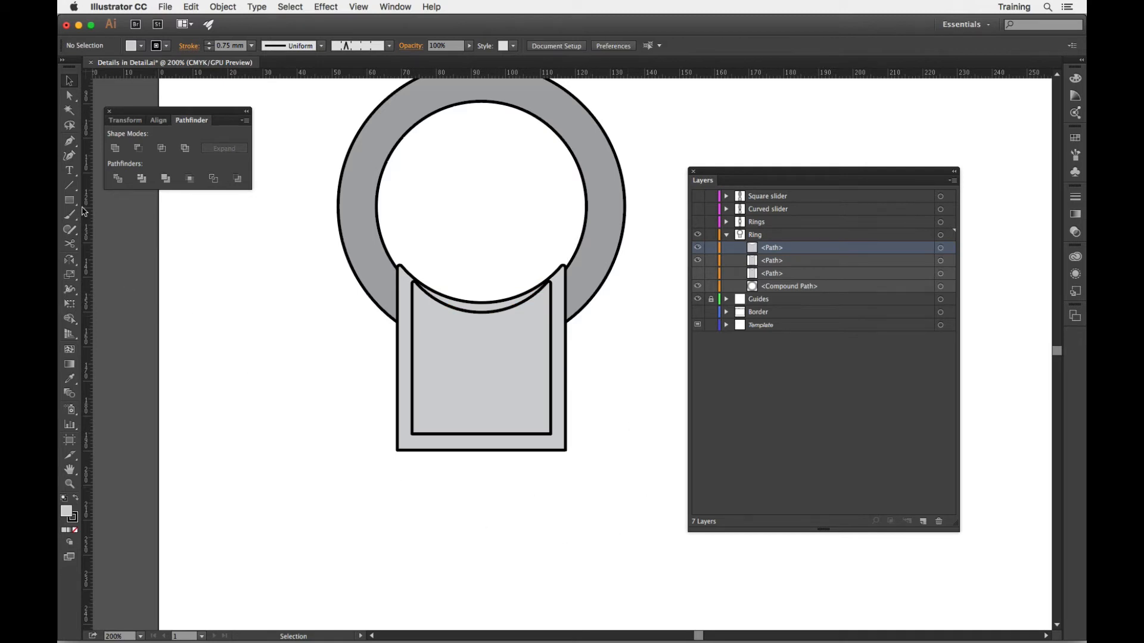
Draw a horizontal line about 65.26 mm long across the middle of the inset shape and hide the larger short strip behind it.
left_click(69, 185)
left_click_drag(370, 361, 597, 357)
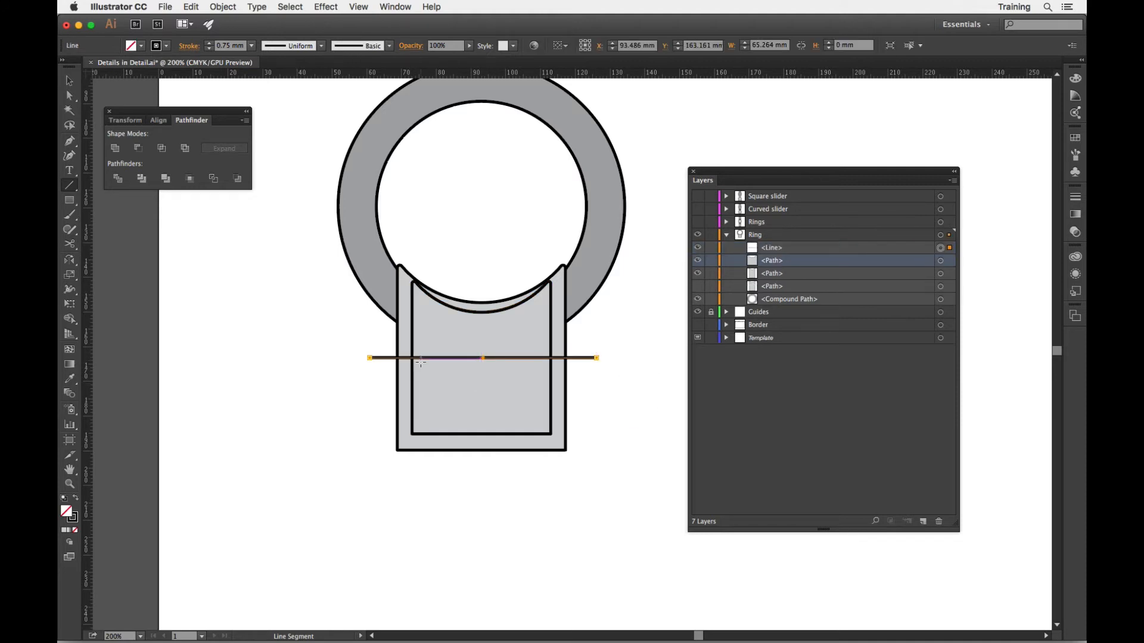
left_click(69, 81)
left_click(426, 445)
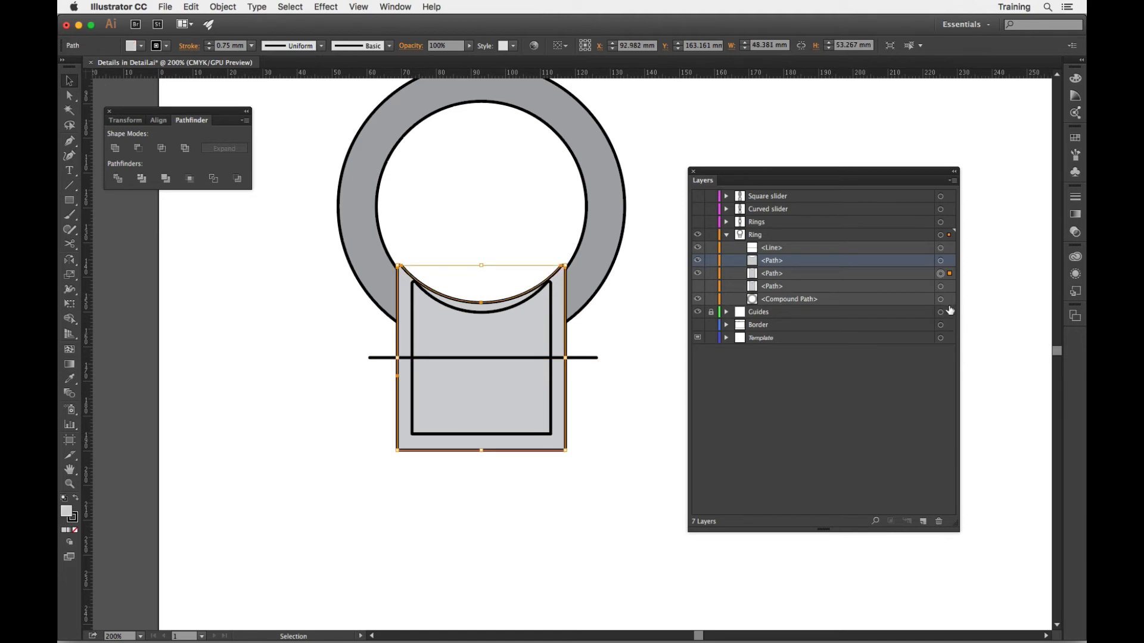
left_click(698, 274)
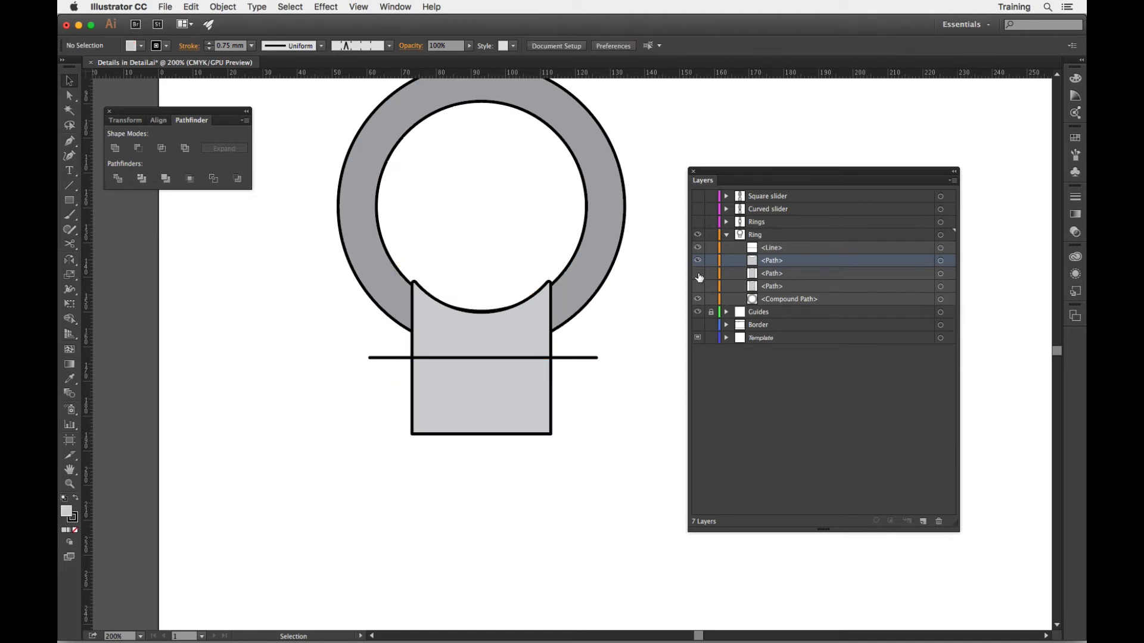
Split the inset shape along the horizontal line with Divide Objects Below and delete its curved upper piece.
left_click(570, 356)
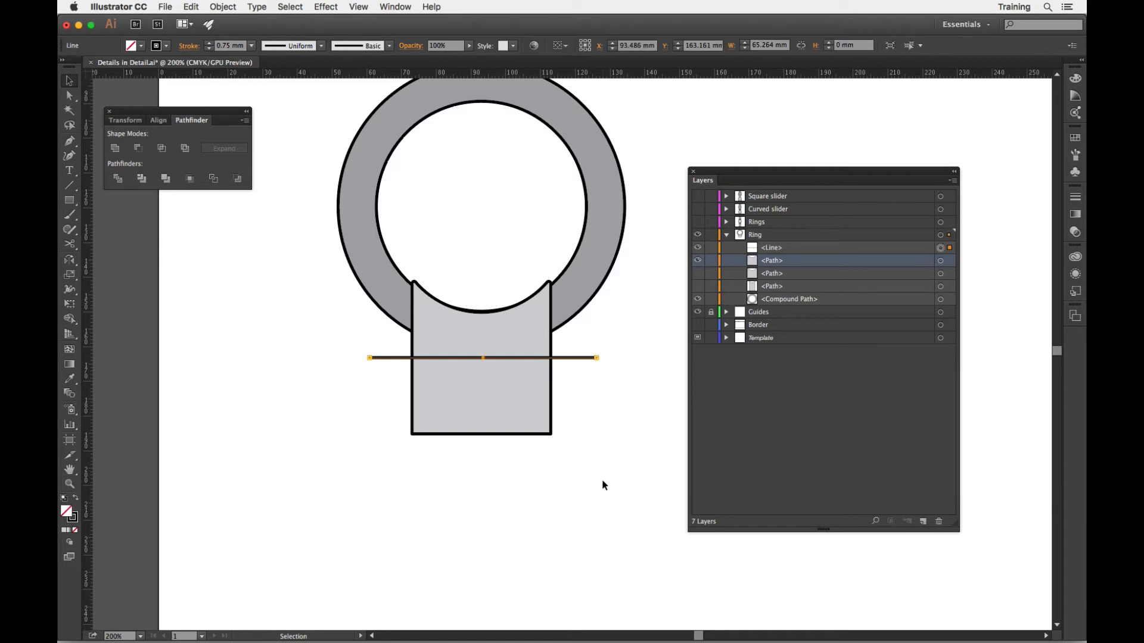
left_click(223, 7)
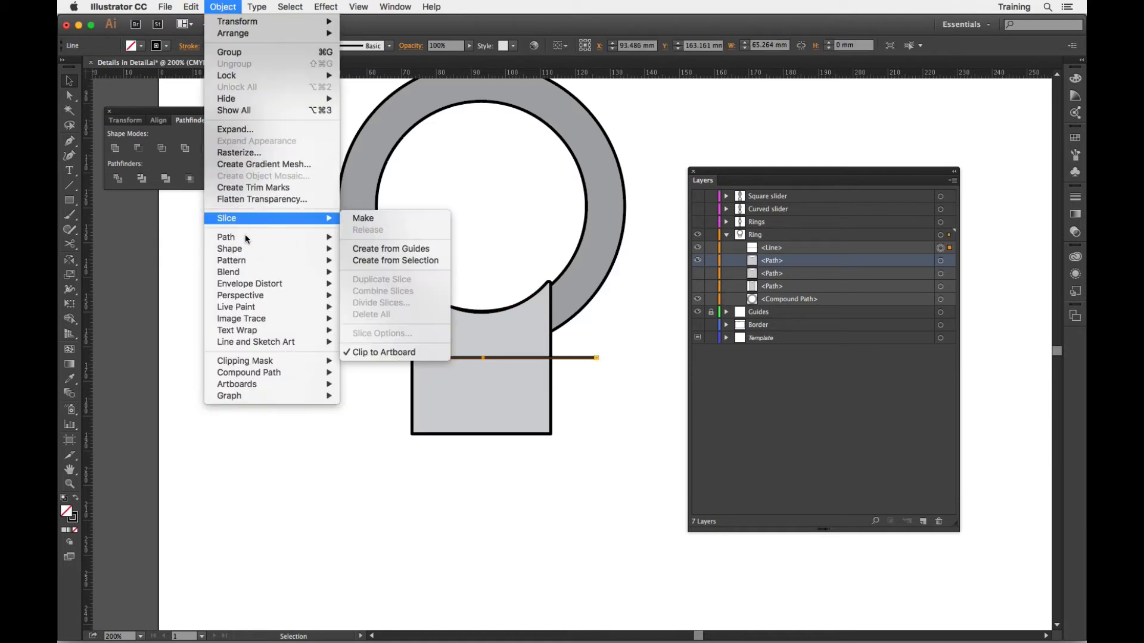
mouse_move(239, 238)
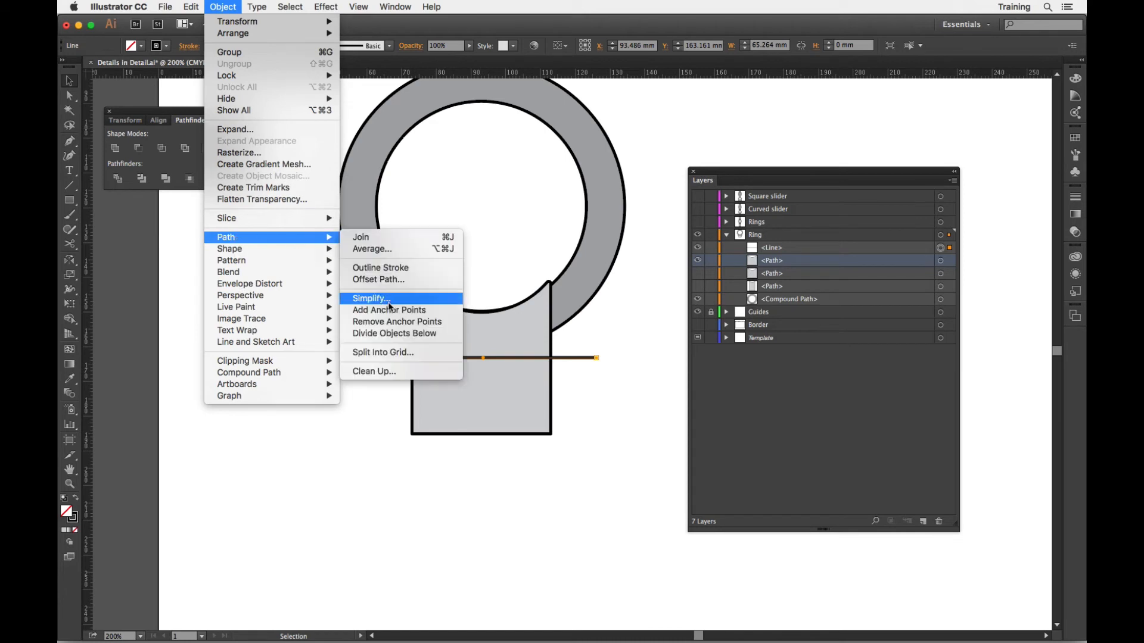
left_click(381, 333)
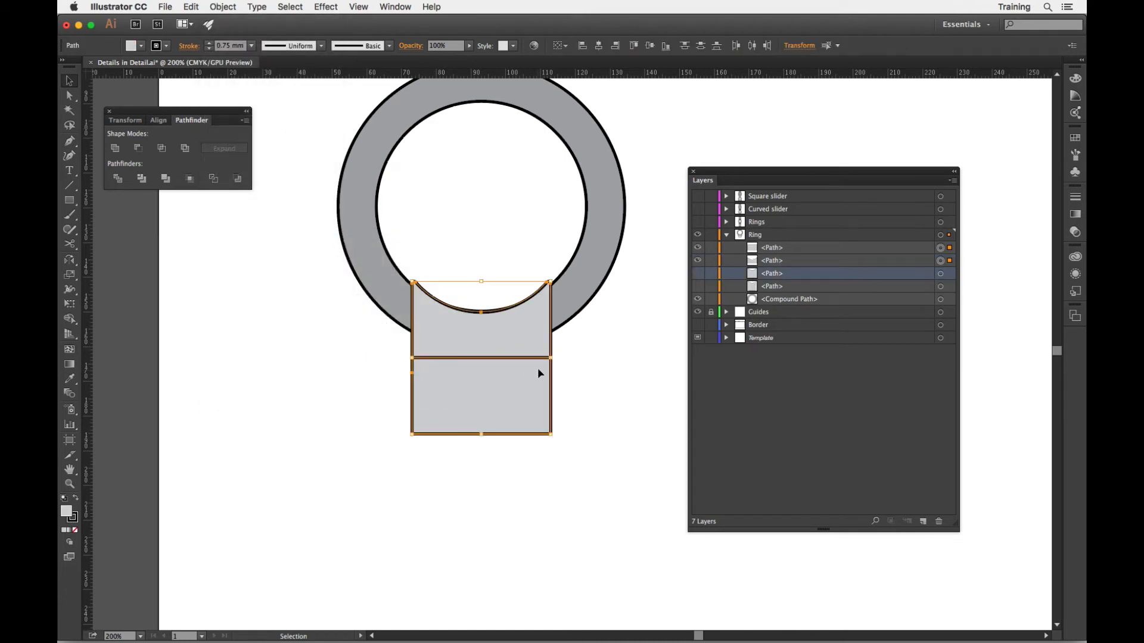
left_click(621, 364)
left_click(544, 334)
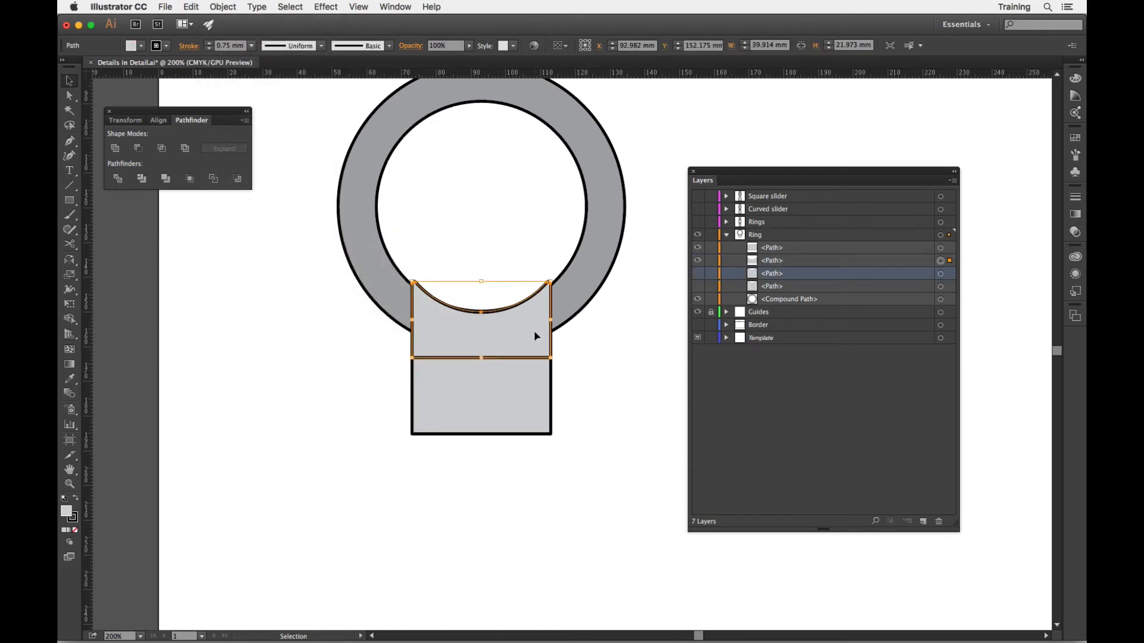
key("Delete")
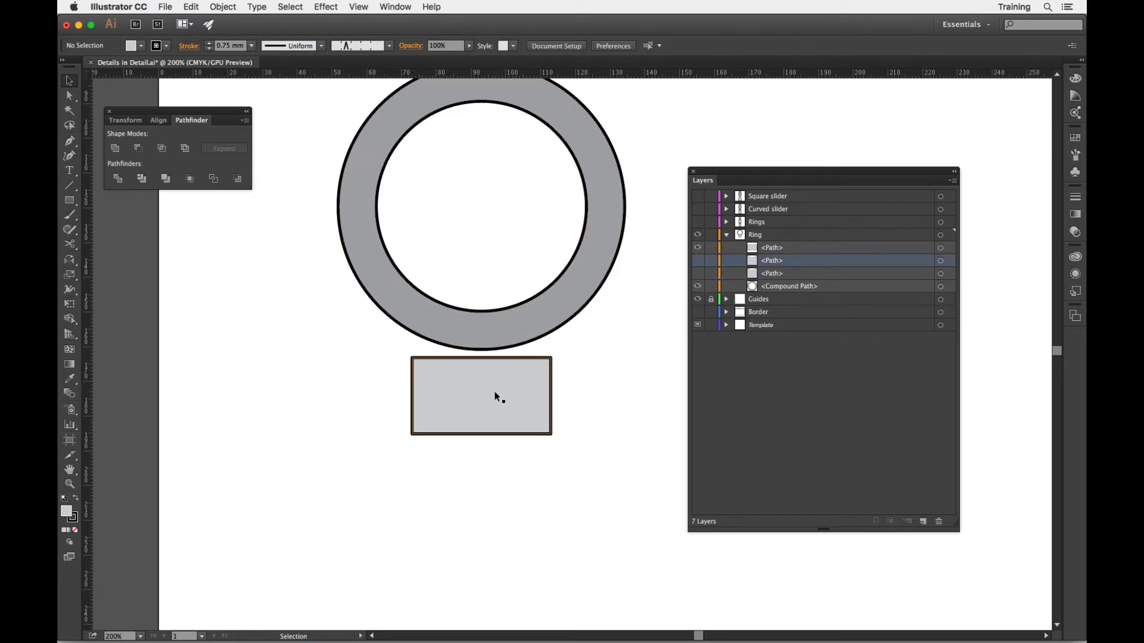
Apply the unfilled graphic style with a dashed 0.35 mm stroke to the remaining rectangle.
left_click(495, 392)
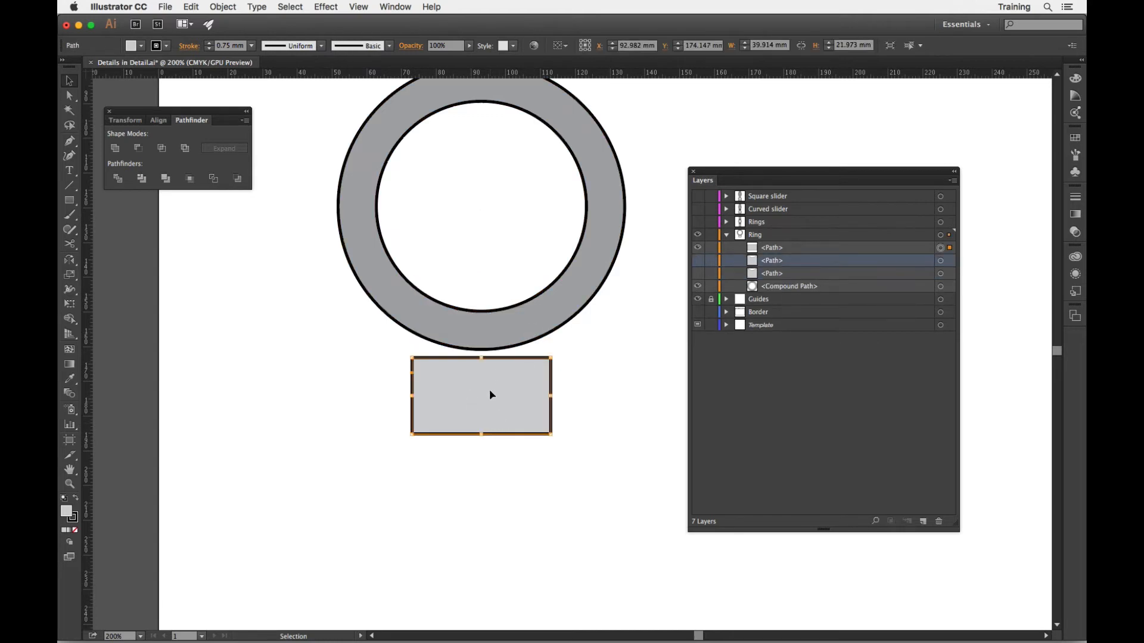
left_click(1075, 292)
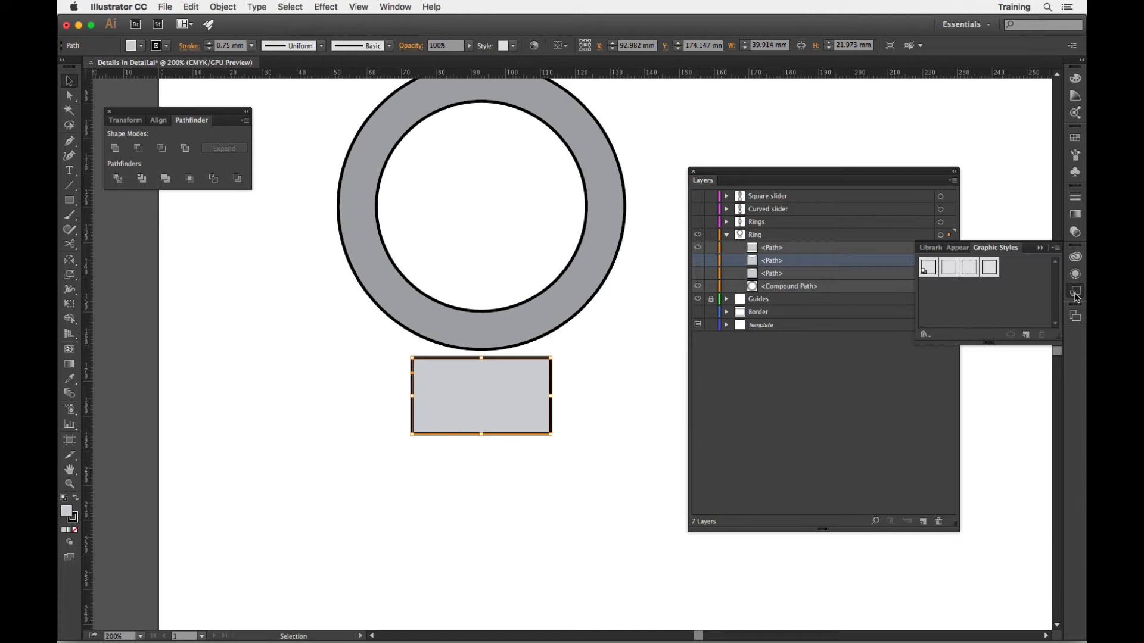
left_click(968, 268)
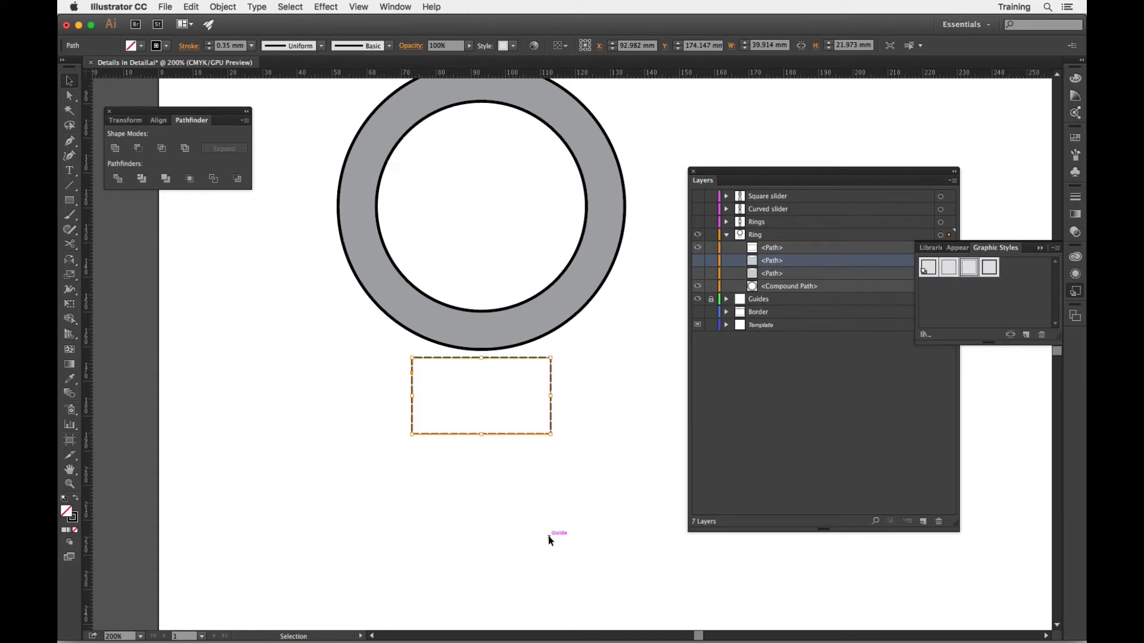
left_click(539, 549)
left_click(502, 434)
Show both hidden strips again behind the dashed stitching rectangle and deselect everything.
left_click(697, 262)
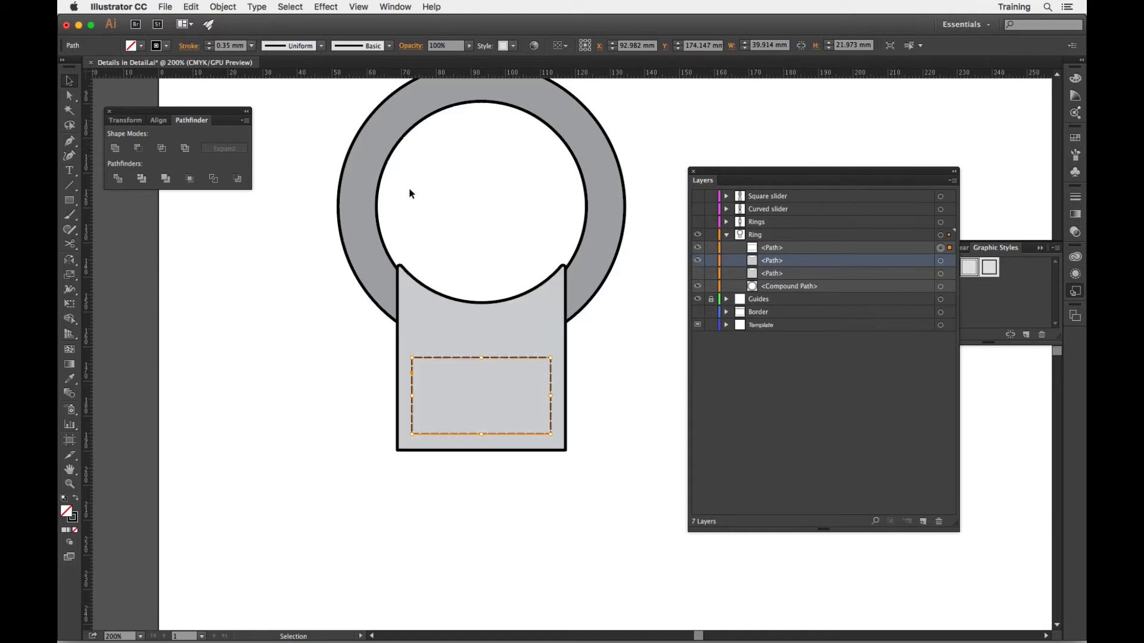
left_click(698, 274)
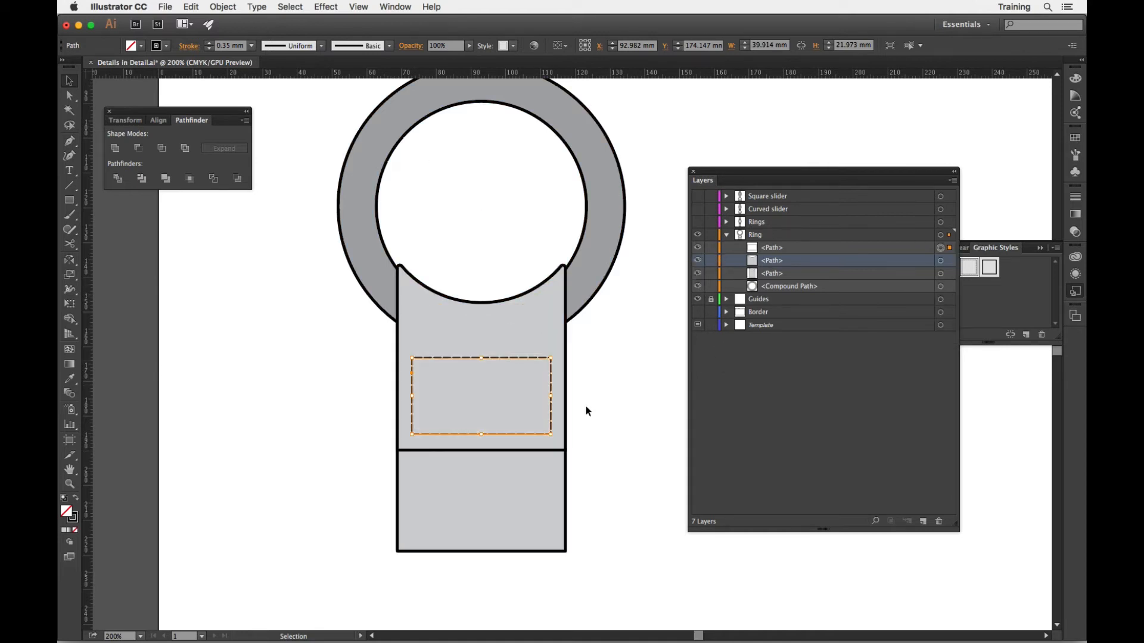
left_click(609, 415)
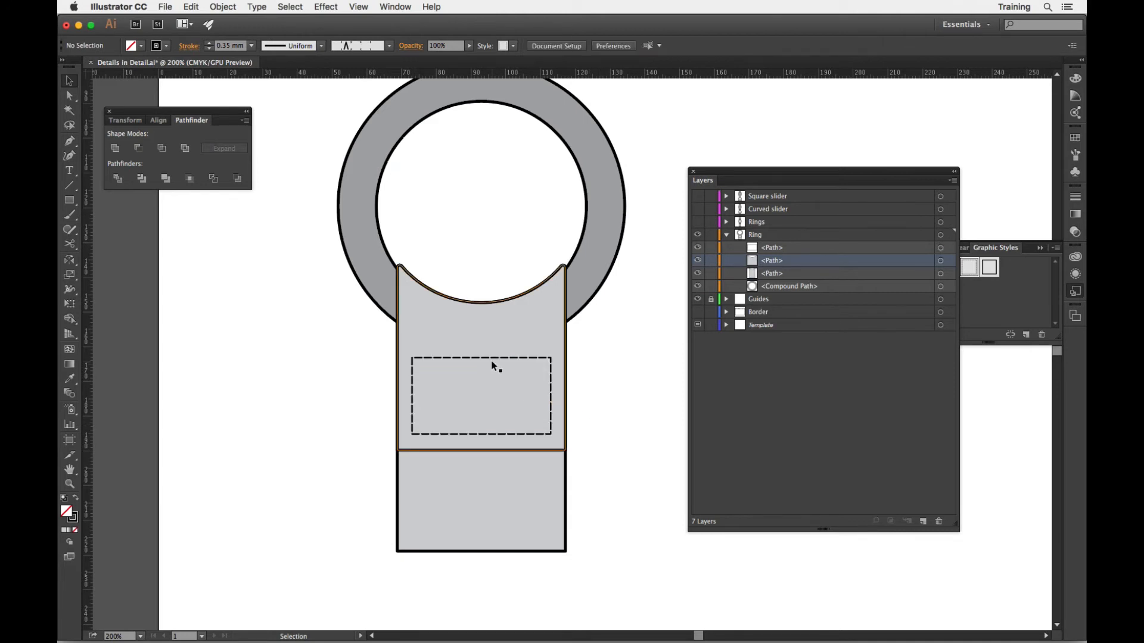
Draw two crossing dashed diagonals between opposite corners of the stitching rectangle, each spanning about 39.91 by 21.97 mm, and deselect.
left_click(491, 360)
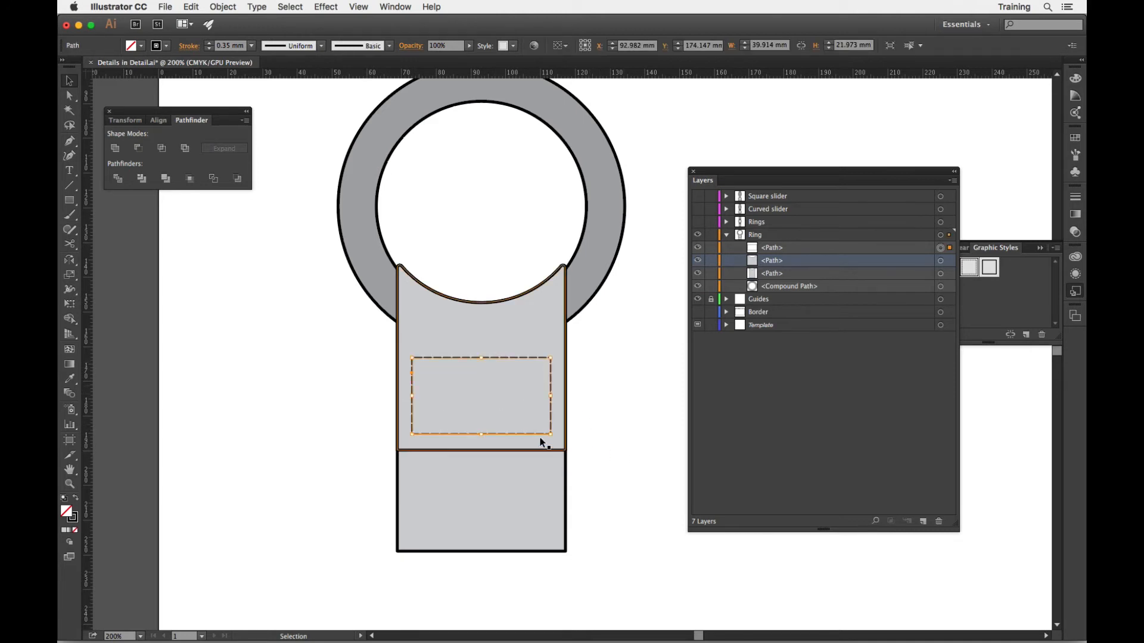
left_click(70, 186)
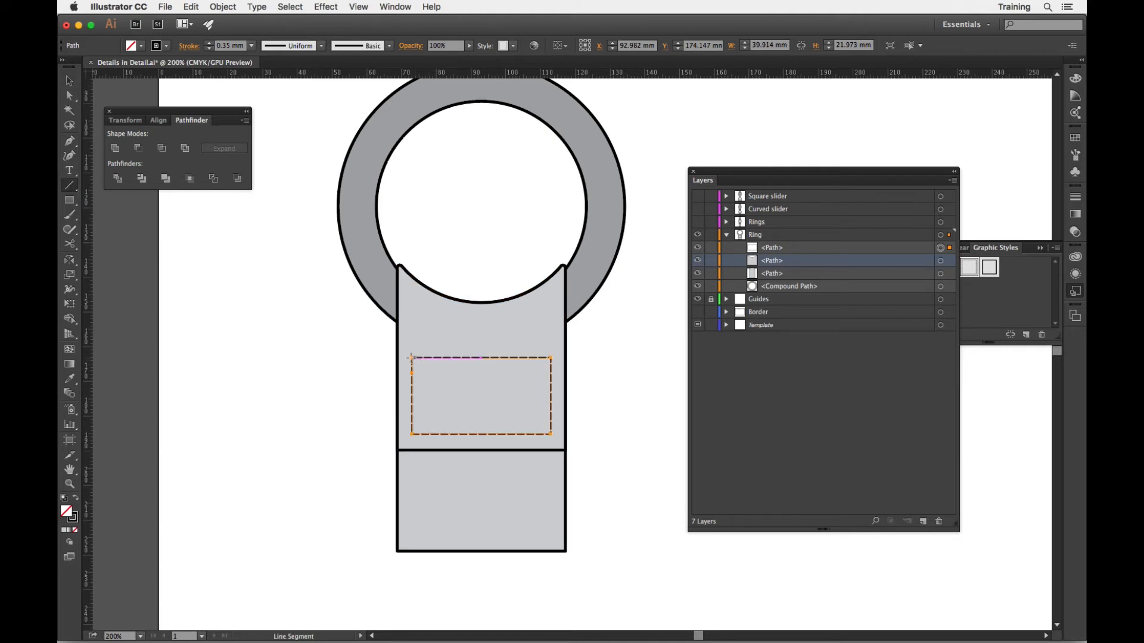
left_click_drag(411, 358, 550, 434)
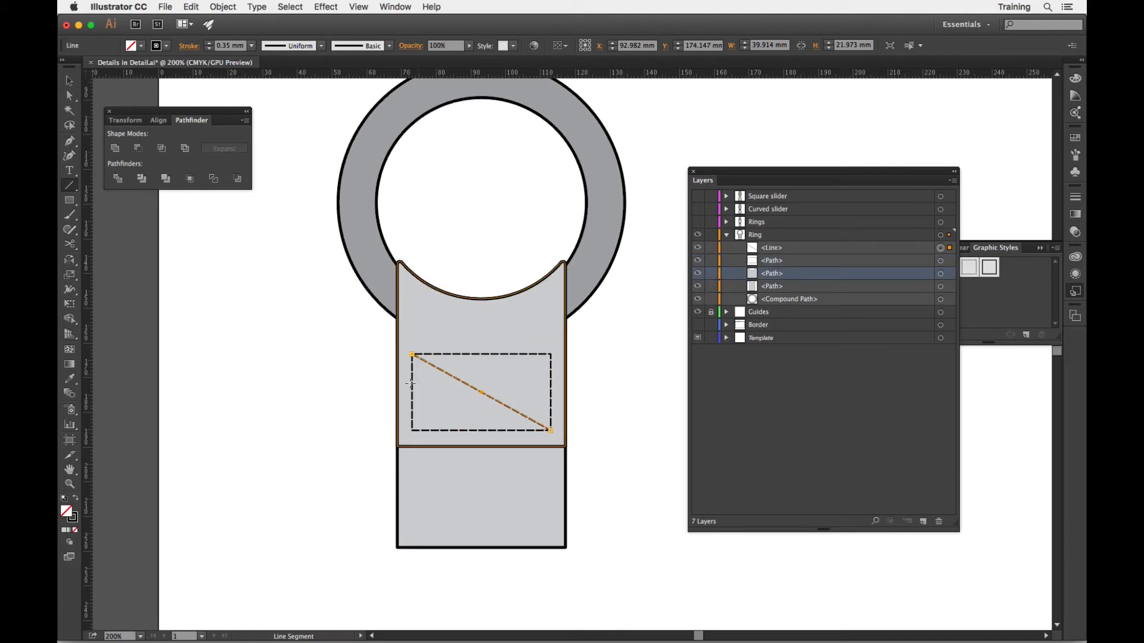
left_click_drag(411, 430, 550, 354)
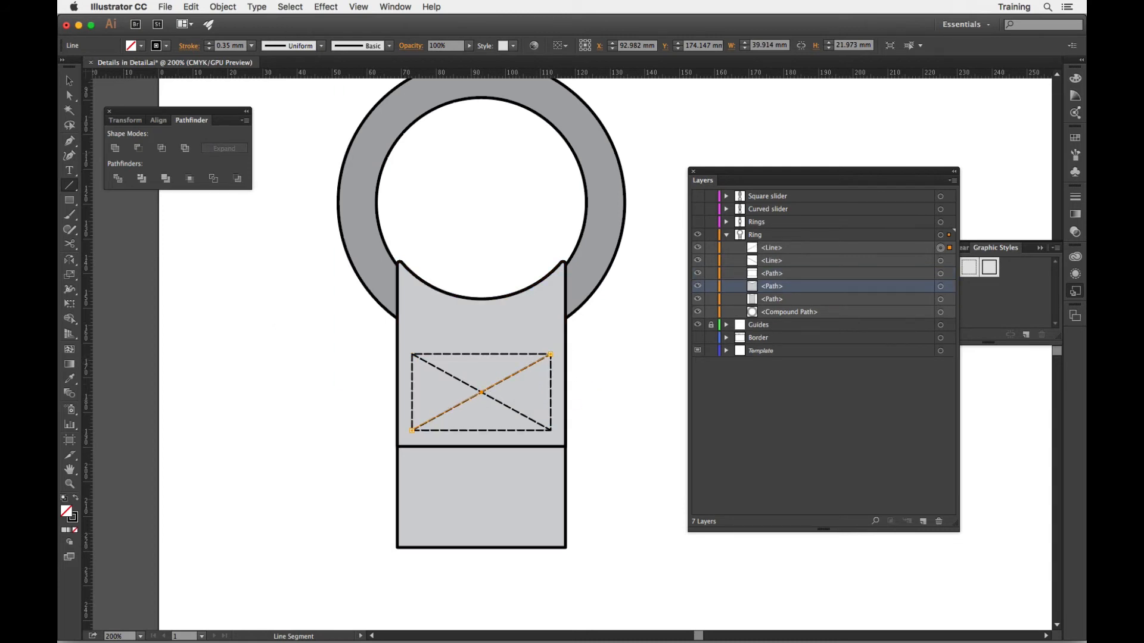
key("v")
left_click(211, 356)
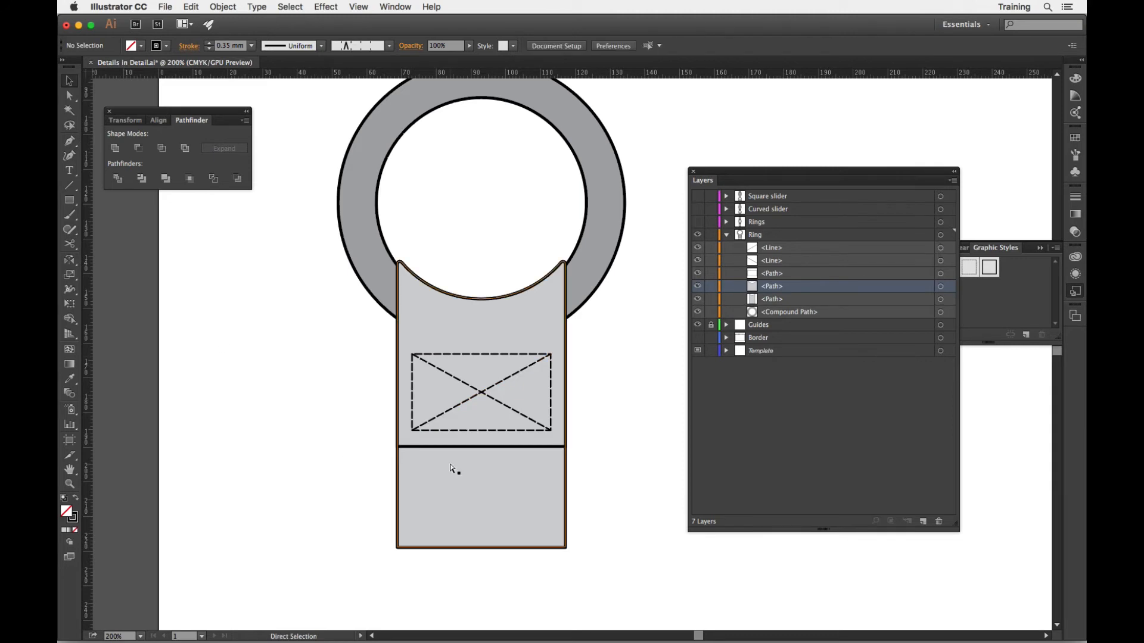
Set the stitching rectangle's dashed stroke to align its dashes to corners and path ends.
key("super+equal")
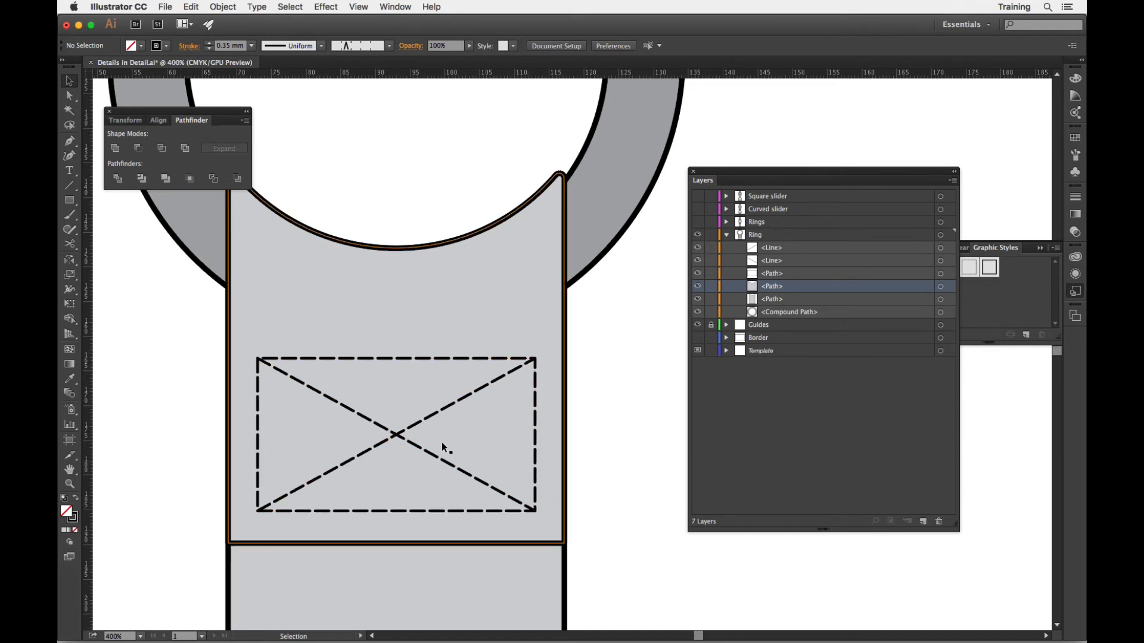
left_click(536, 435)
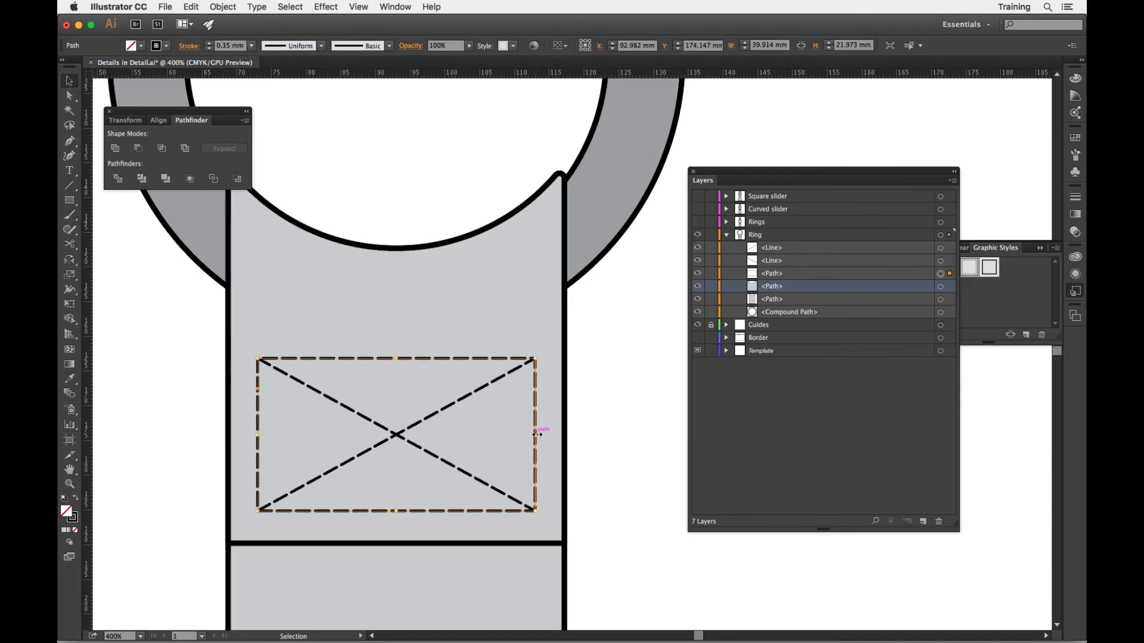
left_click(189, 48)
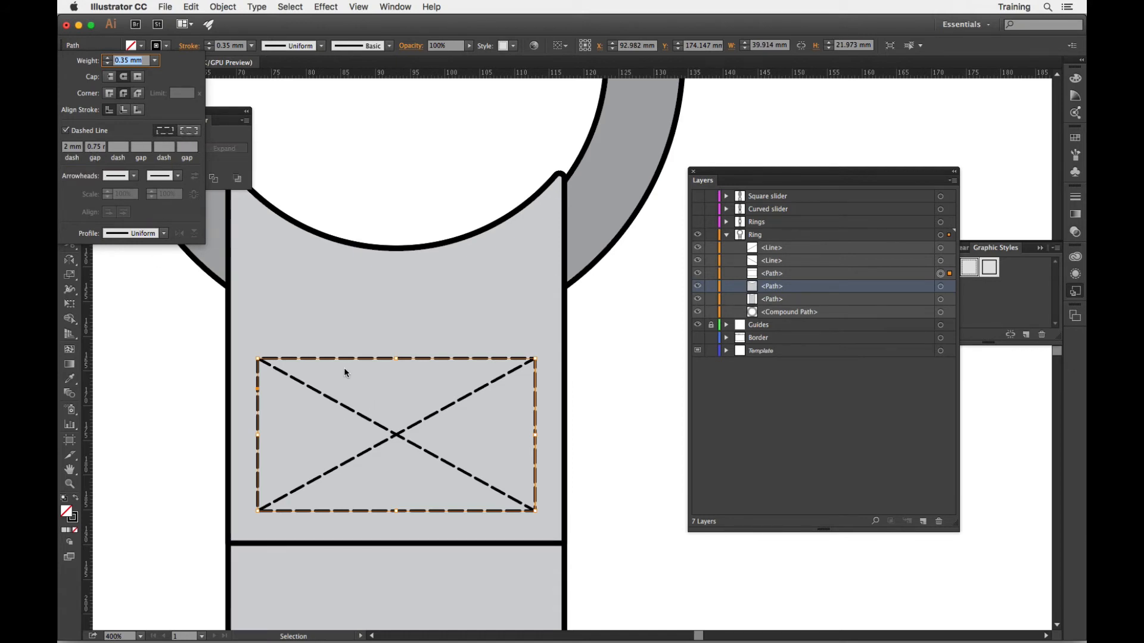
left_click(194, 132)
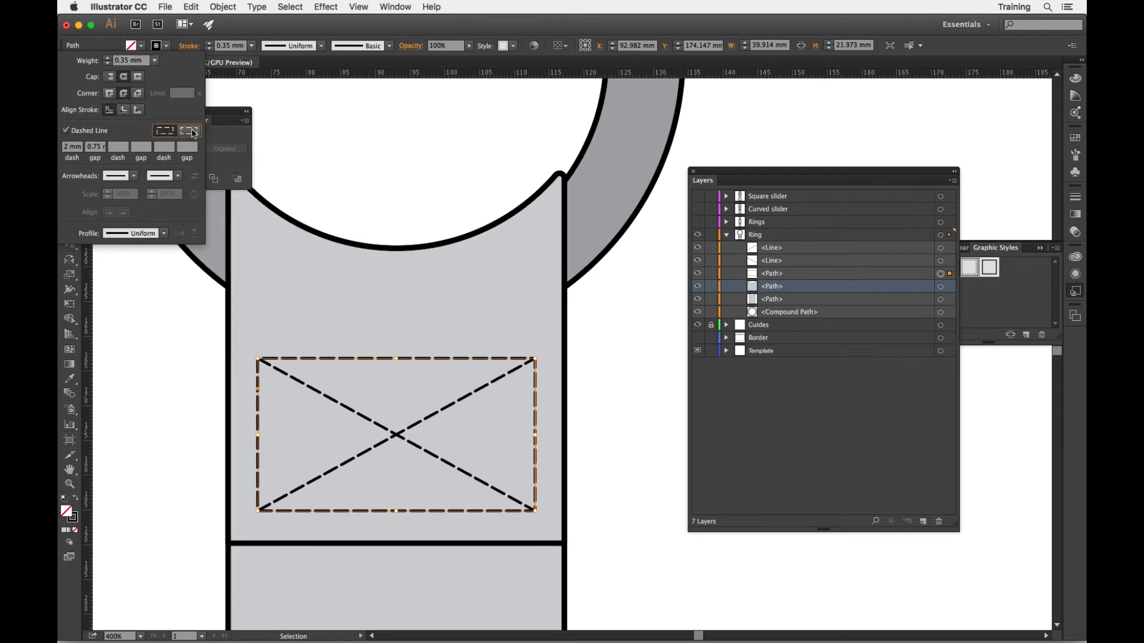
left_click(607, 384)
left_click(596, 385)
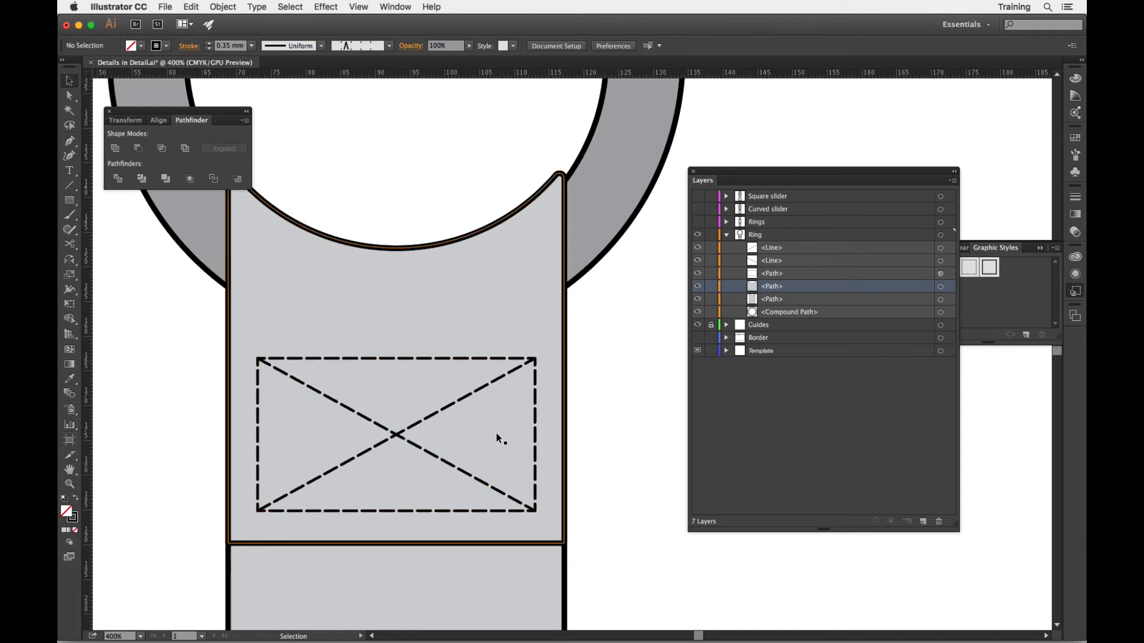
Align the dashes of both diagonal stitching lines to their path ends and deselect them.
left_click(462, 399)
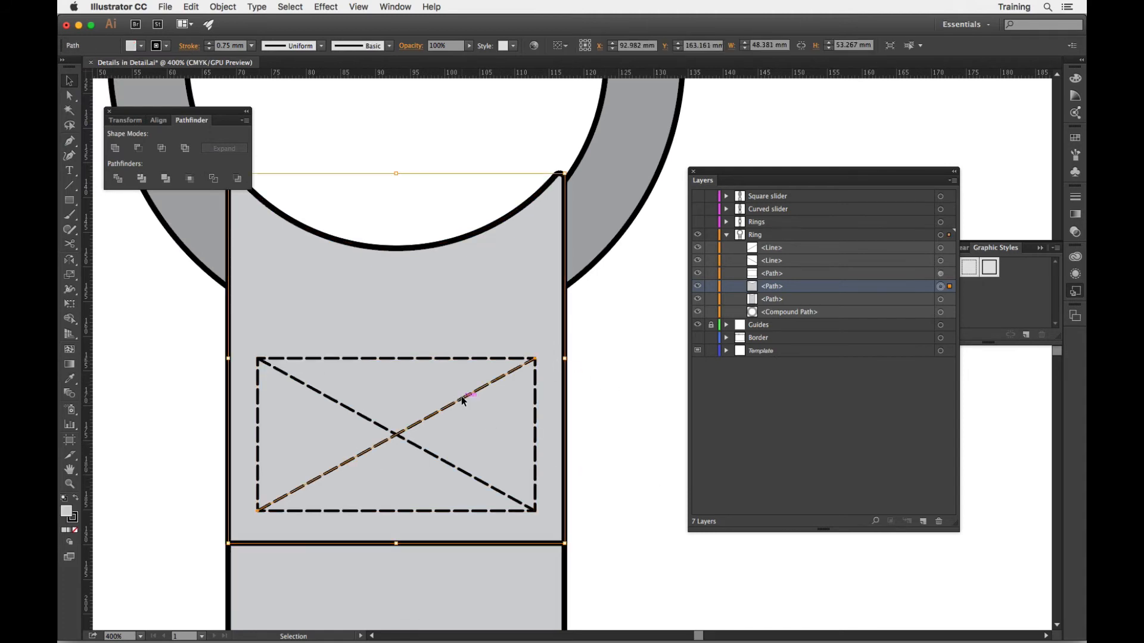
left_click(440, 459, "shift")
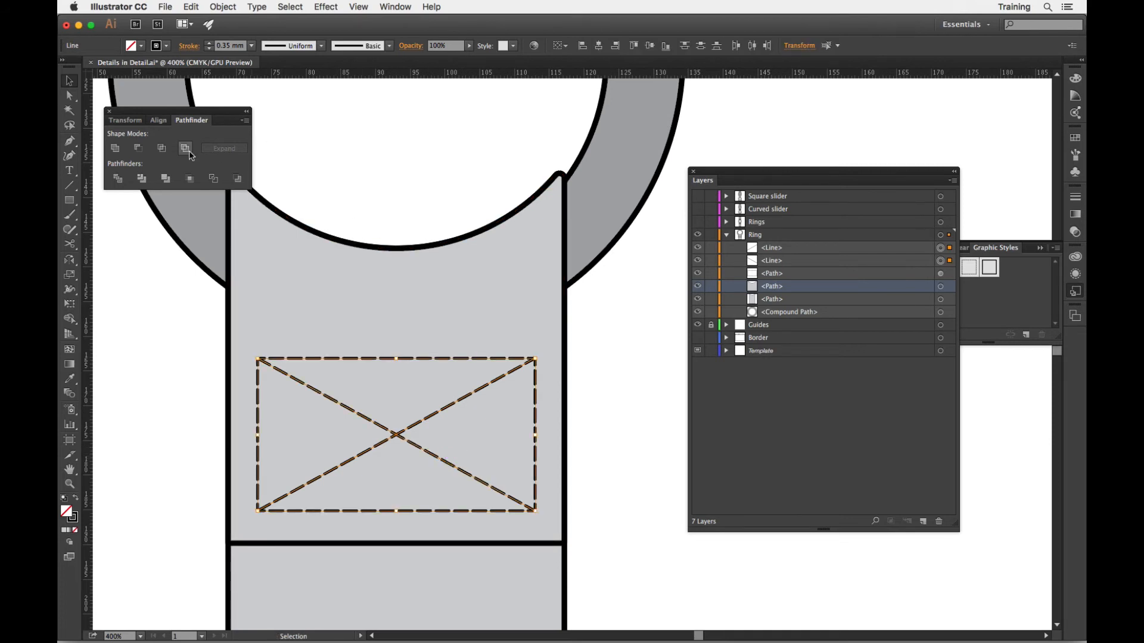
left_click(181, 47)
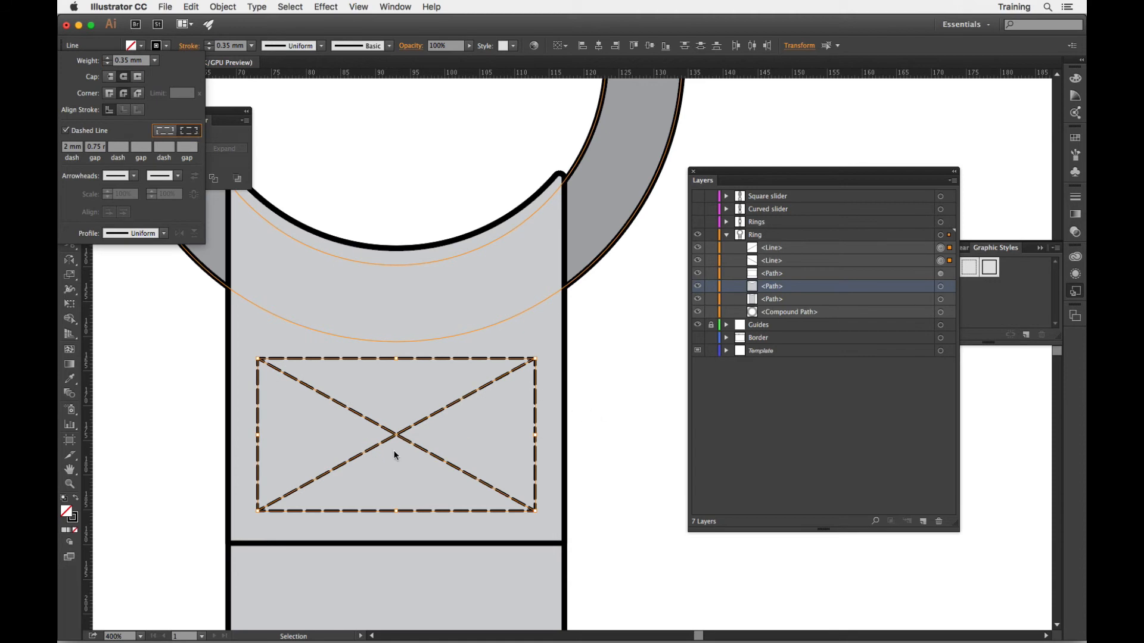
left_click(616, 423)
left_click(631, 452)
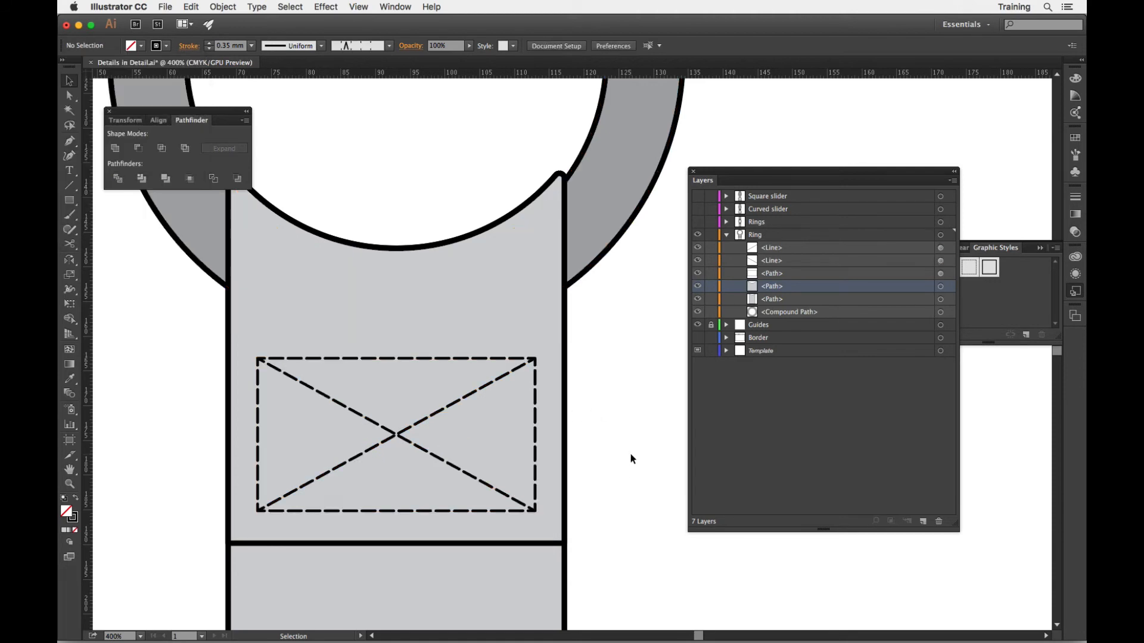
Hide the shorter strip that lies directly beneath the stitching.
key("super+minus")
key("super+minus")
key("super+minus")
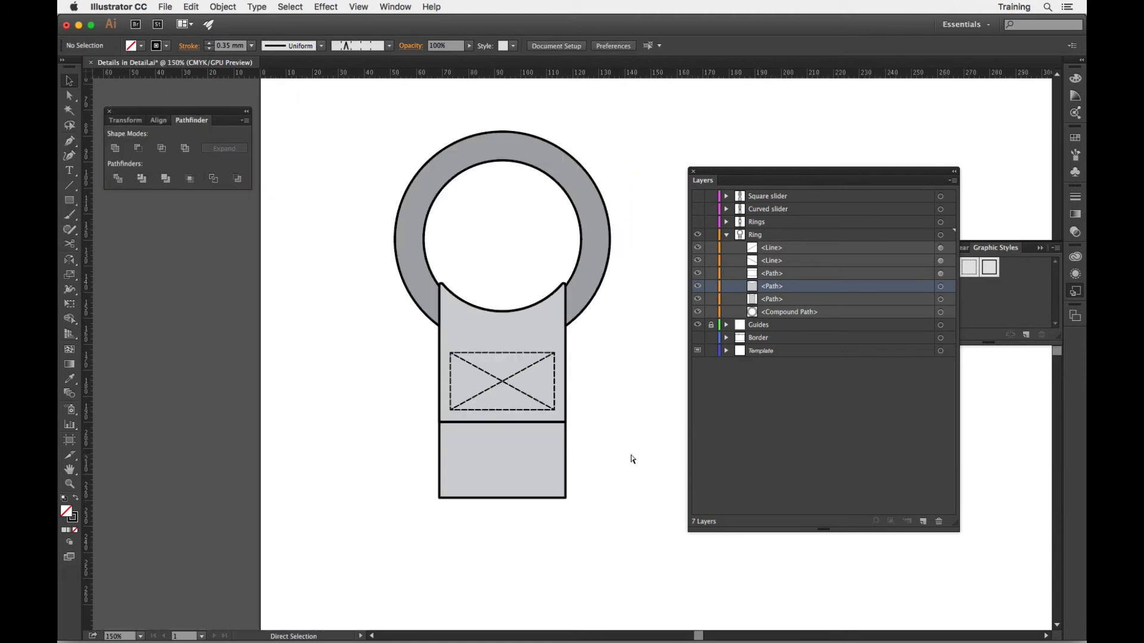
key("v")
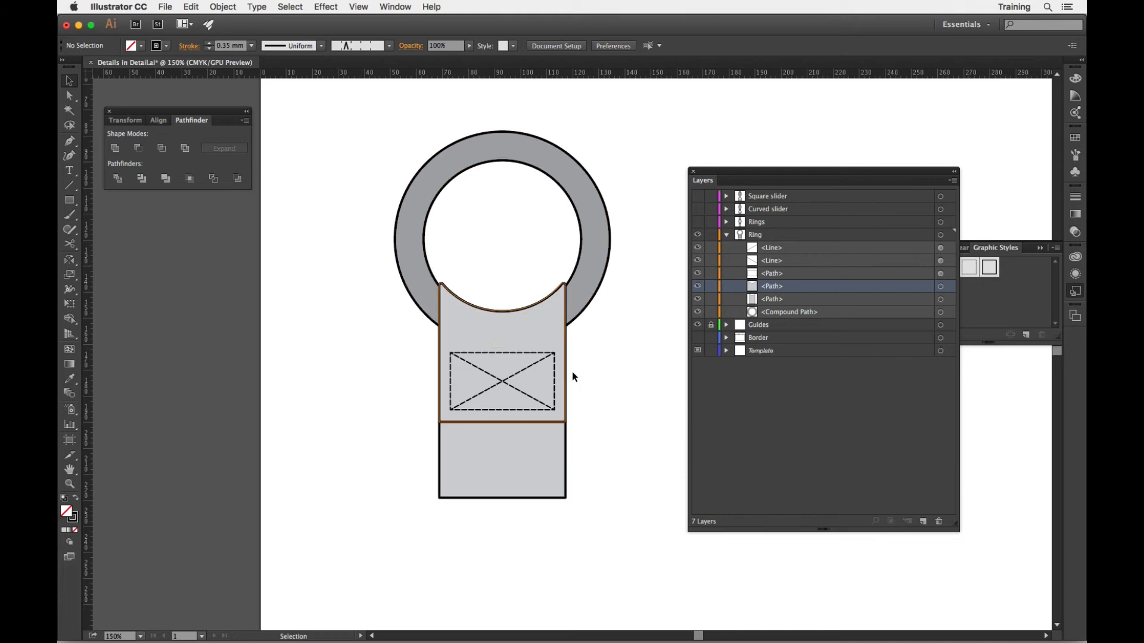
left_click(491, 333)
left_click(697, 287)
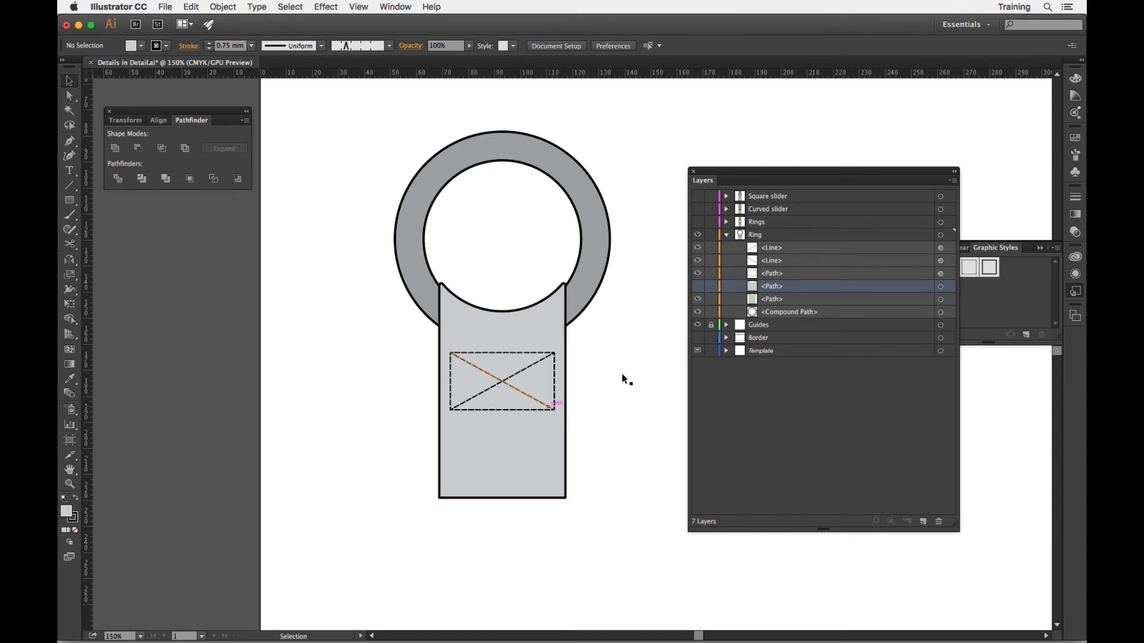
Group the two diagonal lines with the dashed rectangle.
left_click(786, 253)
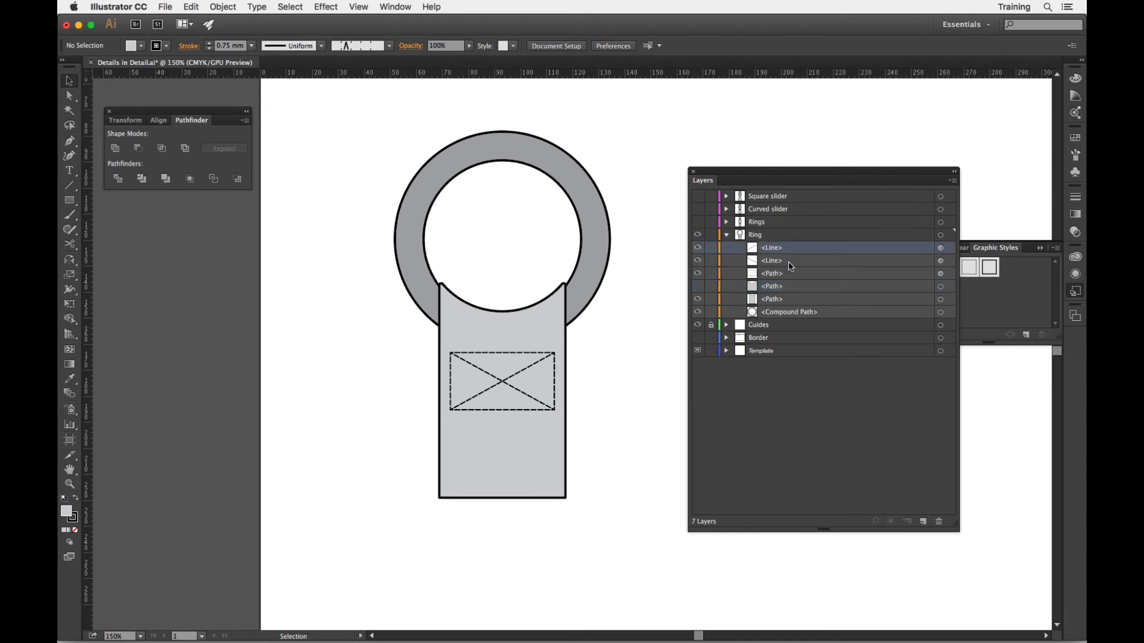
left_click(942, 251)
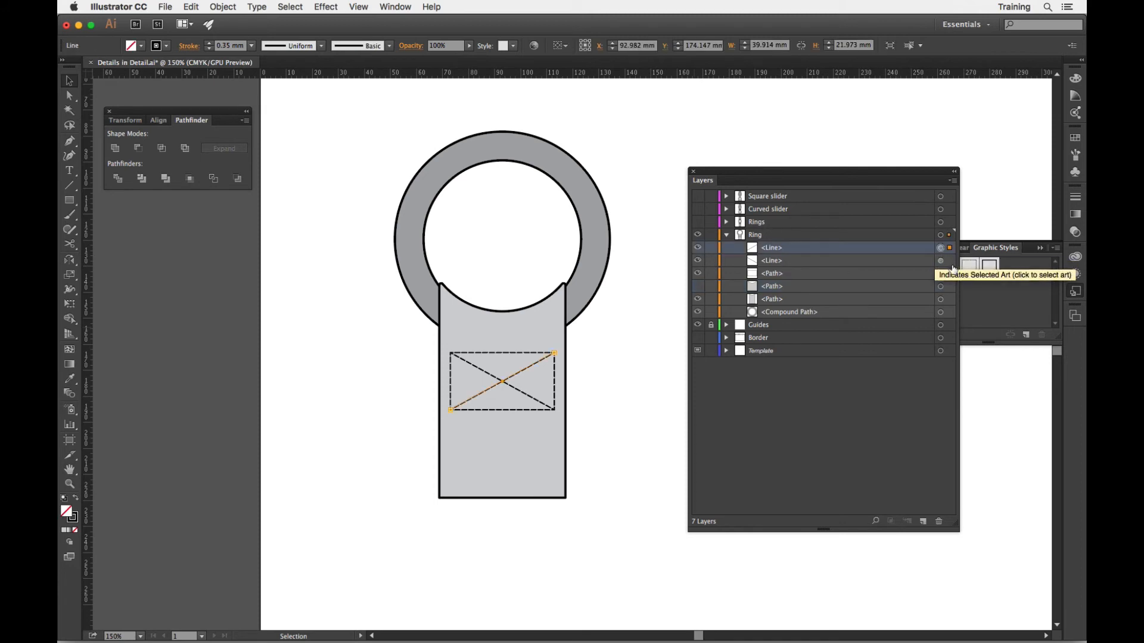
left_click(941, 263, "shift")
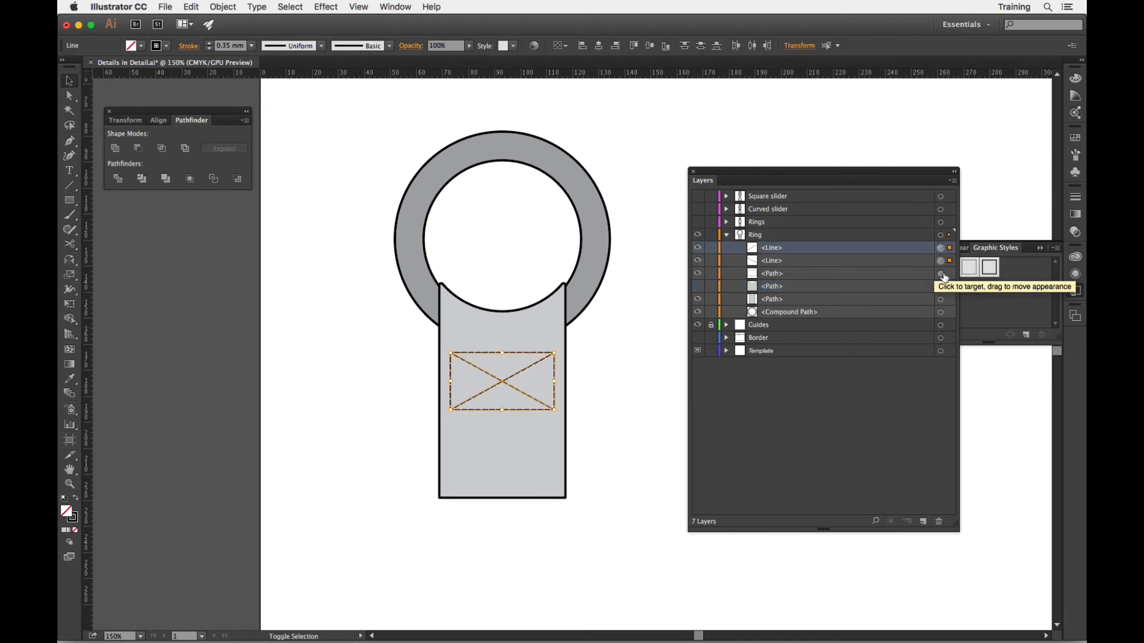
left_click(940, 273, "shift")
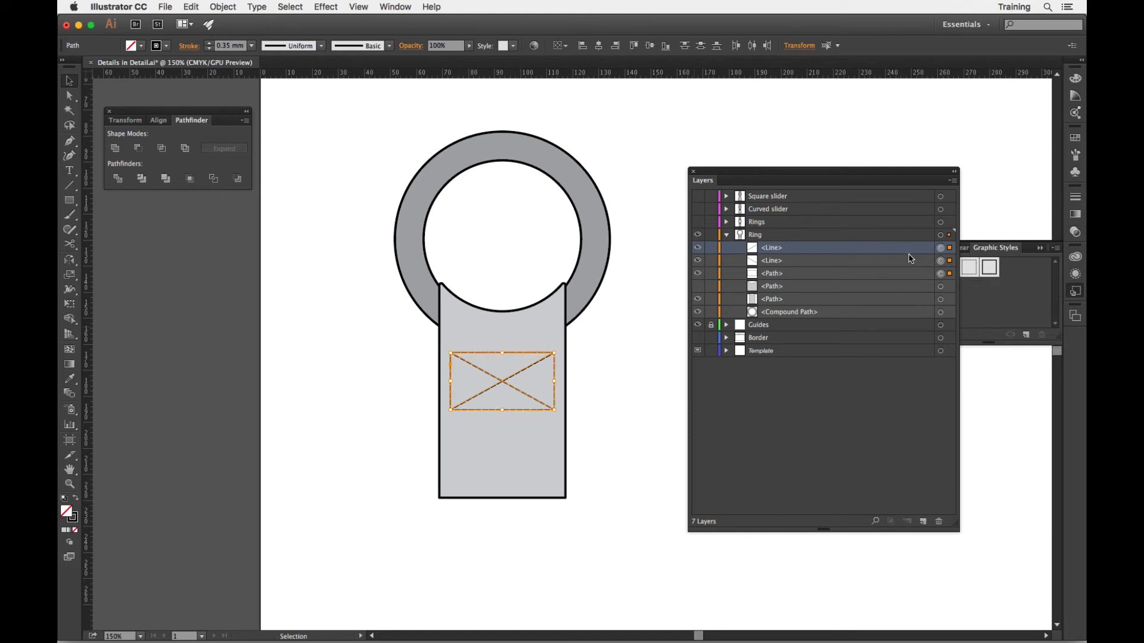
right_click(614, 372)
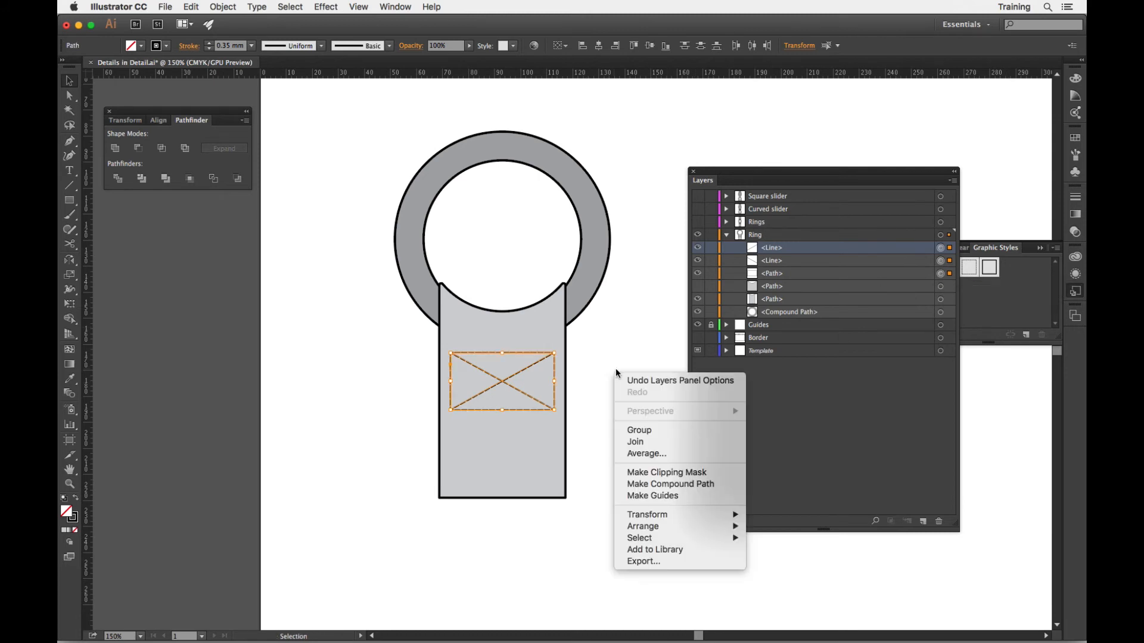
left_click(656, 428)
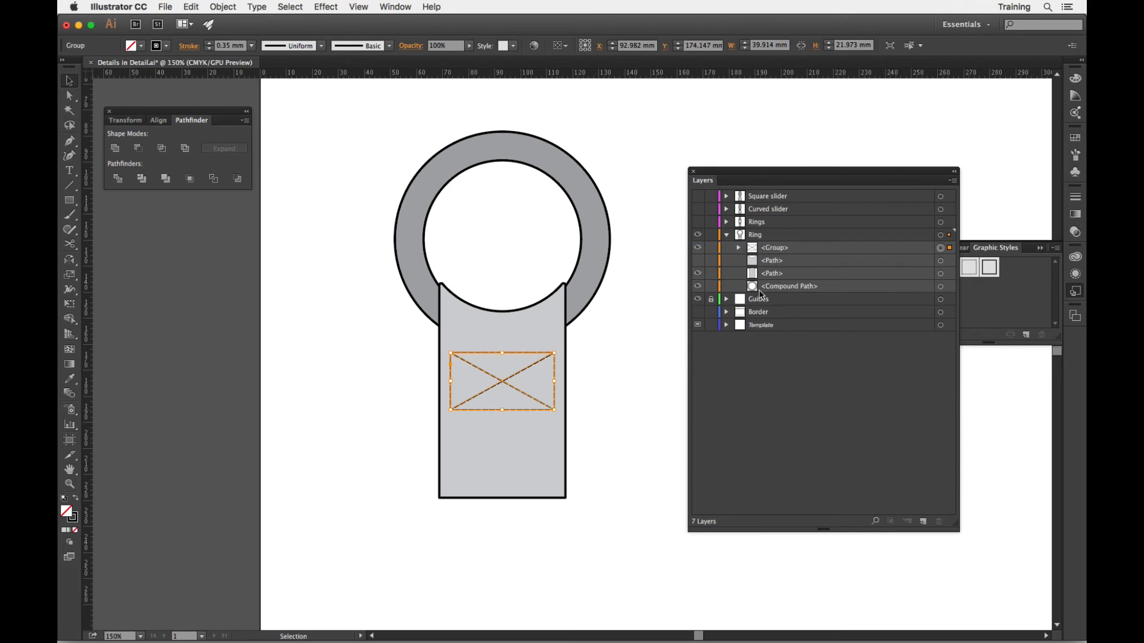
Rename the stitching group as Stiches.
double_click(778, 249)
type("Stich")
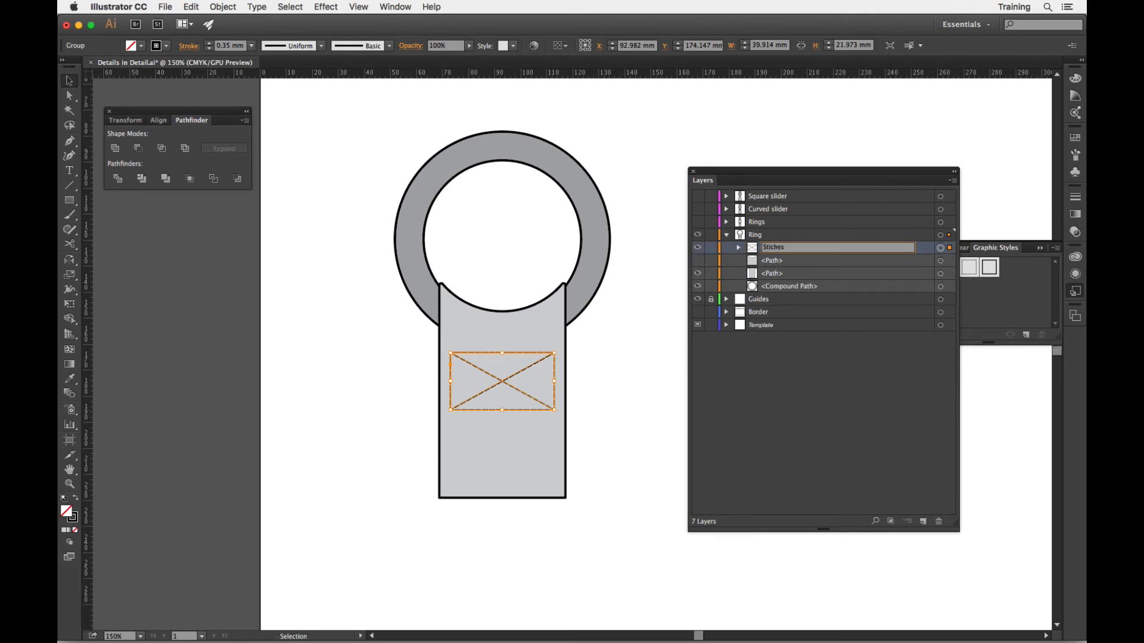
type("es")
key("Return")
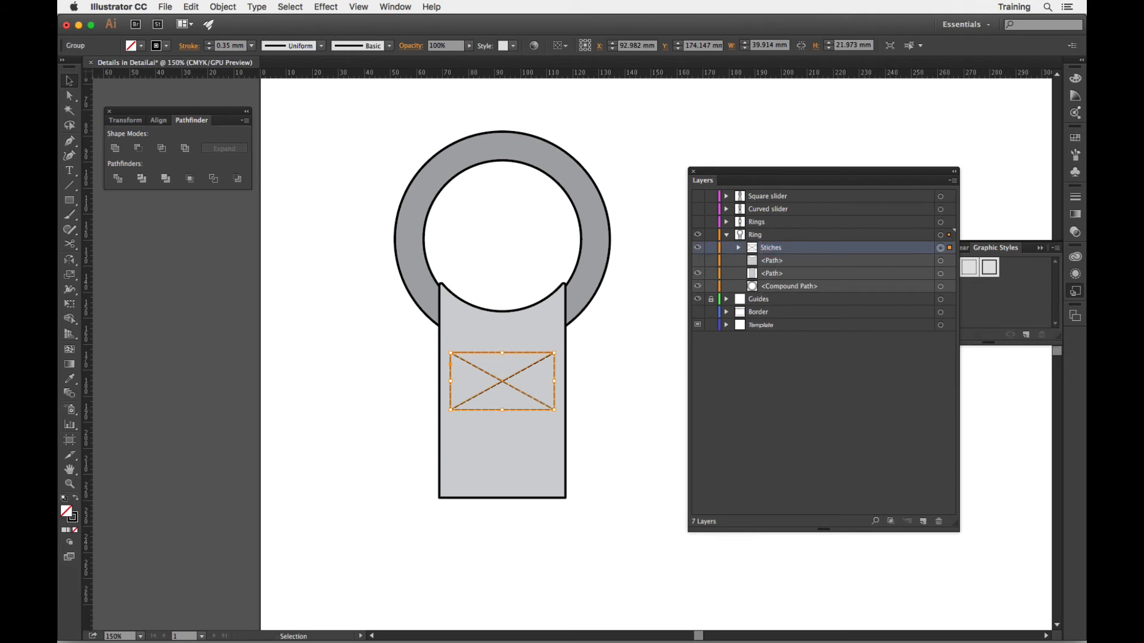
Show the hidden shorter strip again and rename it Back tap.
left_click(698, 262)
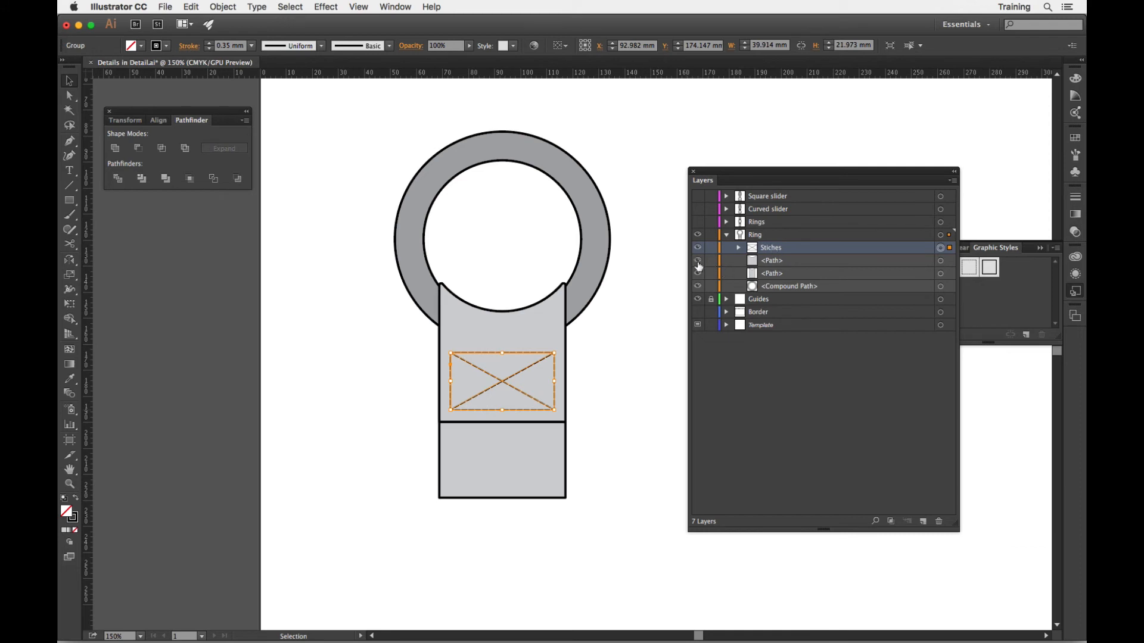
double_click(775, 261)
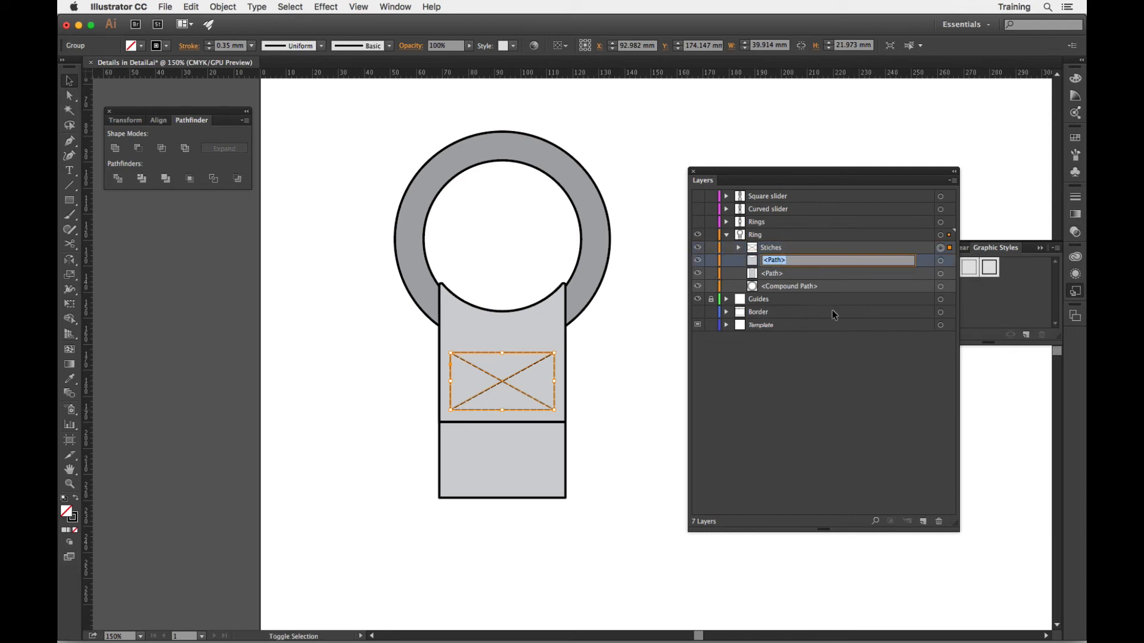
type("Back tap")
Rename the longer strip Front tab and the ring's compound path Ring, and deselect the artwork.
double_click(779, 273)
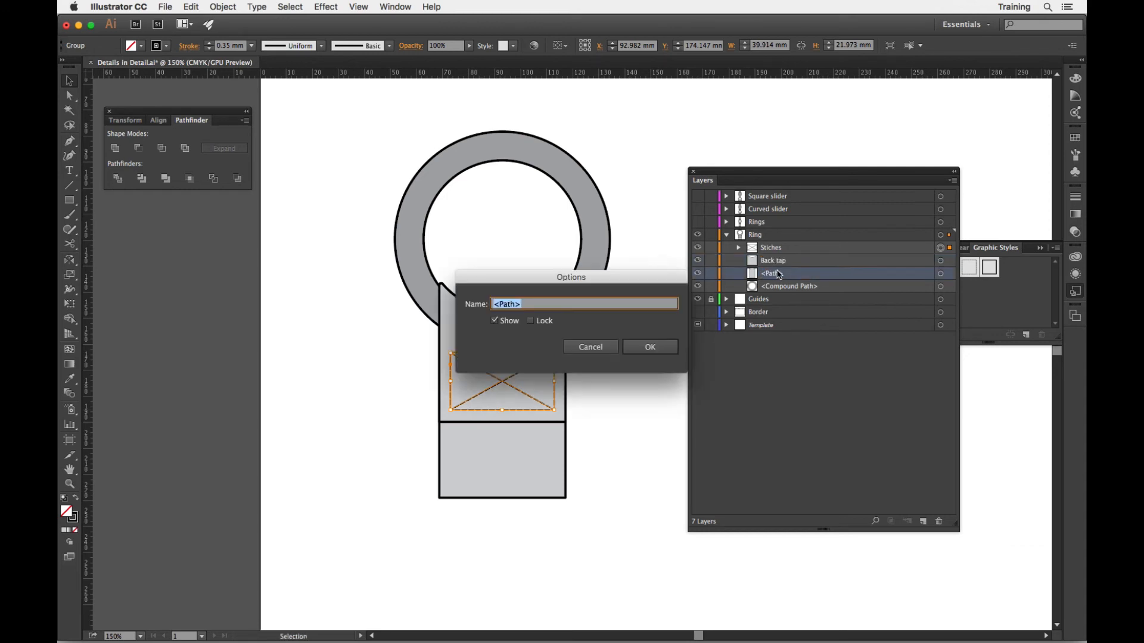
type("Front tab")
key("Return")
double_click(803, 287)
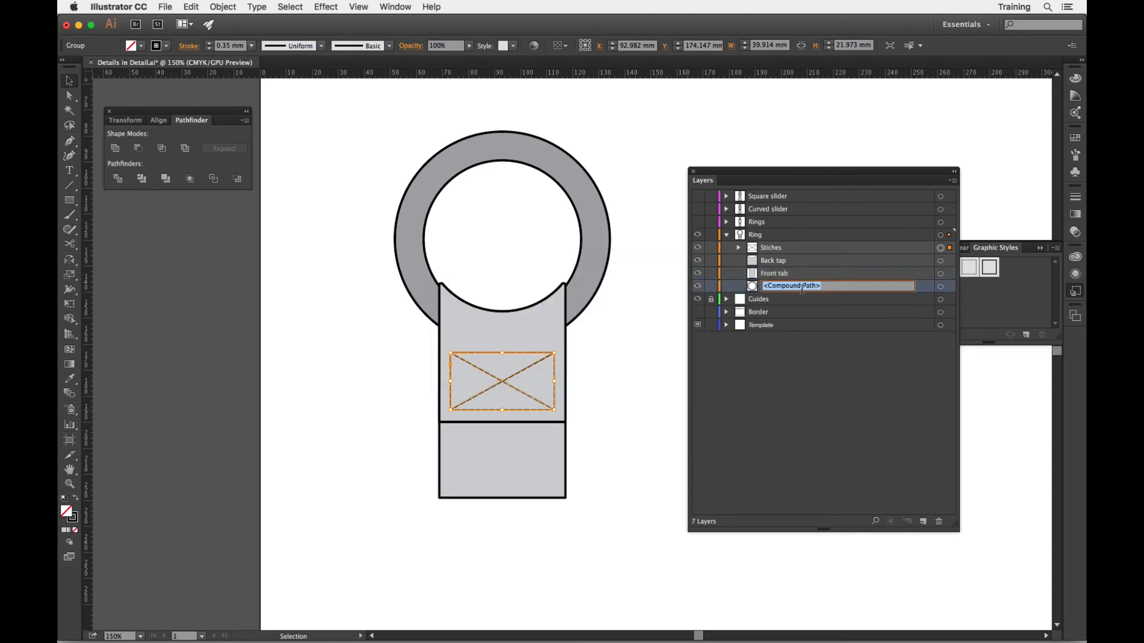
type("Ring")
key("Return")
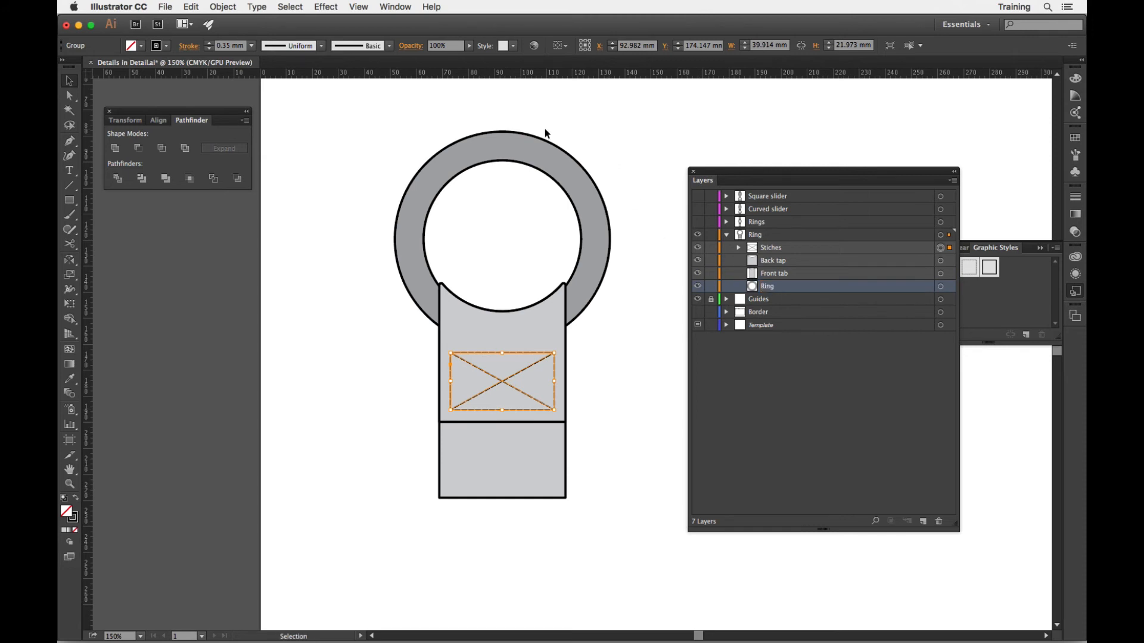
left_click(643, 268)
Select the folded strip's front and back tabs with the stitching, and check that Smart Guides are enabled.
scroll(659, 282, "up", 5)
scroll(659, 282, "right", 1)
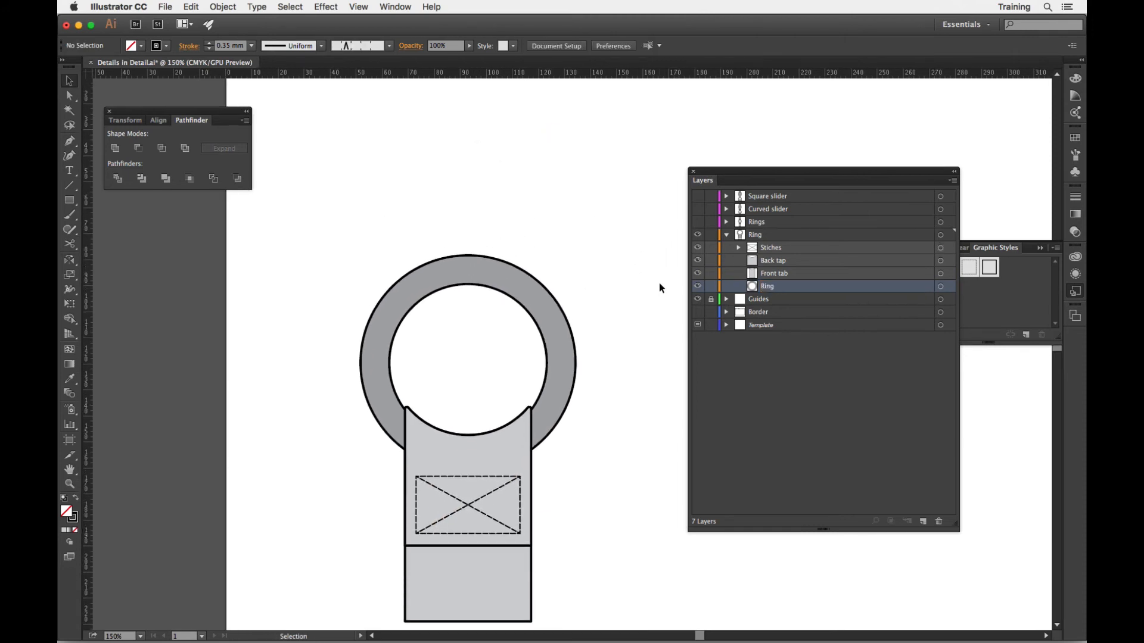
key("super+minus")
key("super+minus")
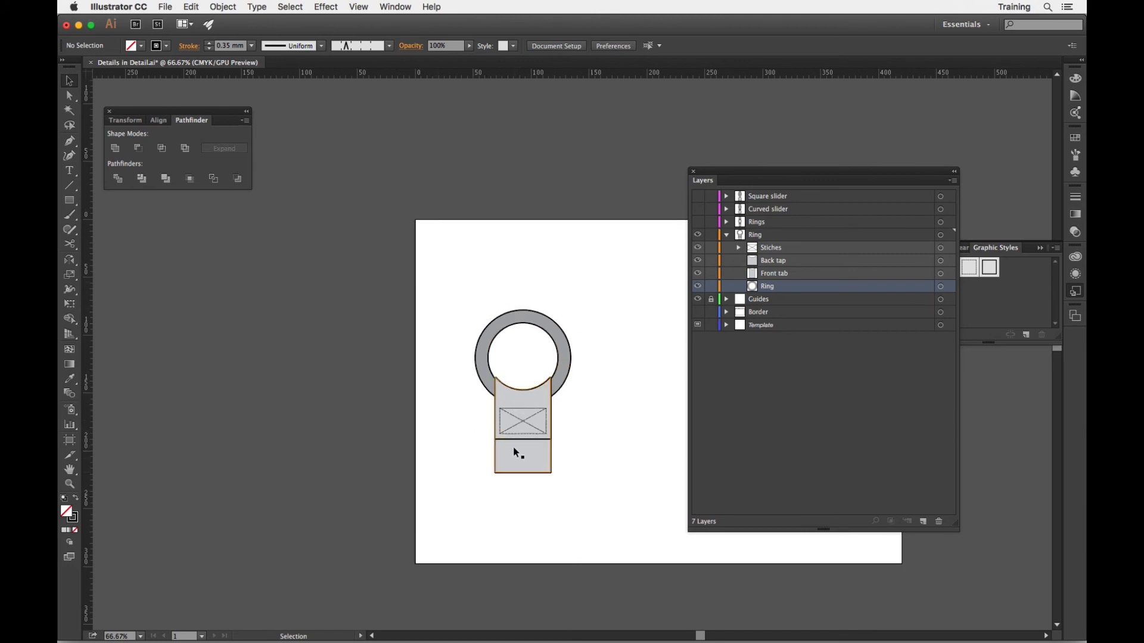
left_click_drag(470, 424, 582, 482)
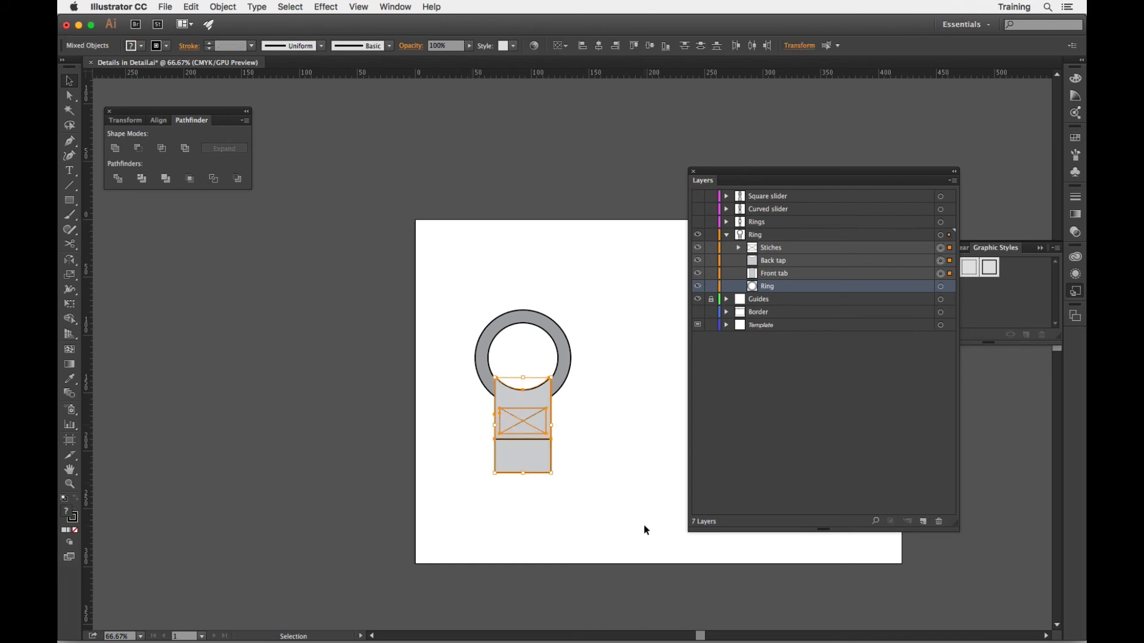
key("super+equal")
key("super+equal")
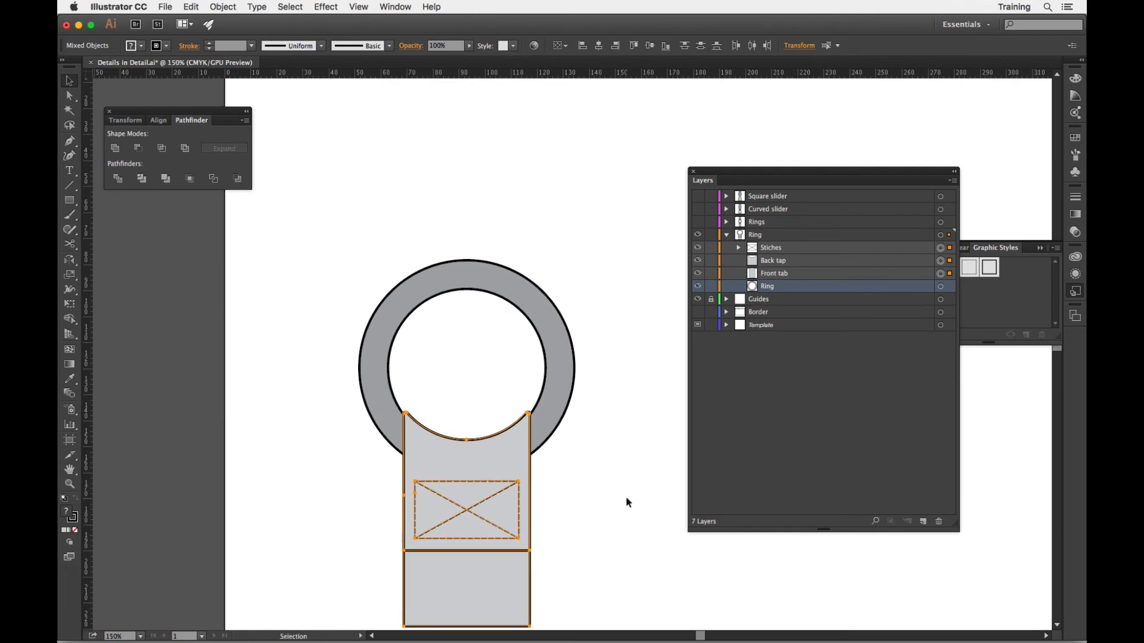
scroll(626, 498, "down", 2)
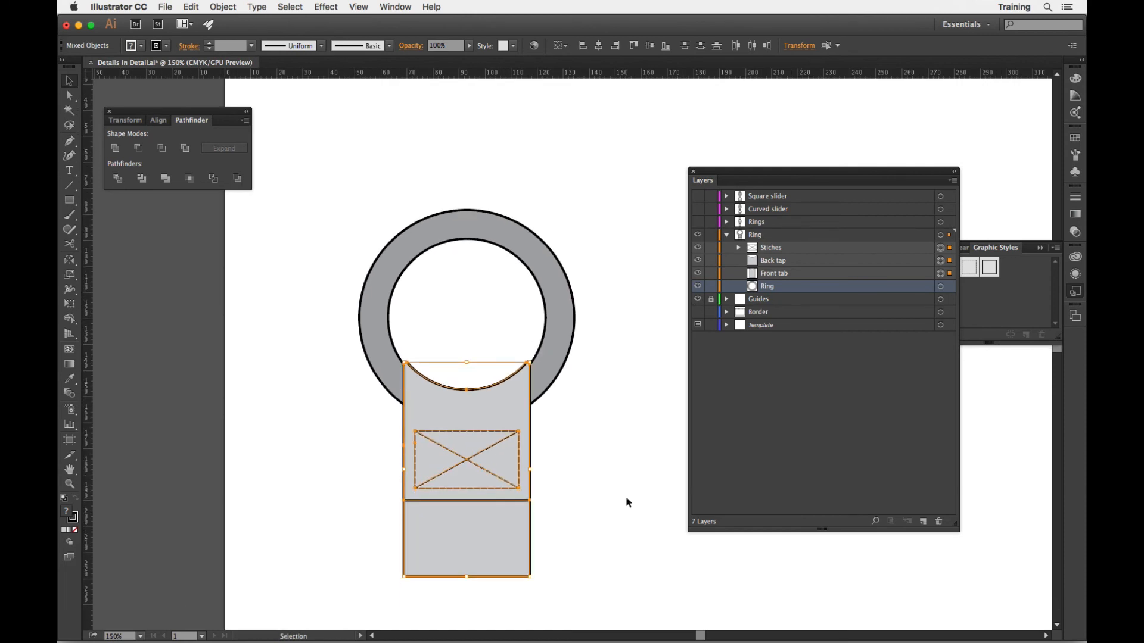
left_click(358, 7)
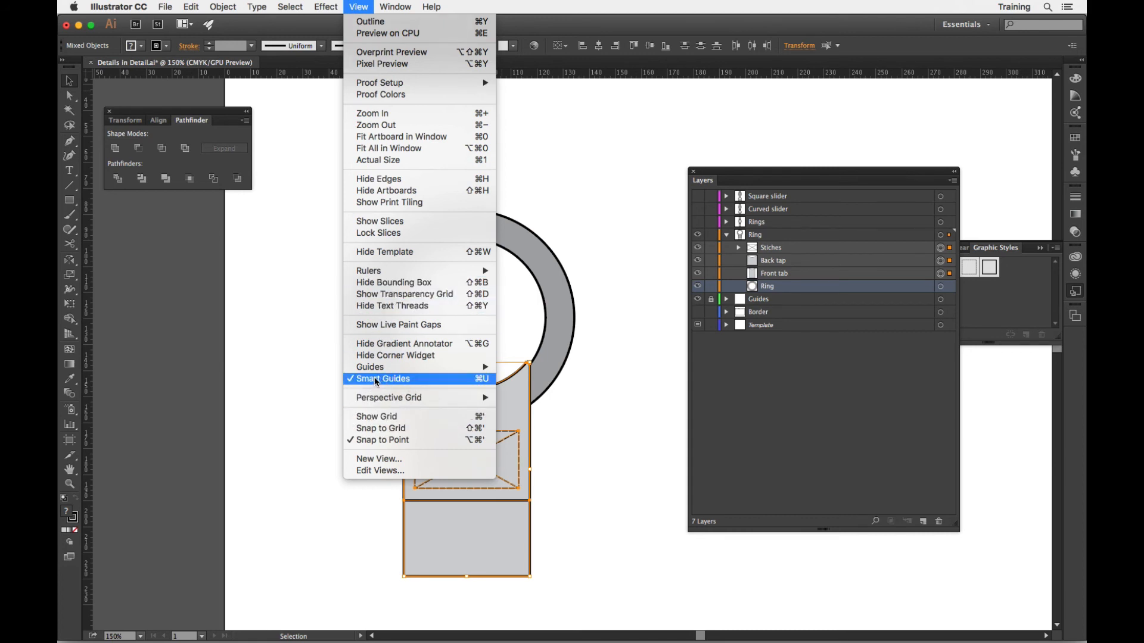
left_click(360, 6)
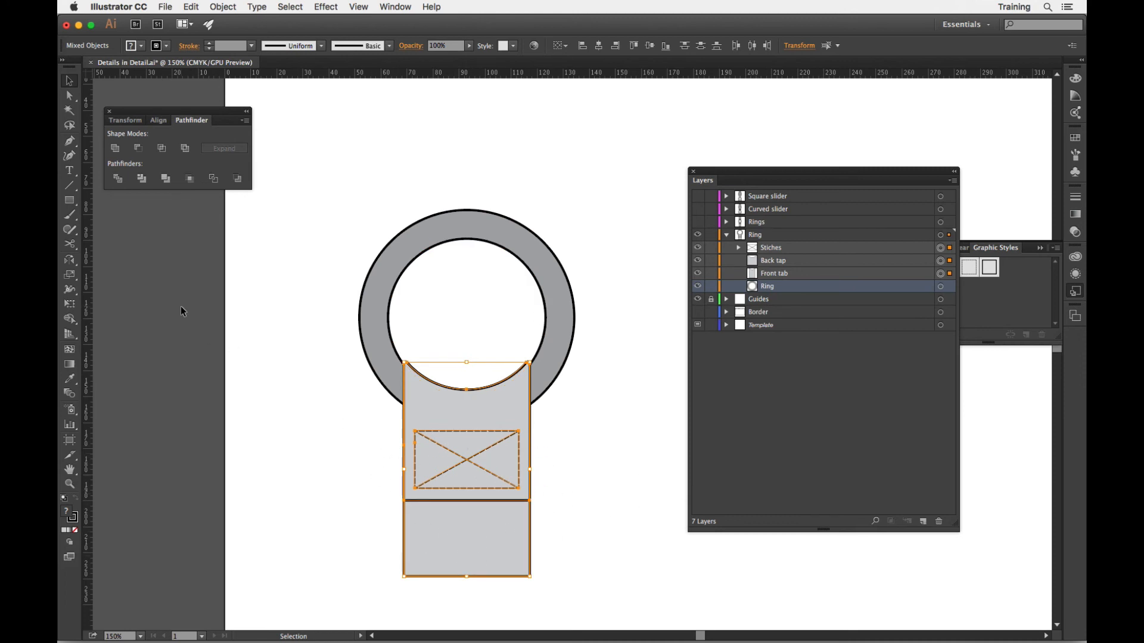
Reflect a copy of the selected strip and stitching across the horizontal axis about the ring's centre, and deselect it.
left_click(69, 264)
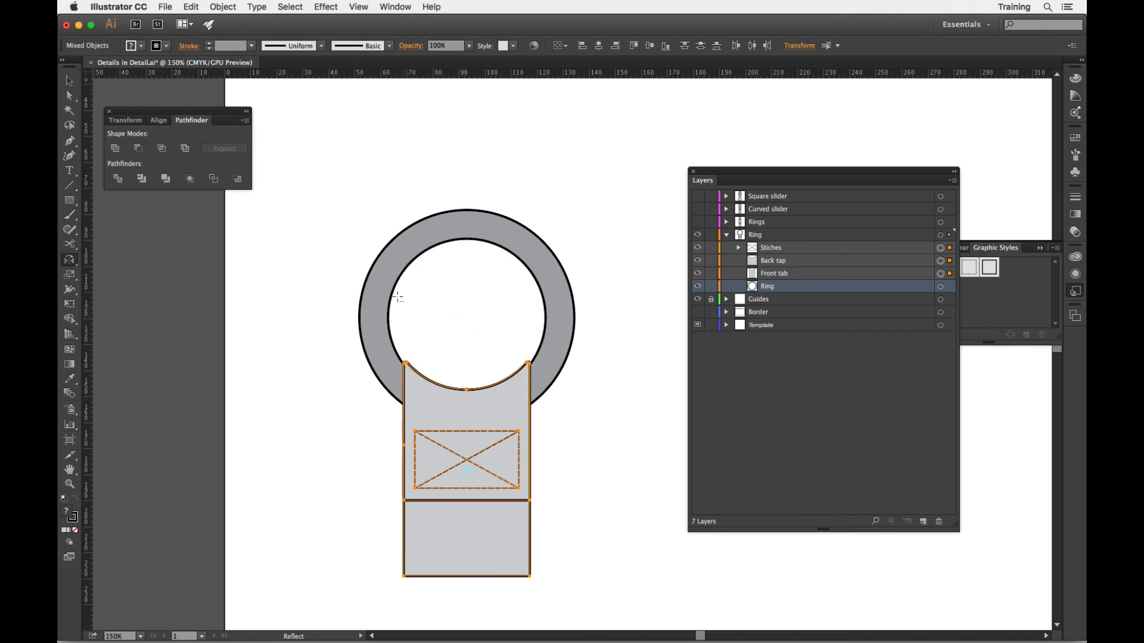
left_click(467, 317, "alt")
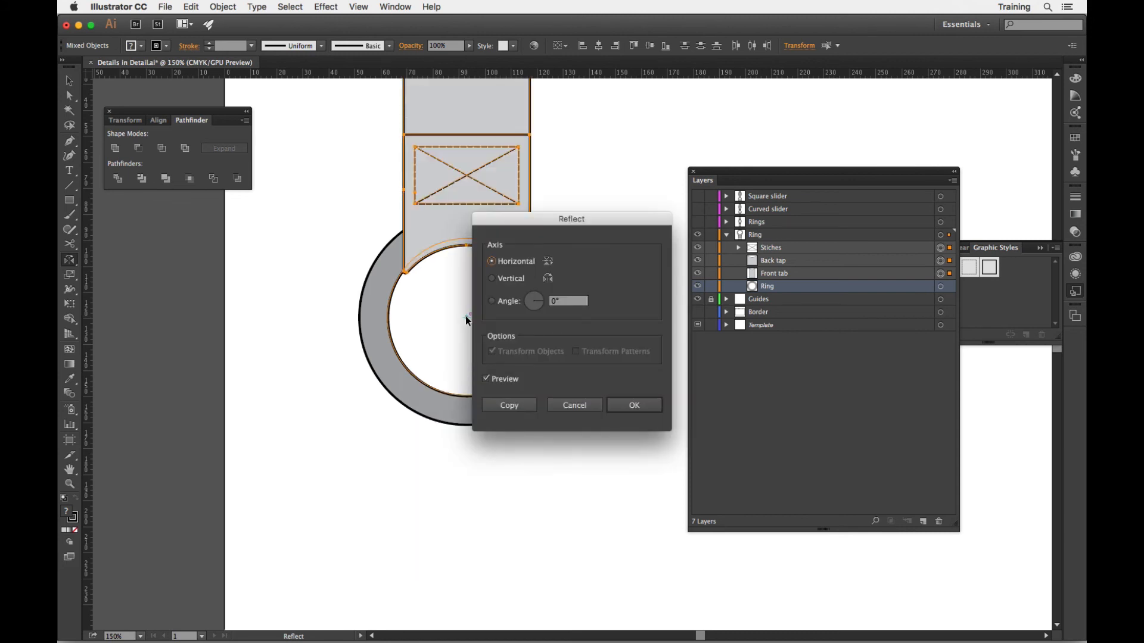
left_click_drag(540, 220, 643, 232)
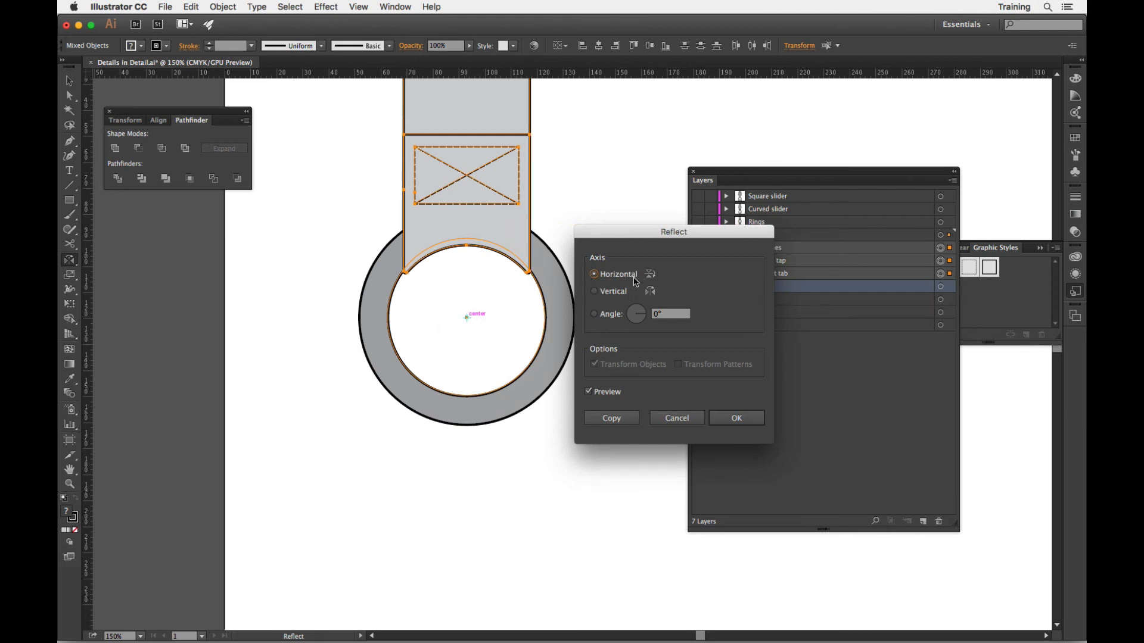
left_click(612, 419)
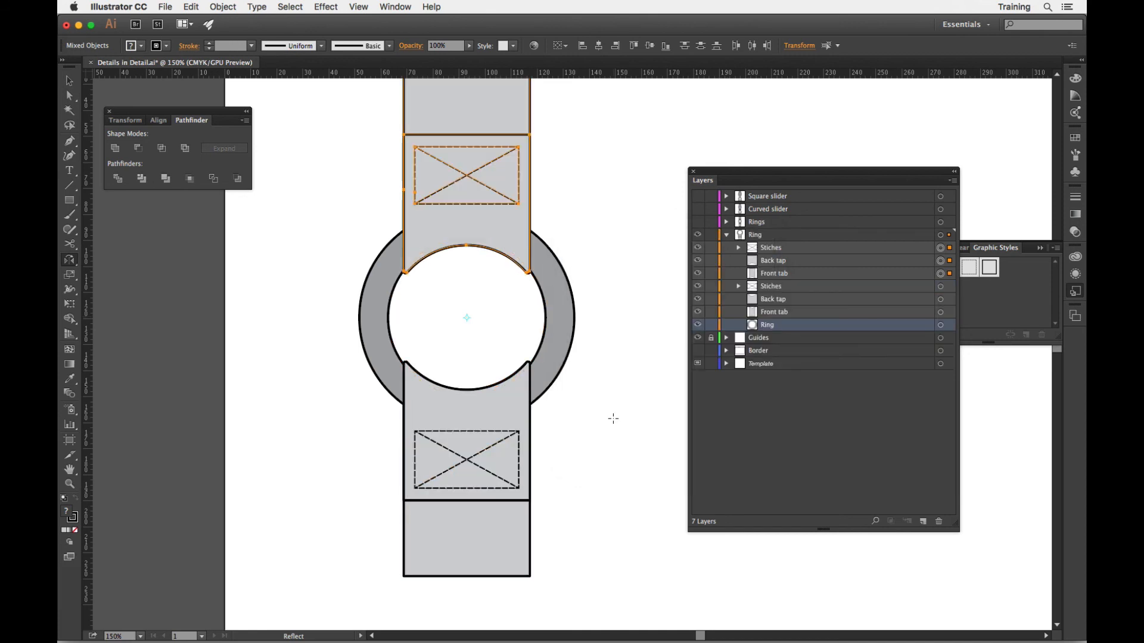
left_click(69, 80)
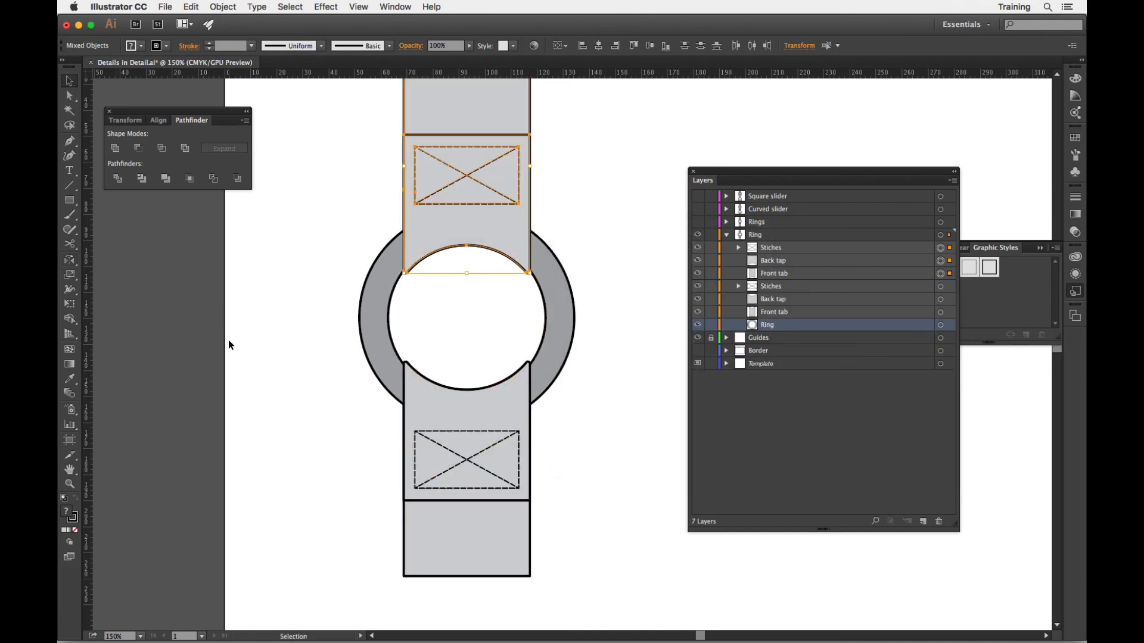
left_click(291, 343)
key("super+minus")
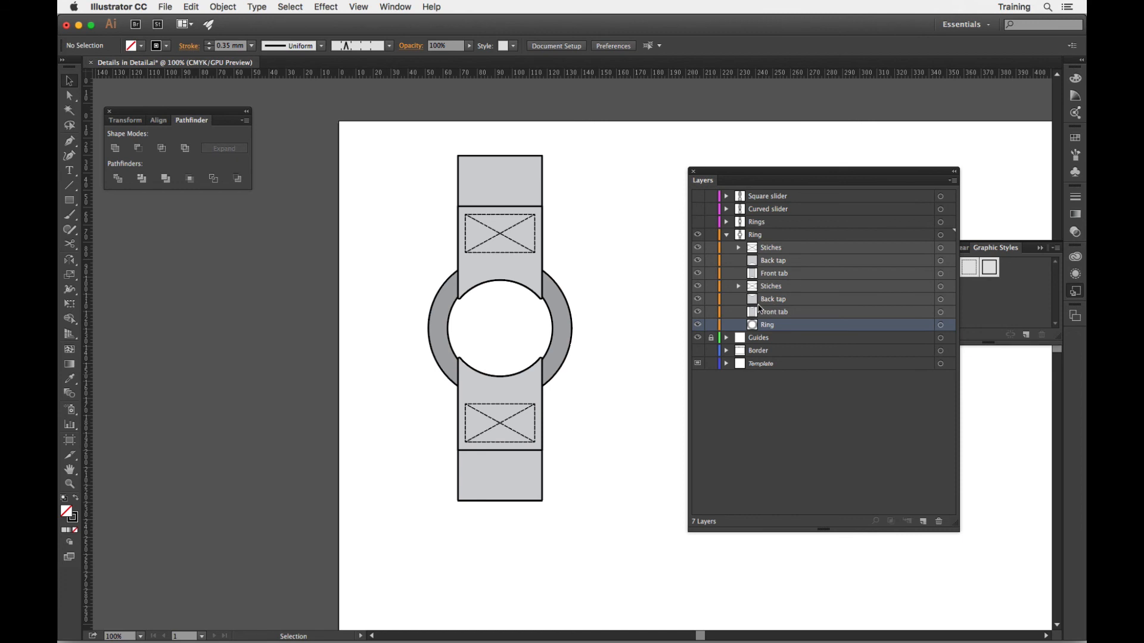
Hide both stitching groups and both front tabs, leaving the back tabs and ring in view.
left_click(698, 286)
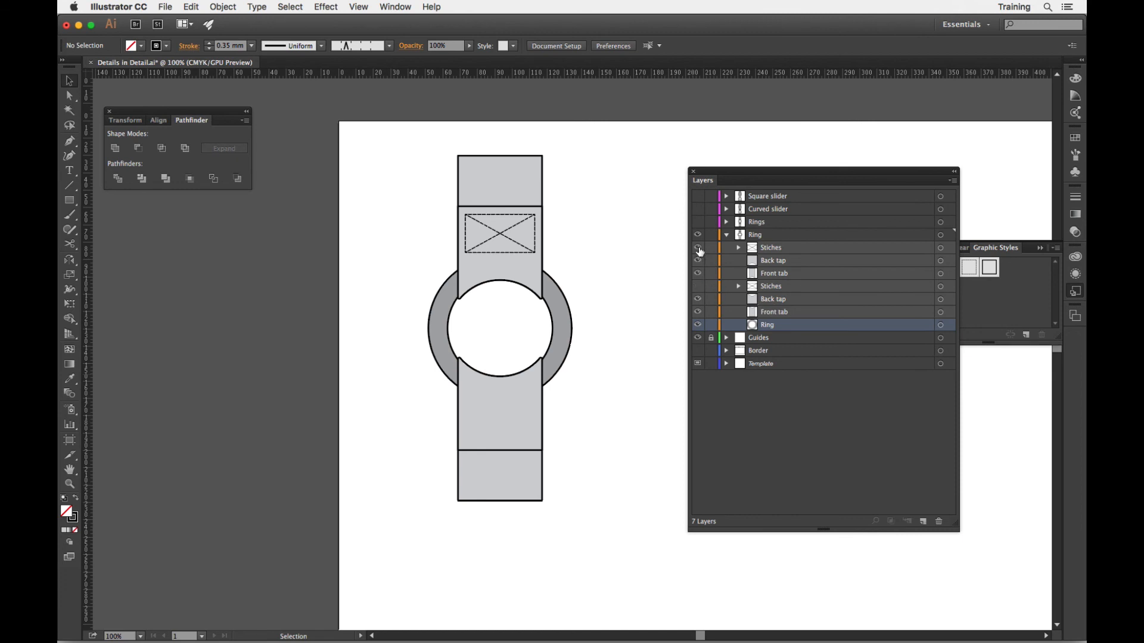
left_click(698, 249)
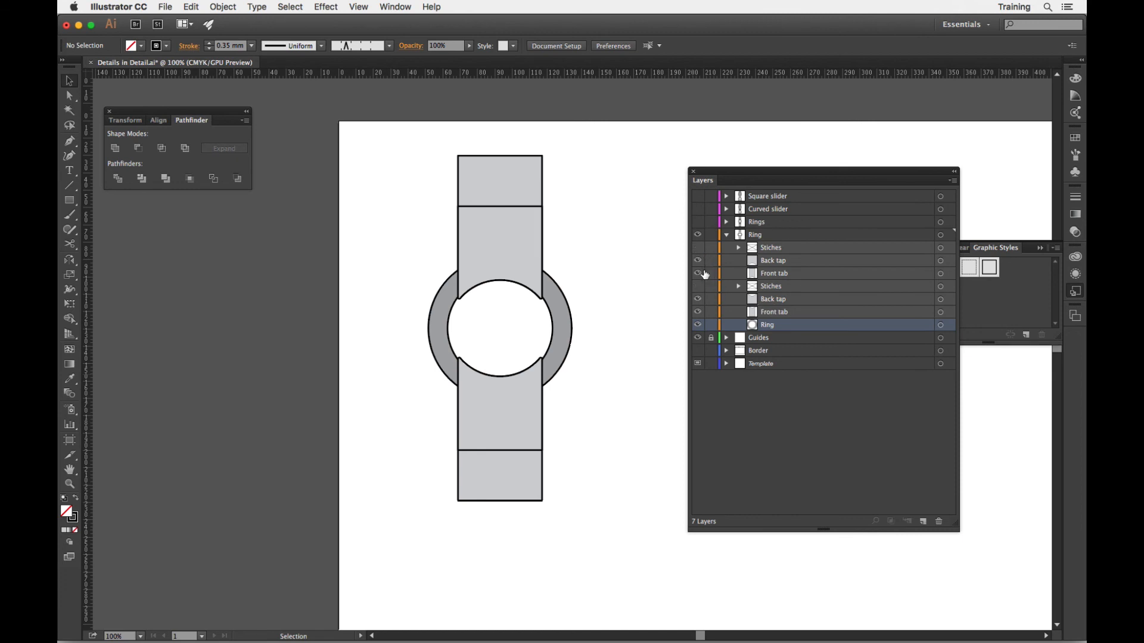
left_click(698, 273)
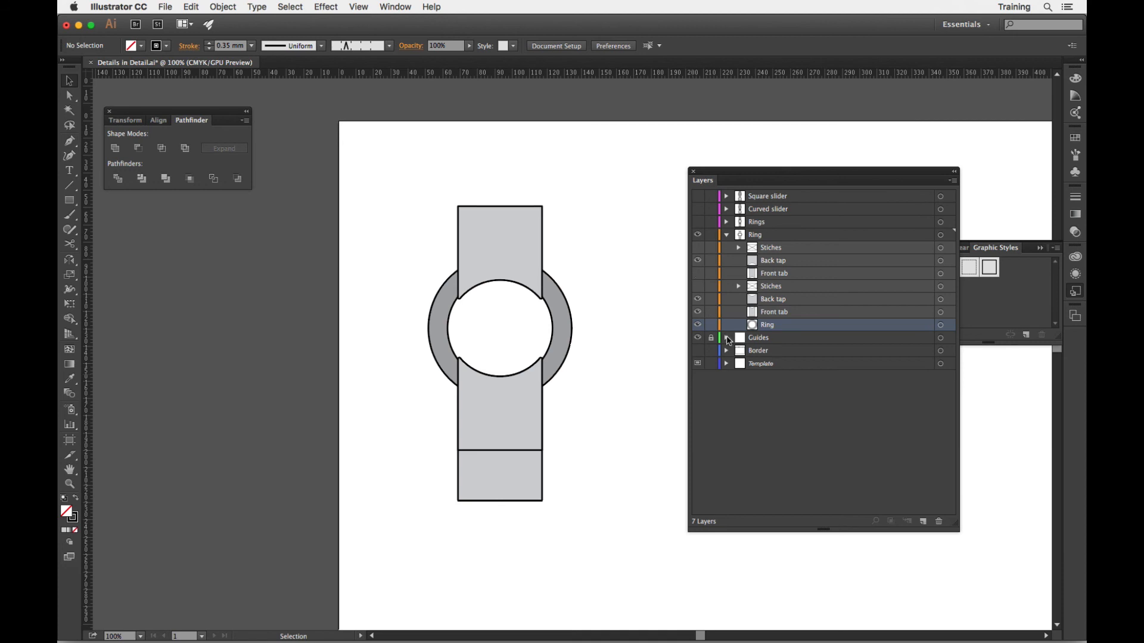
left_click(697, 312)
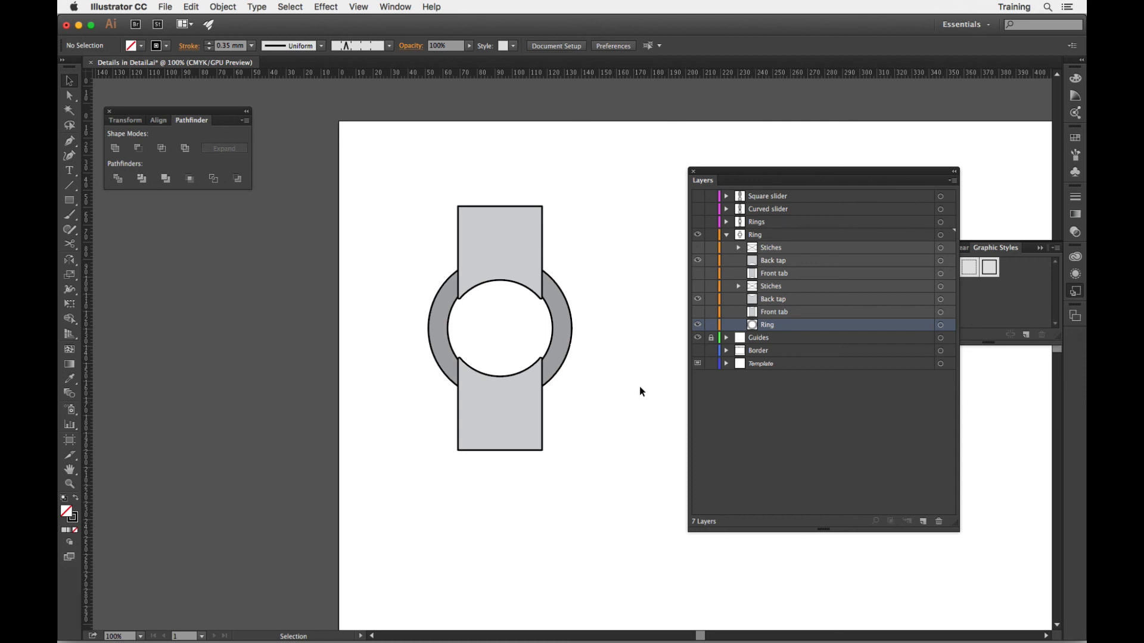
Show the upper strip's stitching and front tab again, and group them with the upper back tab.
left_click(697, 248)
left_click(698, 273)
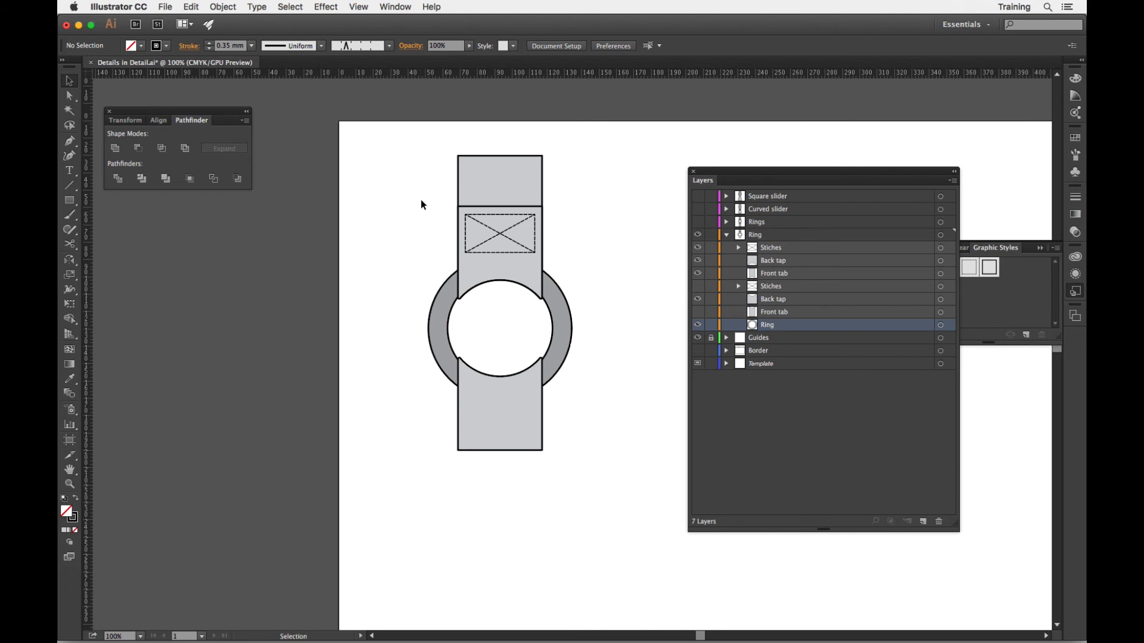
left_click_drag(543, 241, 544, 242)
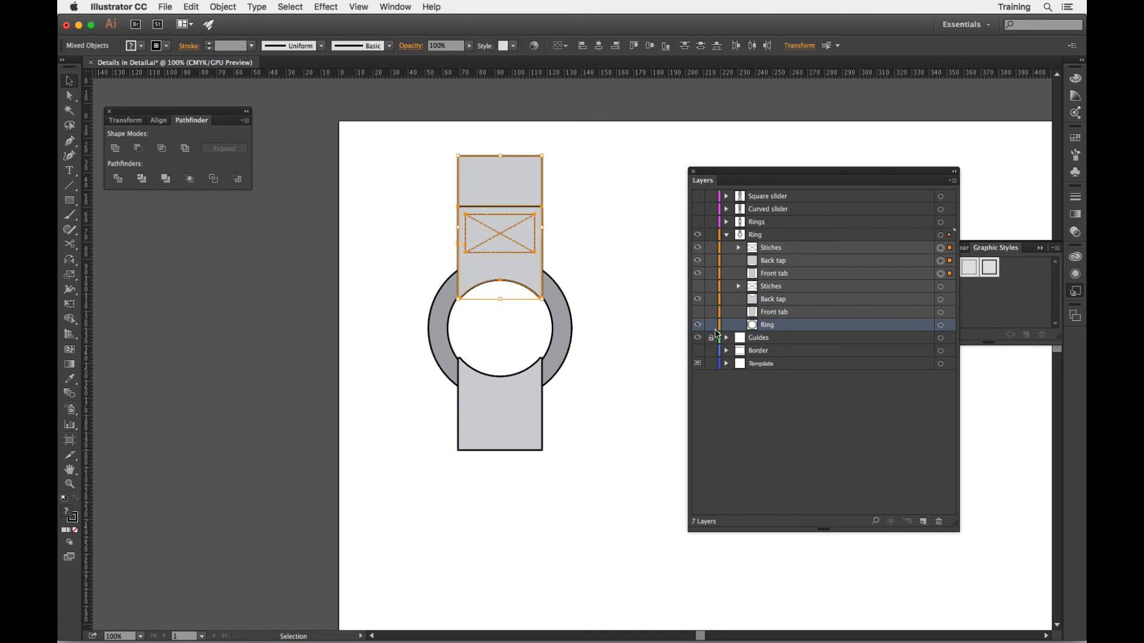
right_click(621, 251)
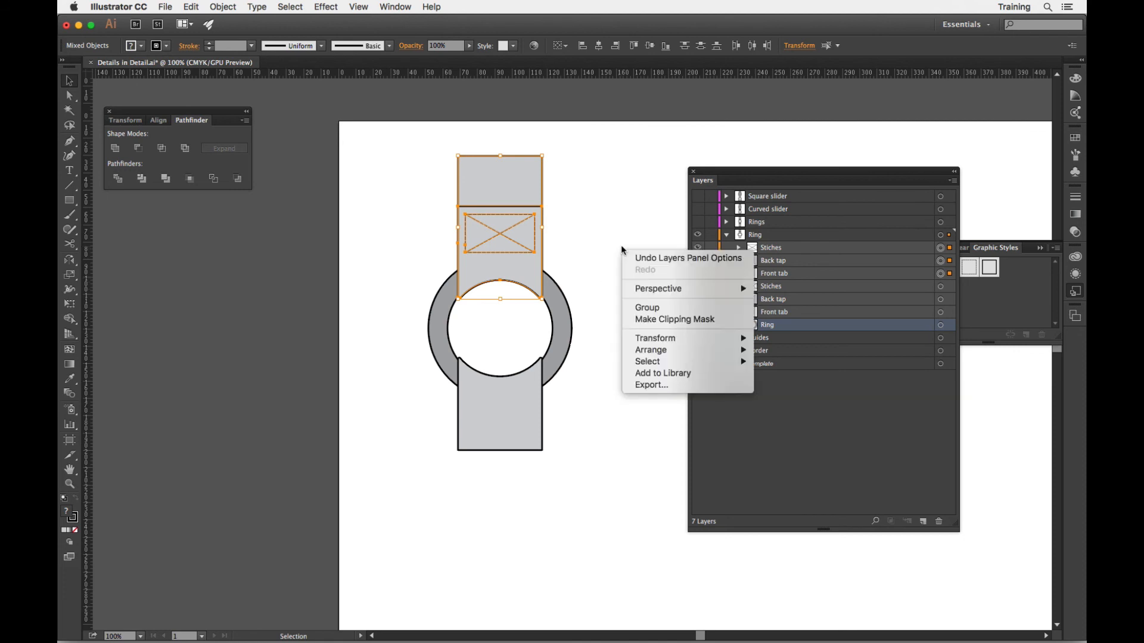
left_click(645, 308)
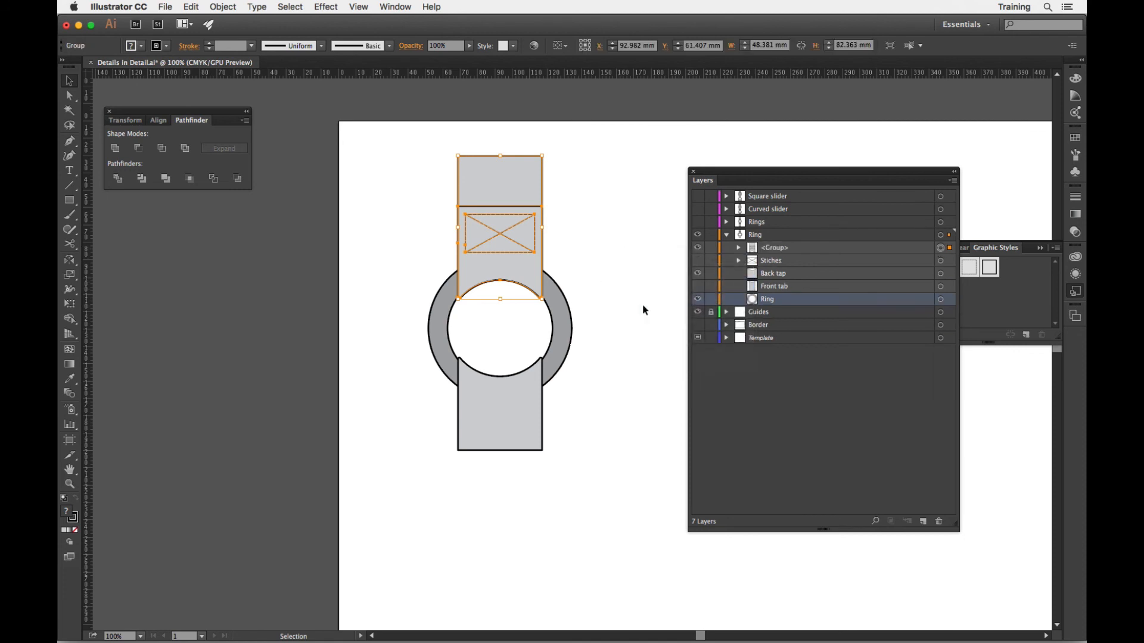
left_click(552, 442)
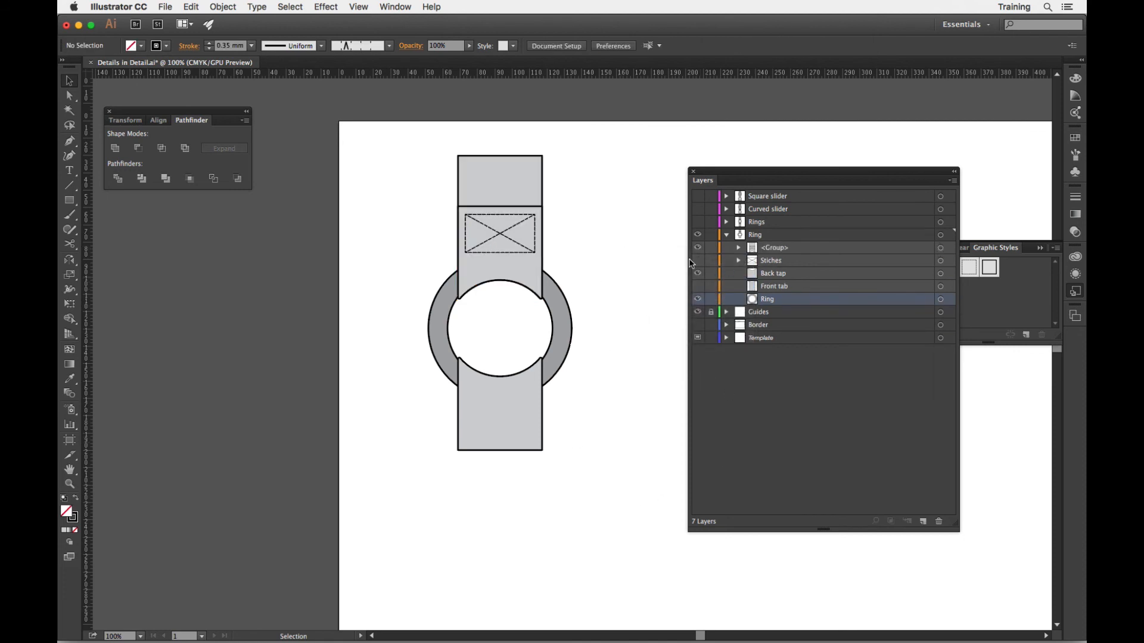
Show the lower strip's hidden stitching and front tab again.
left_click(517, 428)
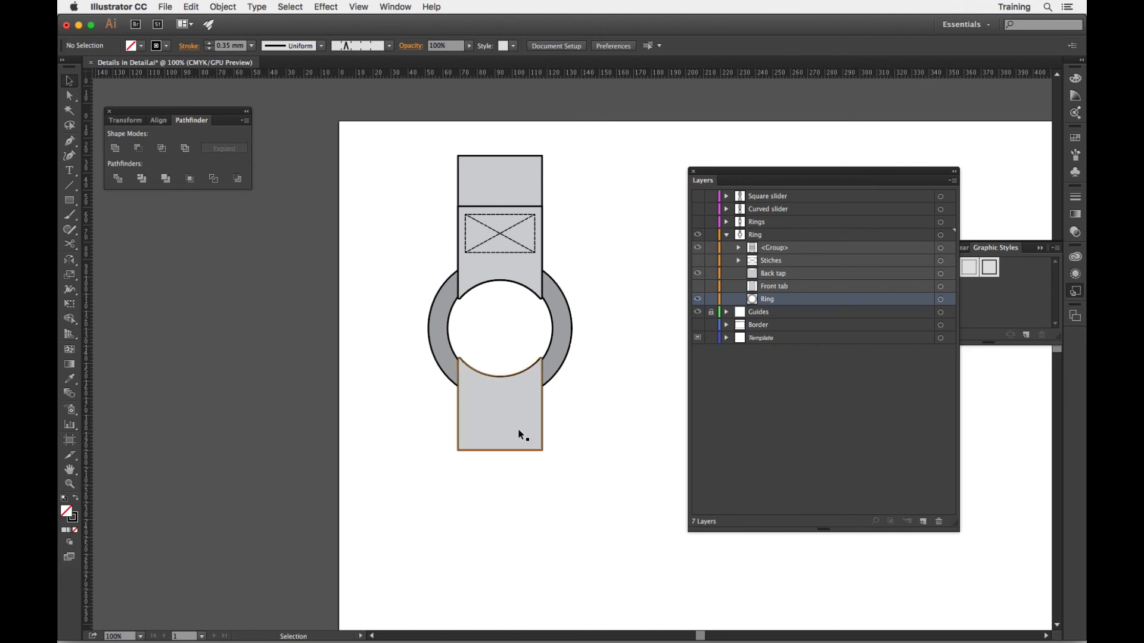
left_click(697, 261)
left_click(697, 286)
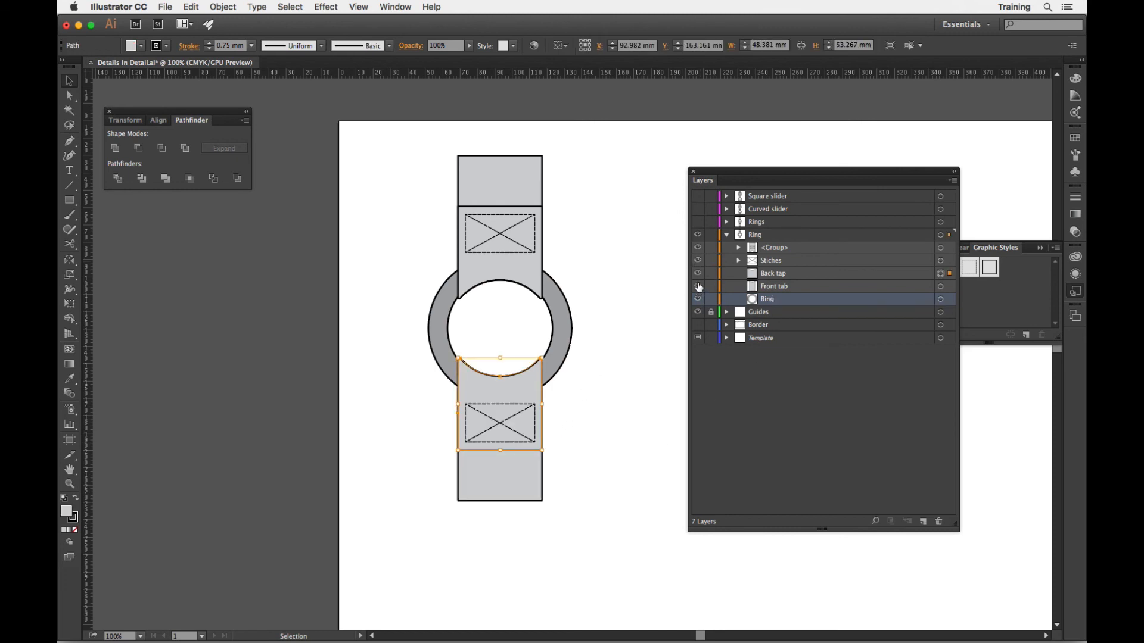
left_click(941, 286, "shift")
left_click(941, 299, "shift")
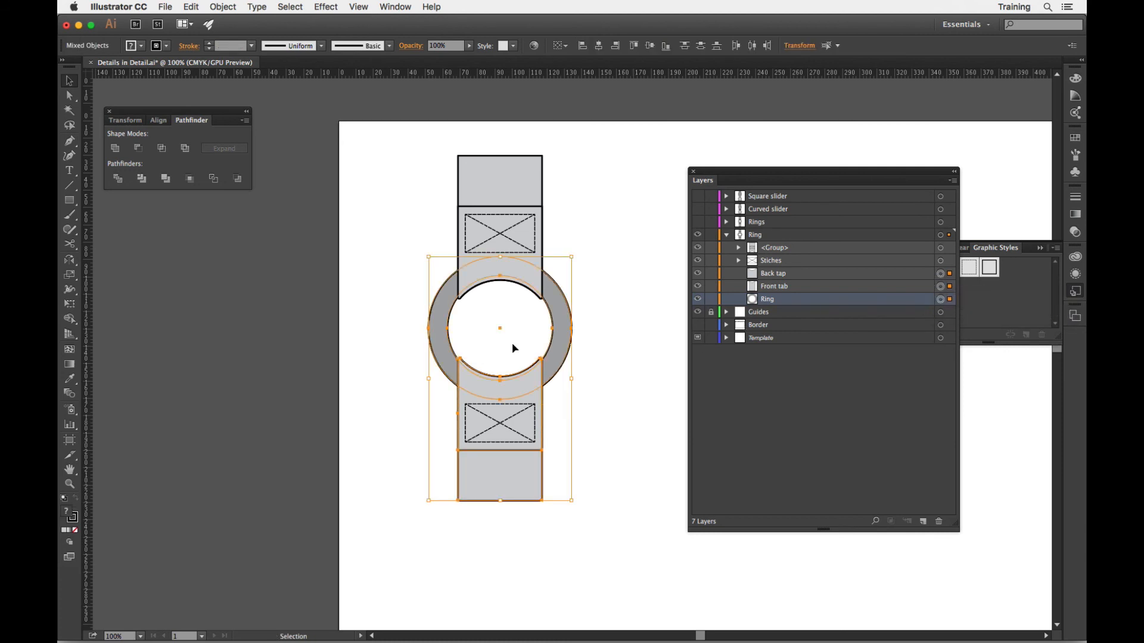
left_click(403, 405)
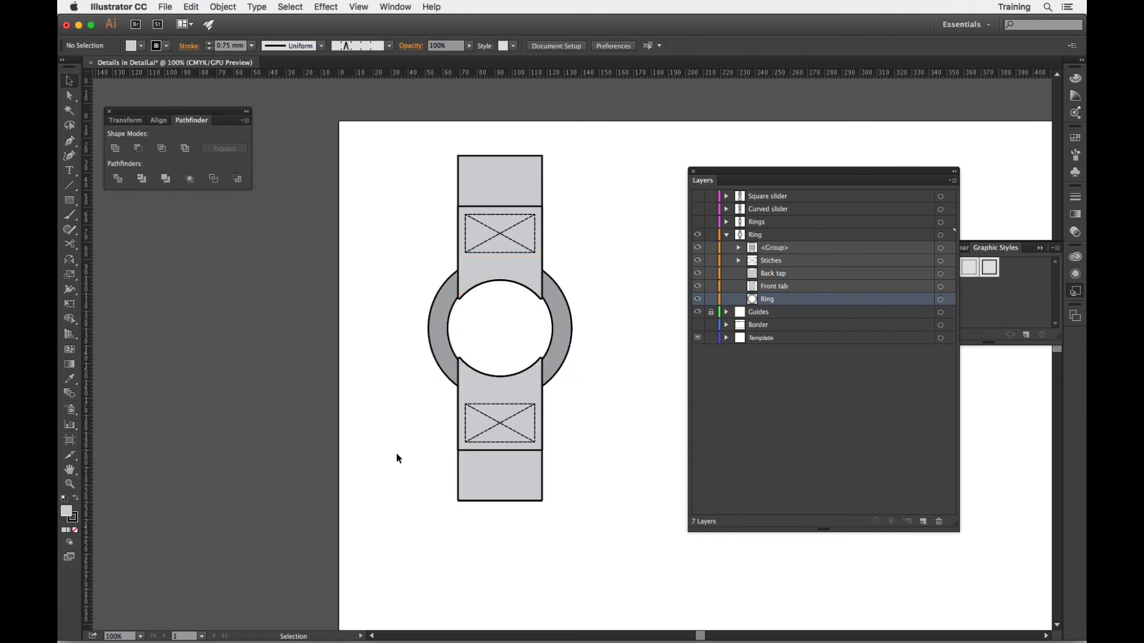
Group the lower strip's front tab, back tab and stitching, and deselect the group.
left_click_drag(414, 435, 592, 474)
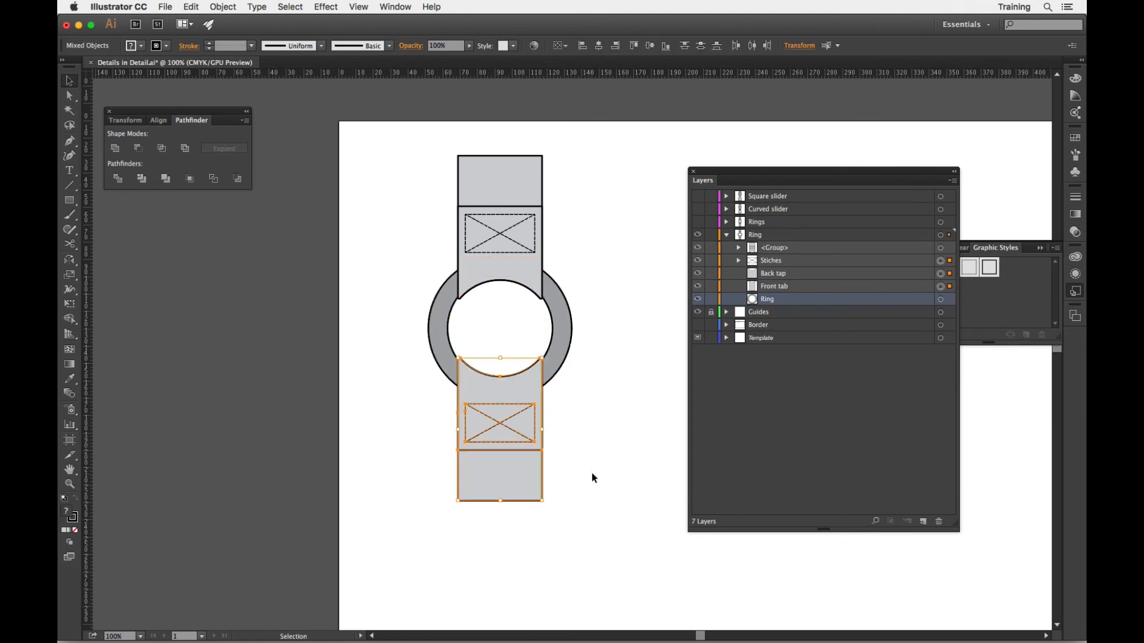
right_click(592, 390)
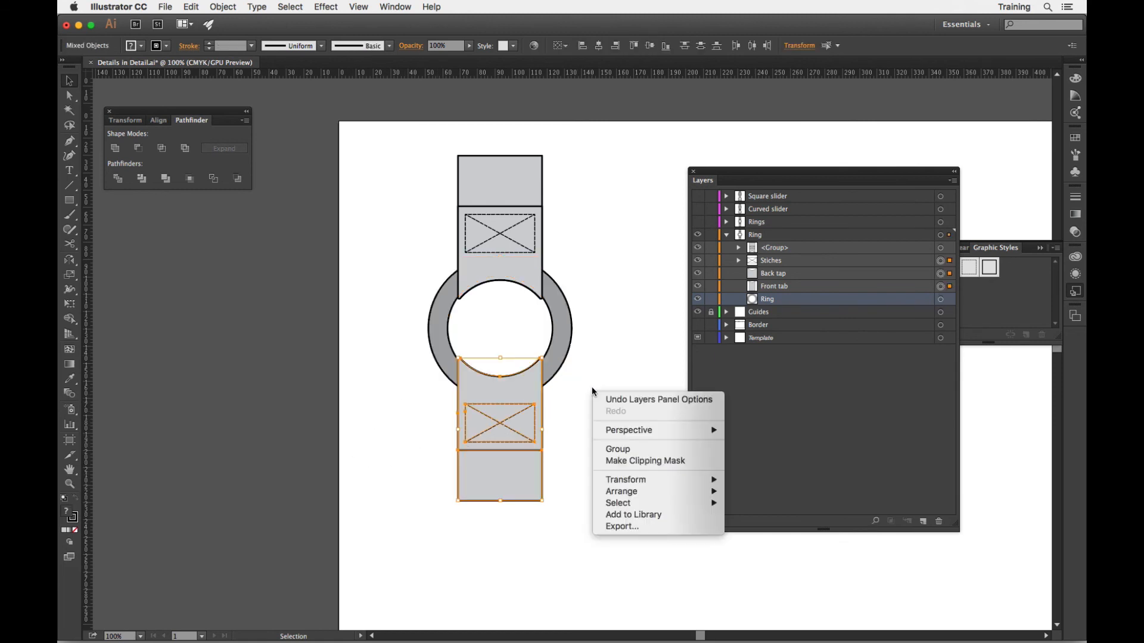
left_click(637, 450)
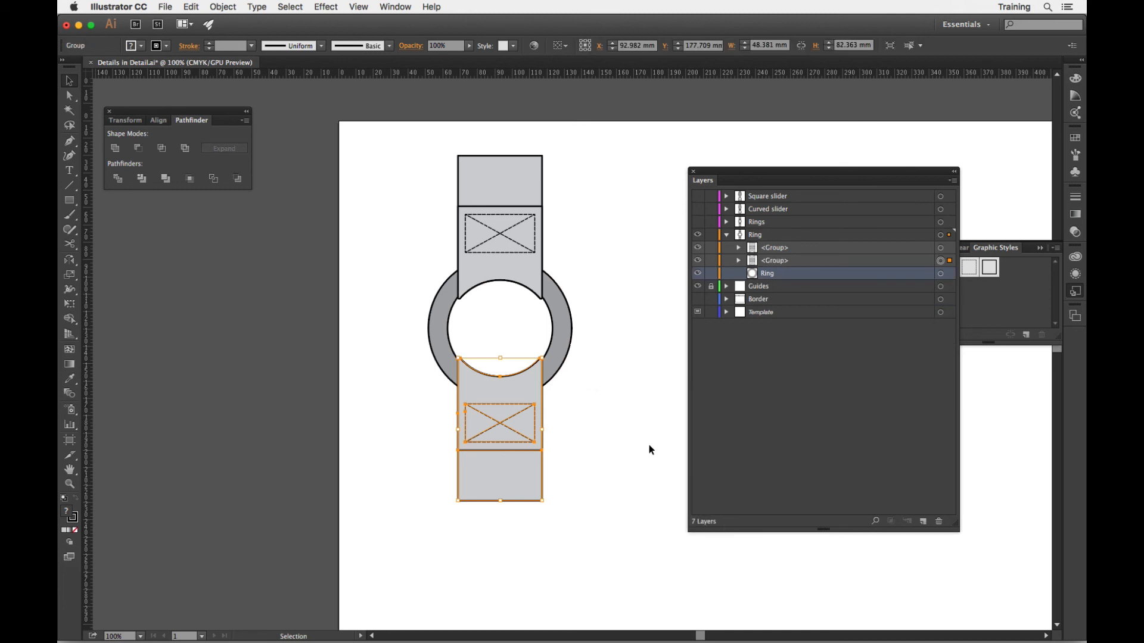
left_click(597, 431)
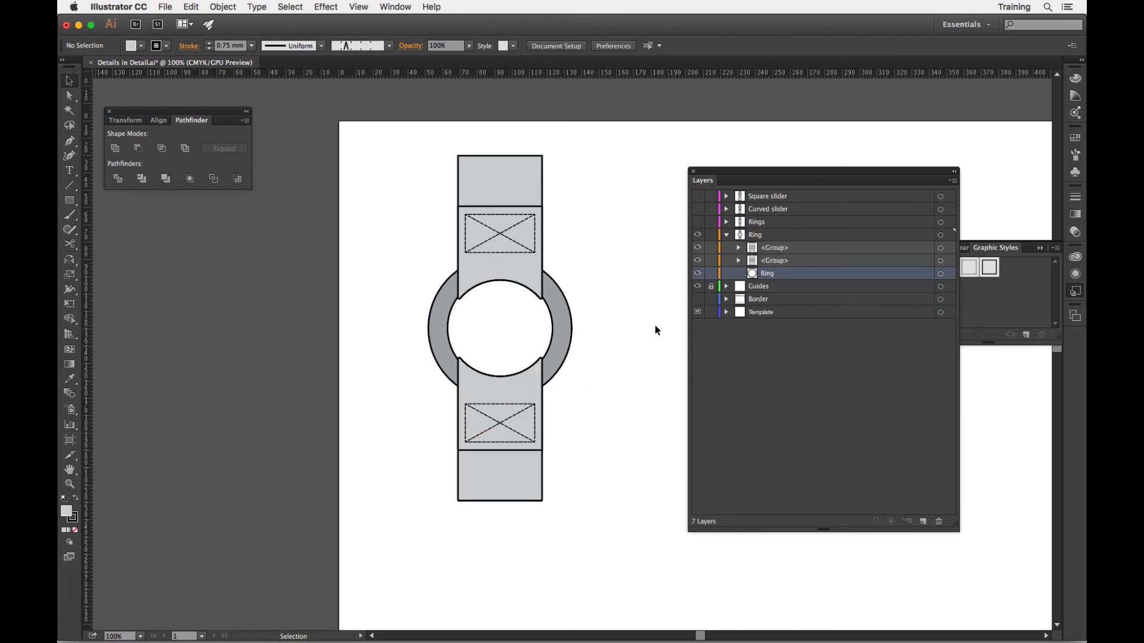
Turn the Ring object's visibility off and on to check which artwork it holds.
left_click(697, 274)
left_click(697, 273)
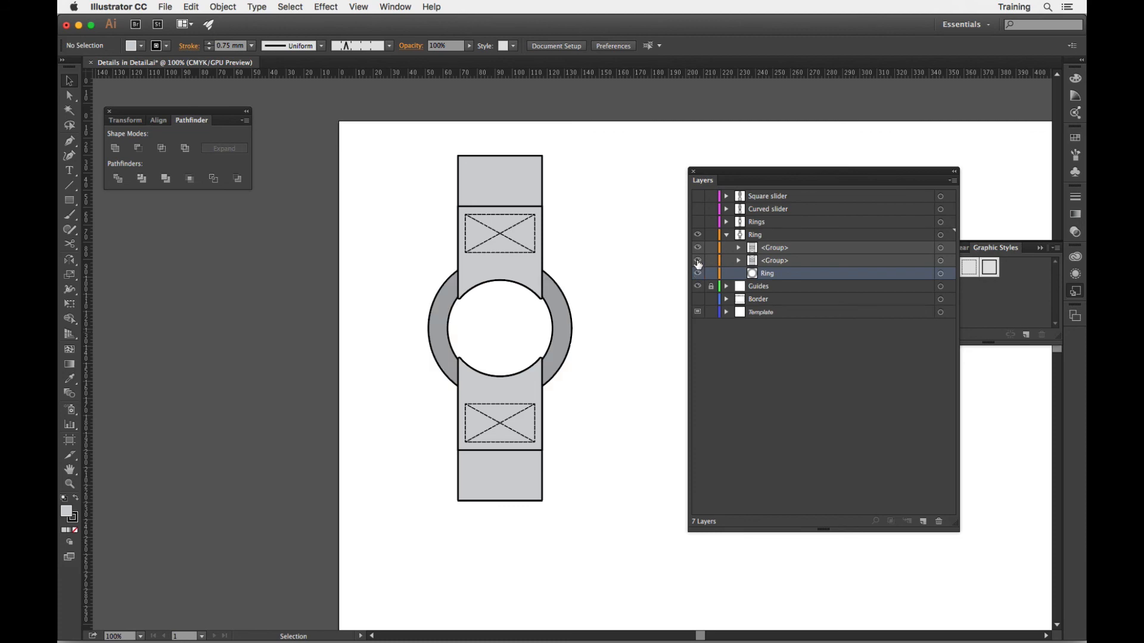